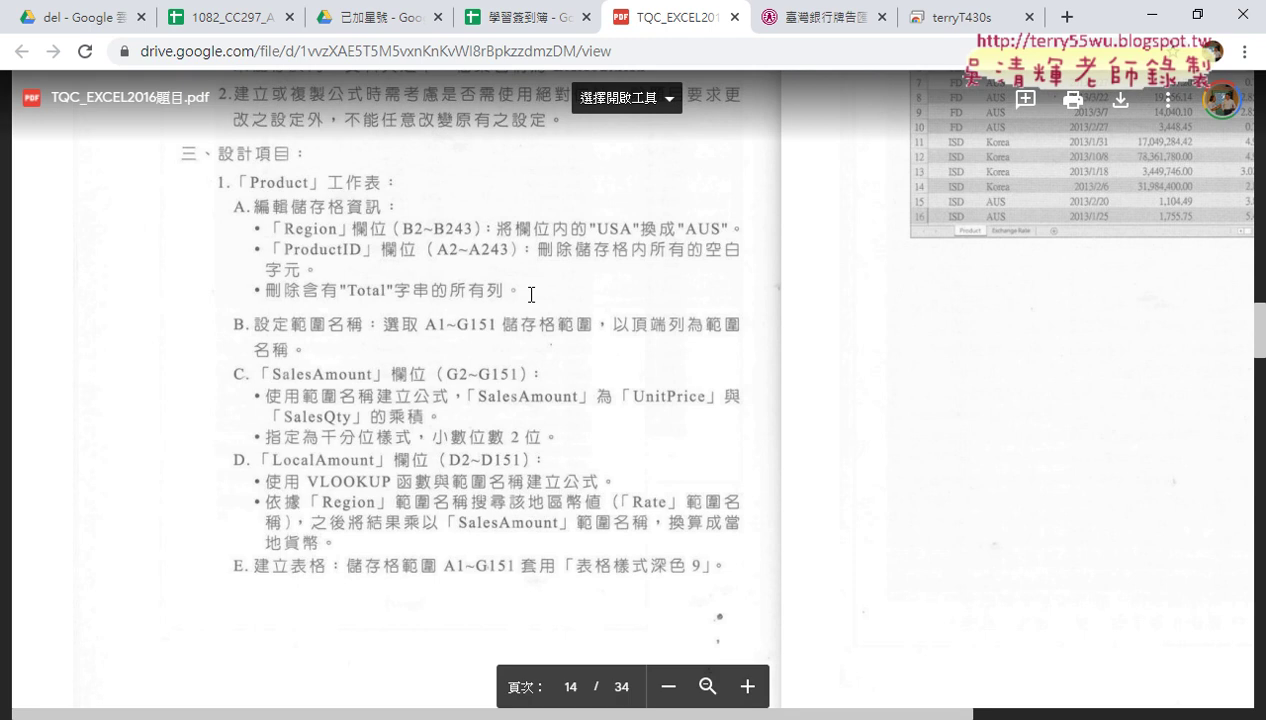
# Review the Product sheet tasks on page 14 of the PDF, then switch to the EXD02 workbook
pyautogui.scroll(-1, 466, 563)
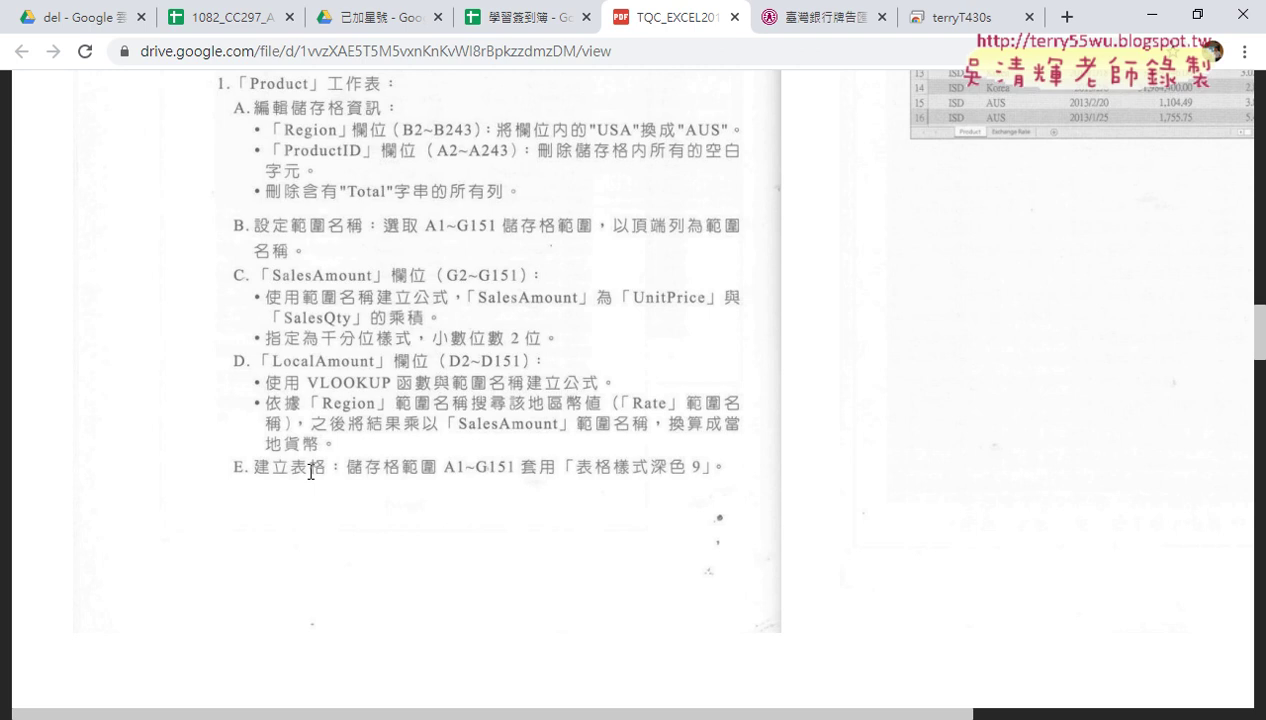
pyautogui.moveTo(283, 667)
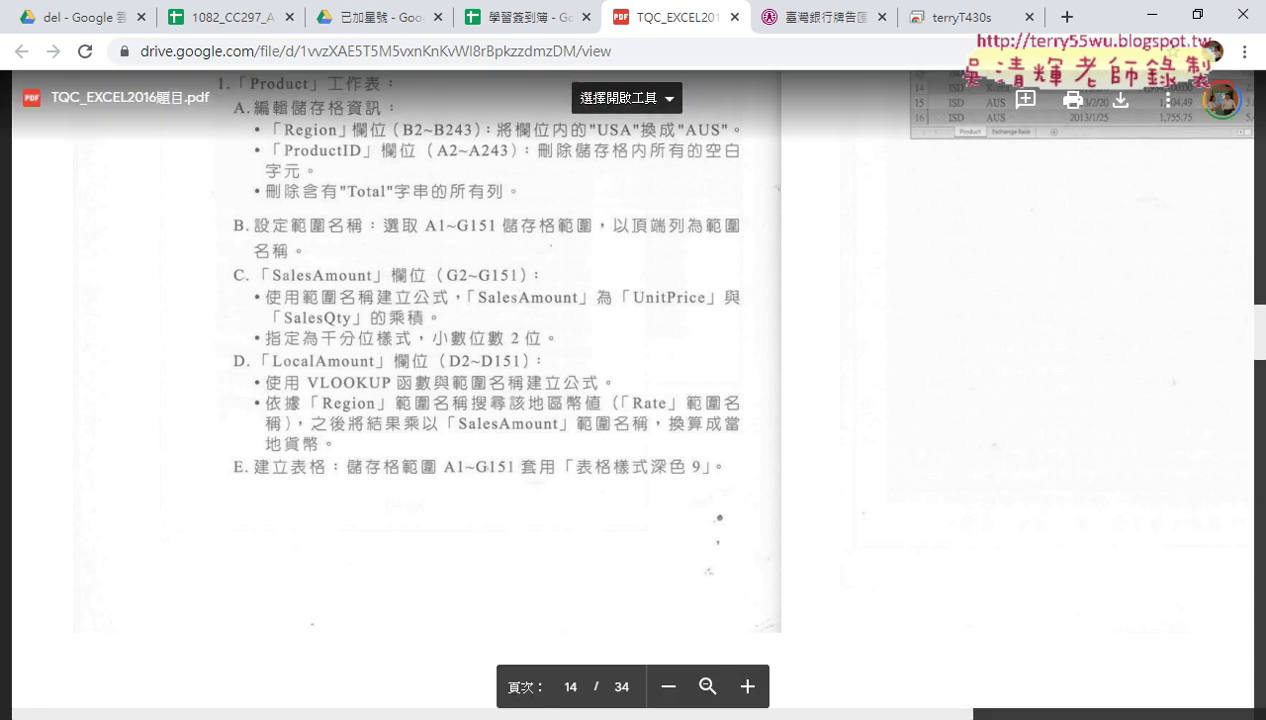
pyautogui.hotkey('alt', 'Tab')
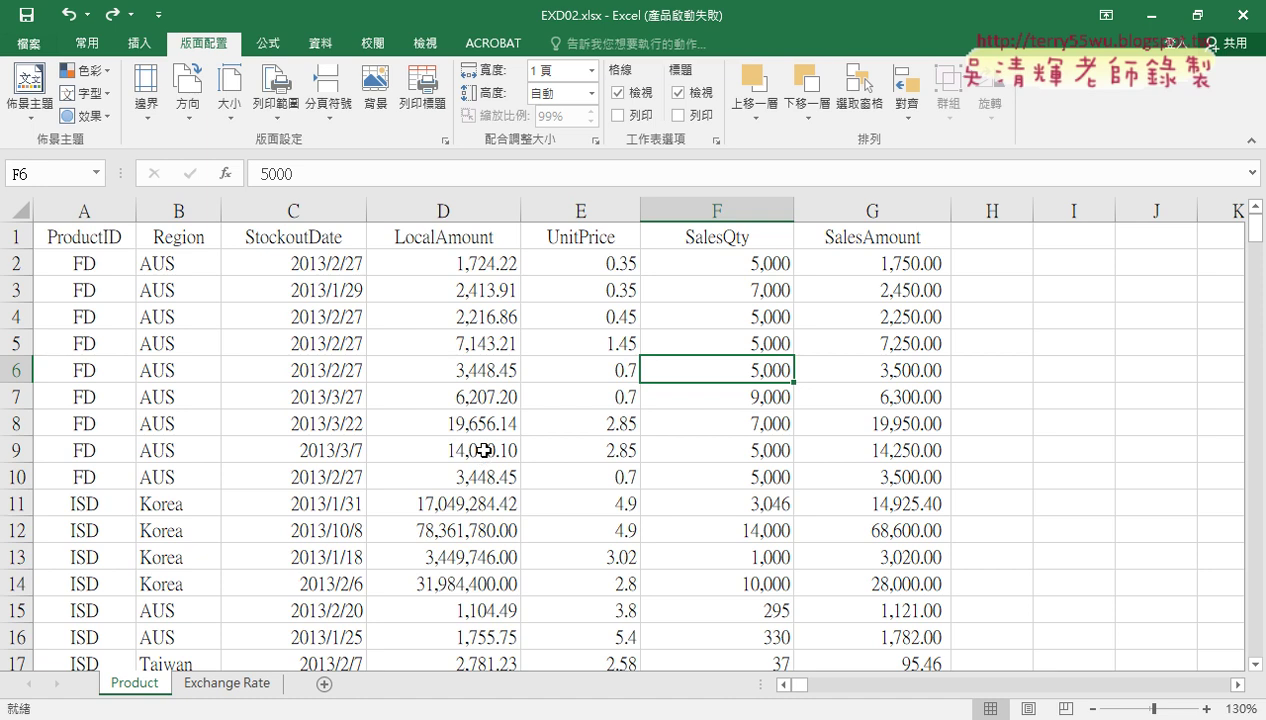
# Return to Excel's Home tab with a cell inside the Product data selected
pyautogui.hotkey('alt', 'Tab')
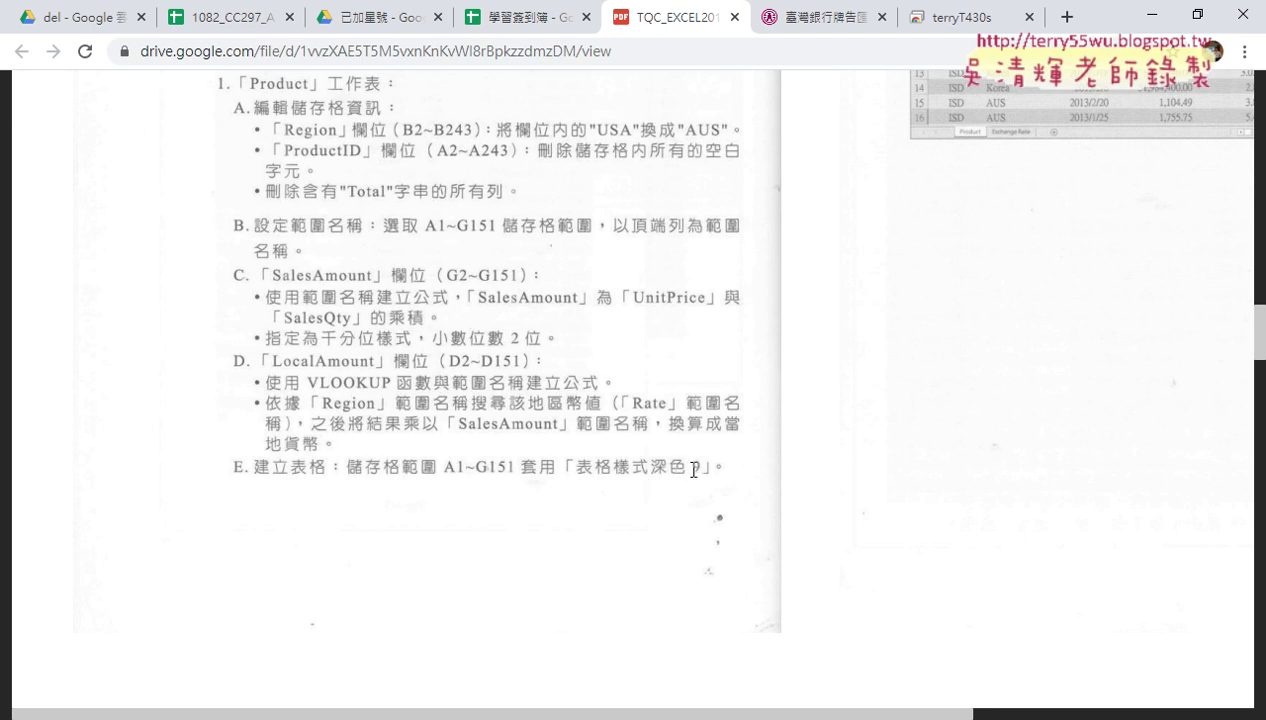
pyautogui.click(1152, 16)
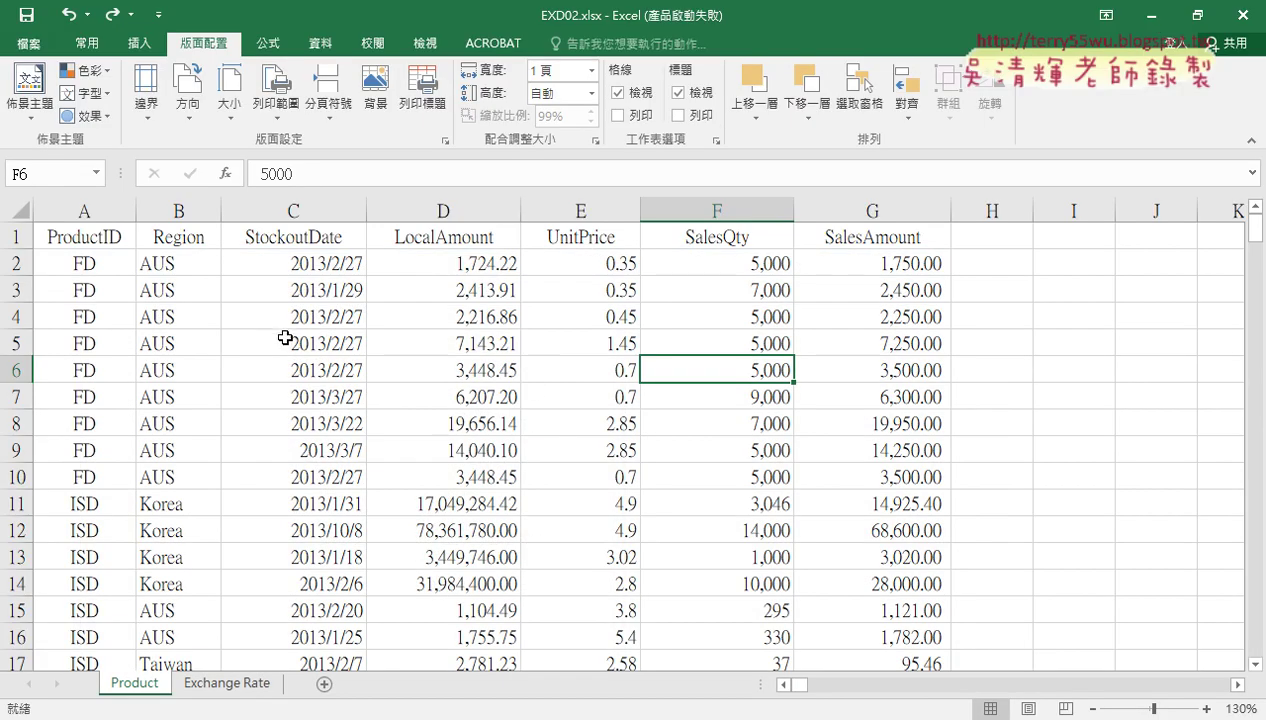
pyautogui.click(84, 46)
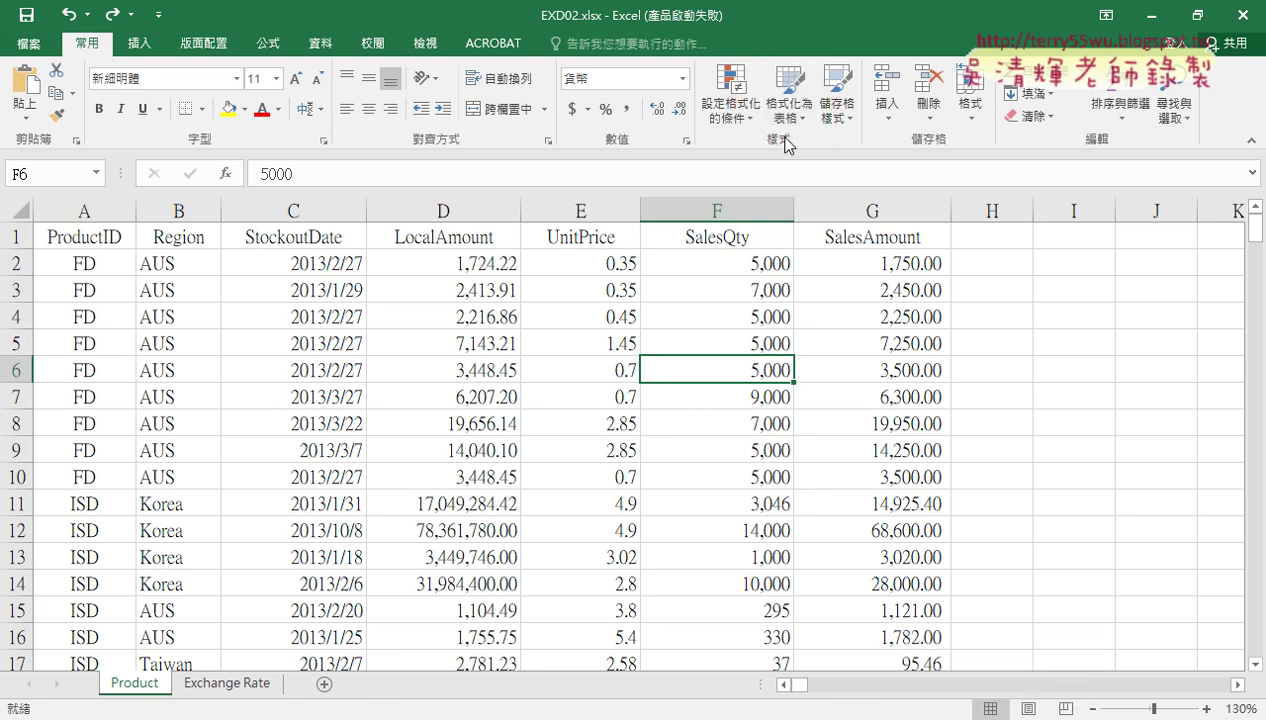
pyautogui.click(466, 350)
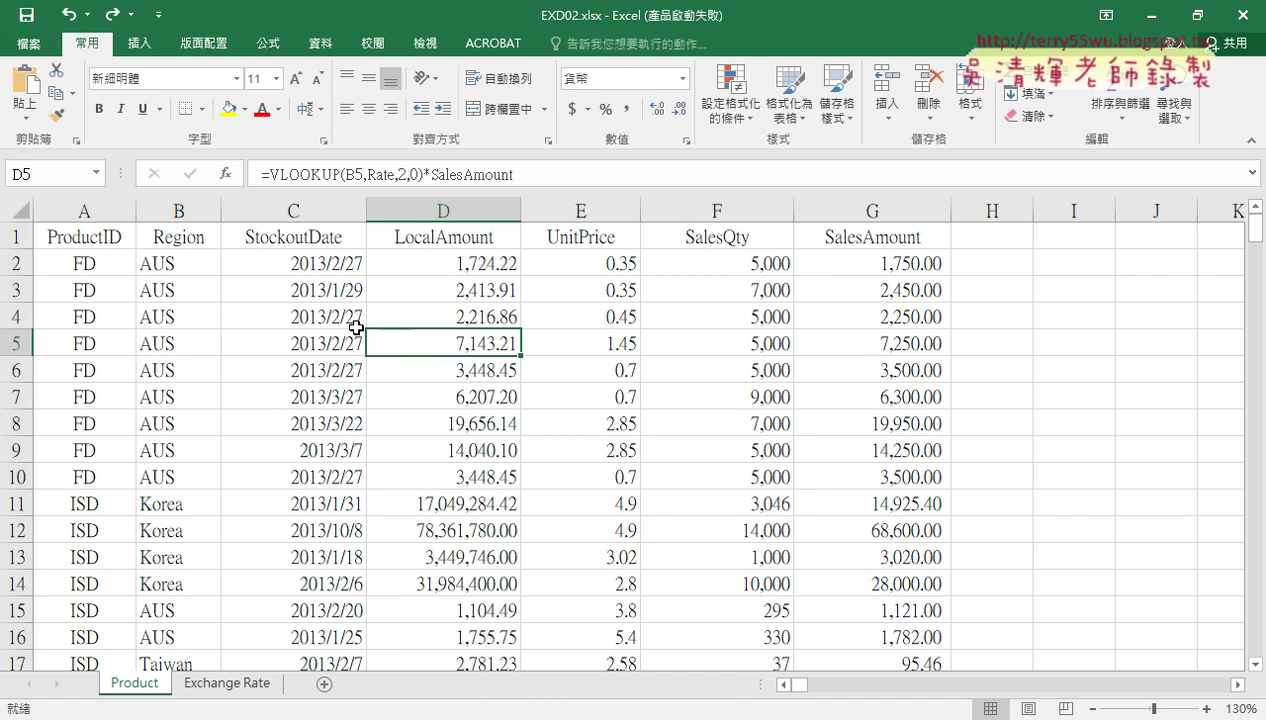
pyautogui.click(1118, 318)
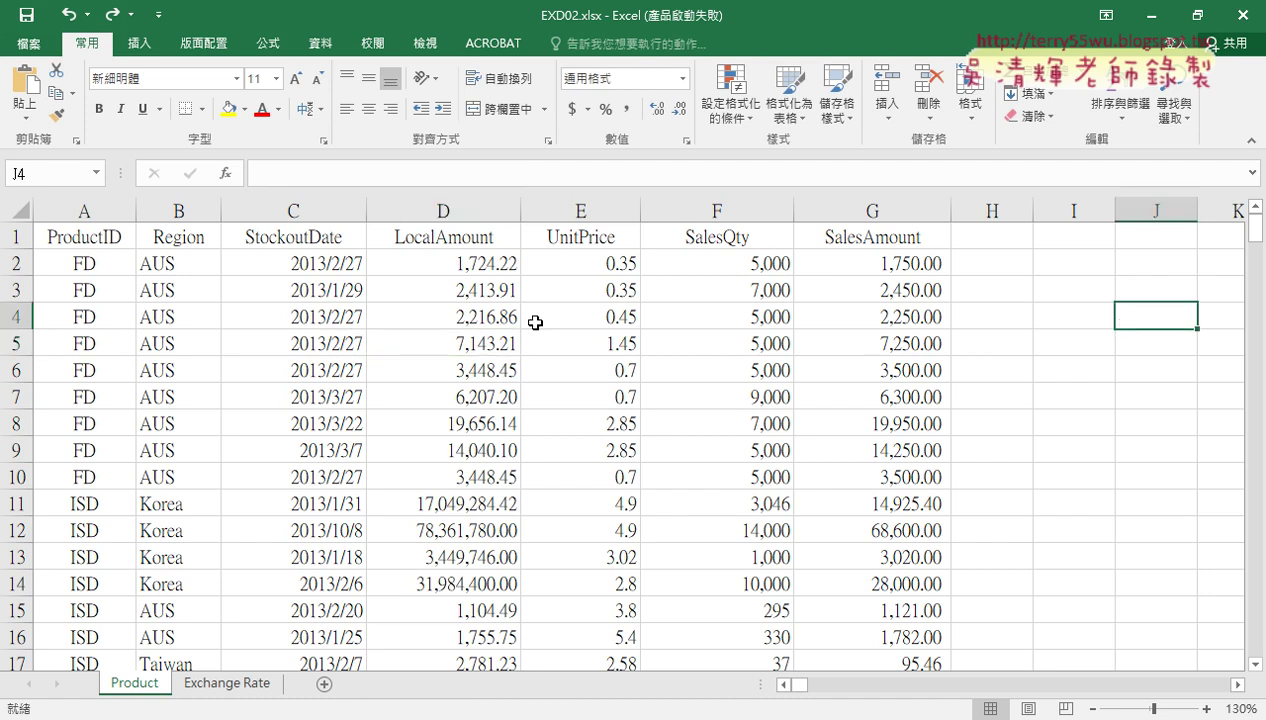
pyautogui.click(400, 335)
# Format A1:G151 as a table with headers in Table Style Dark 9
pyautogui.click(795, 112)
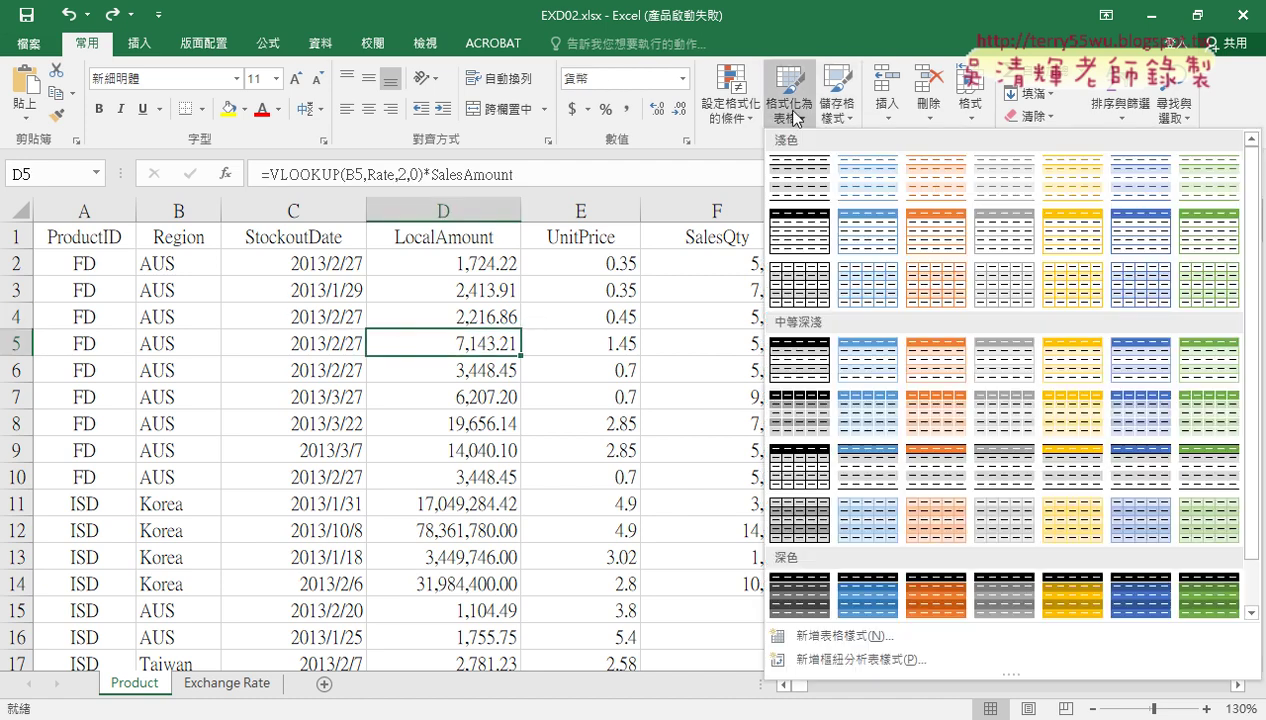
pyautogui.scroll(-1, 790, 230)
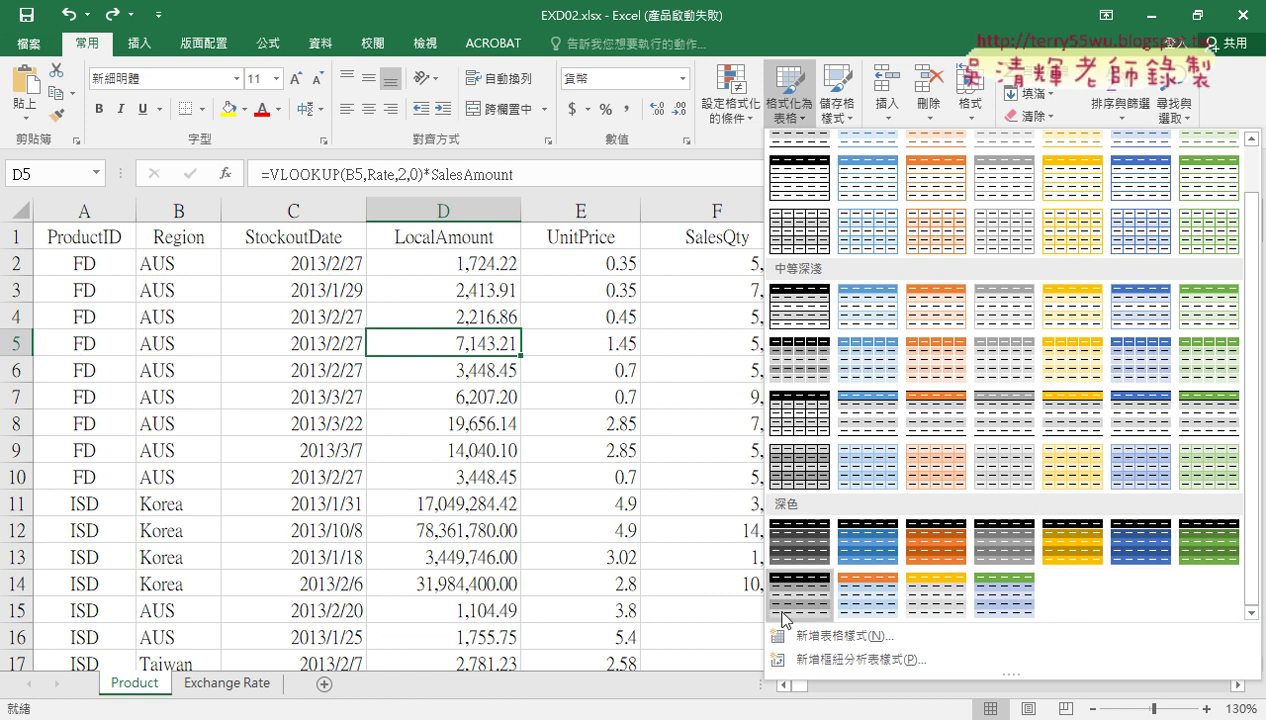
pyautogui.click(878, 611)
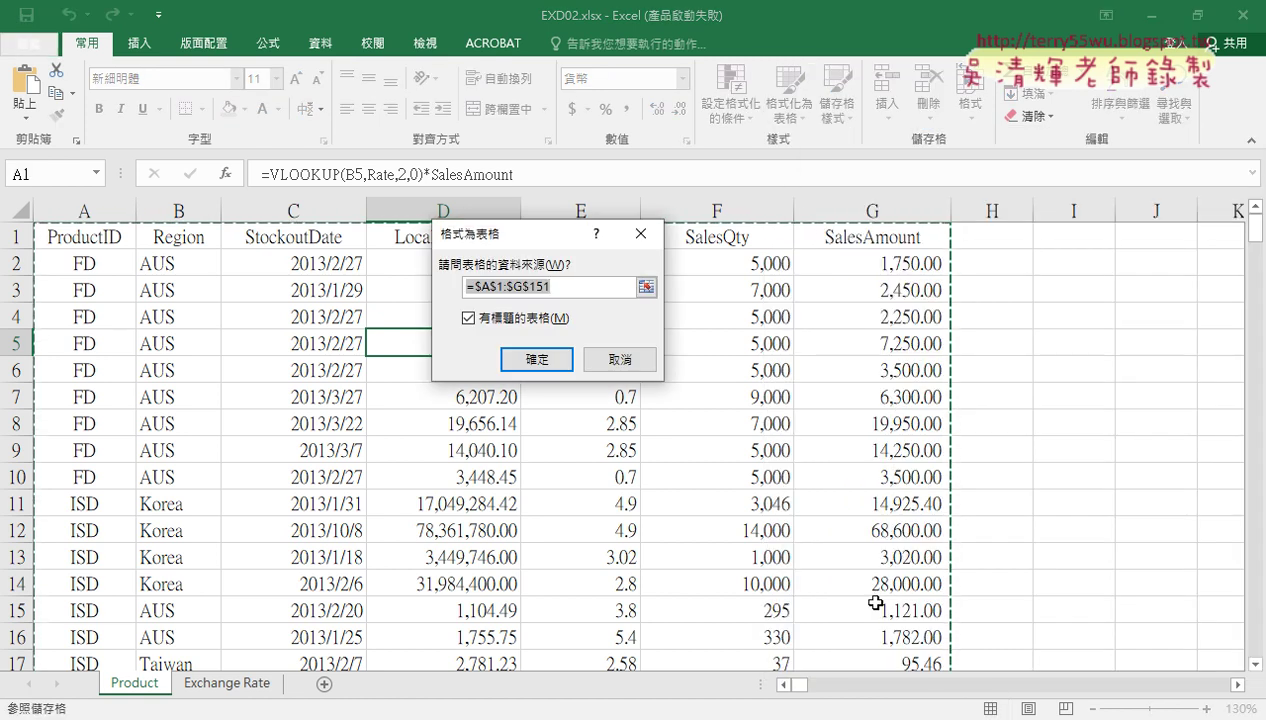
pyautogui.press('End')
pyautogui.doubleClick(500, 286)
pyautogui.click(555, 361)
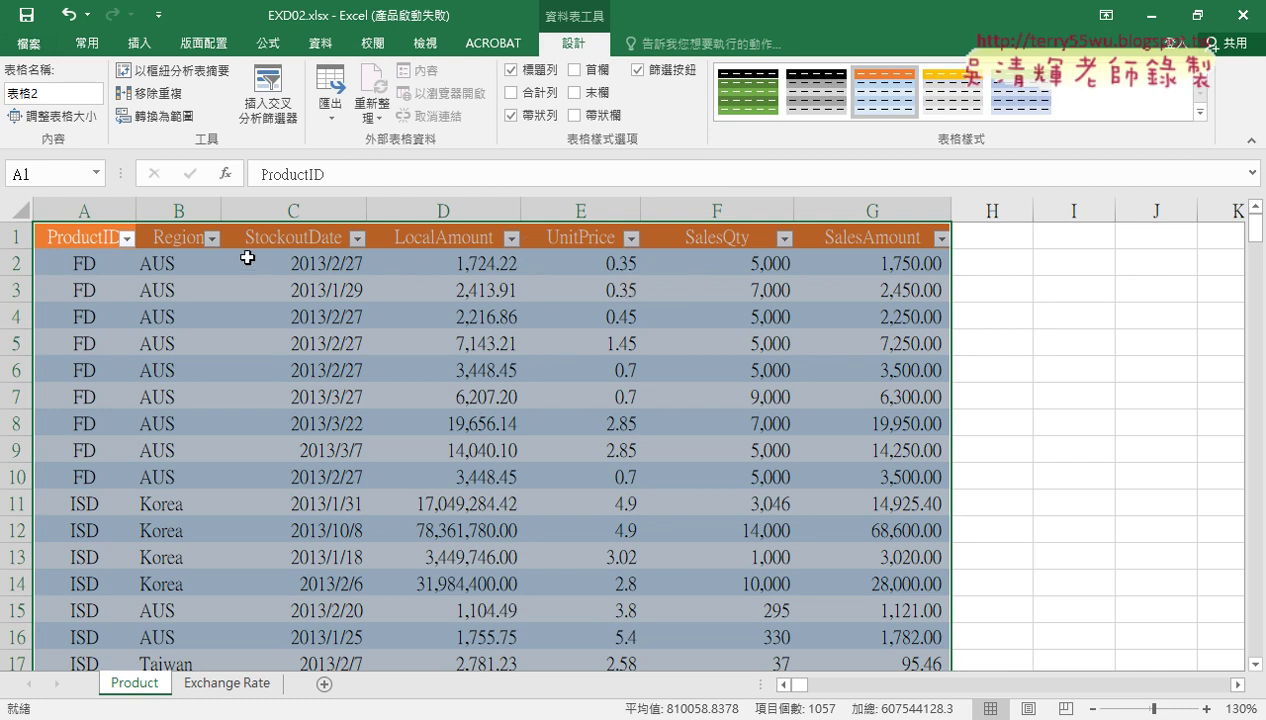
pyautogui.click(213, 239)
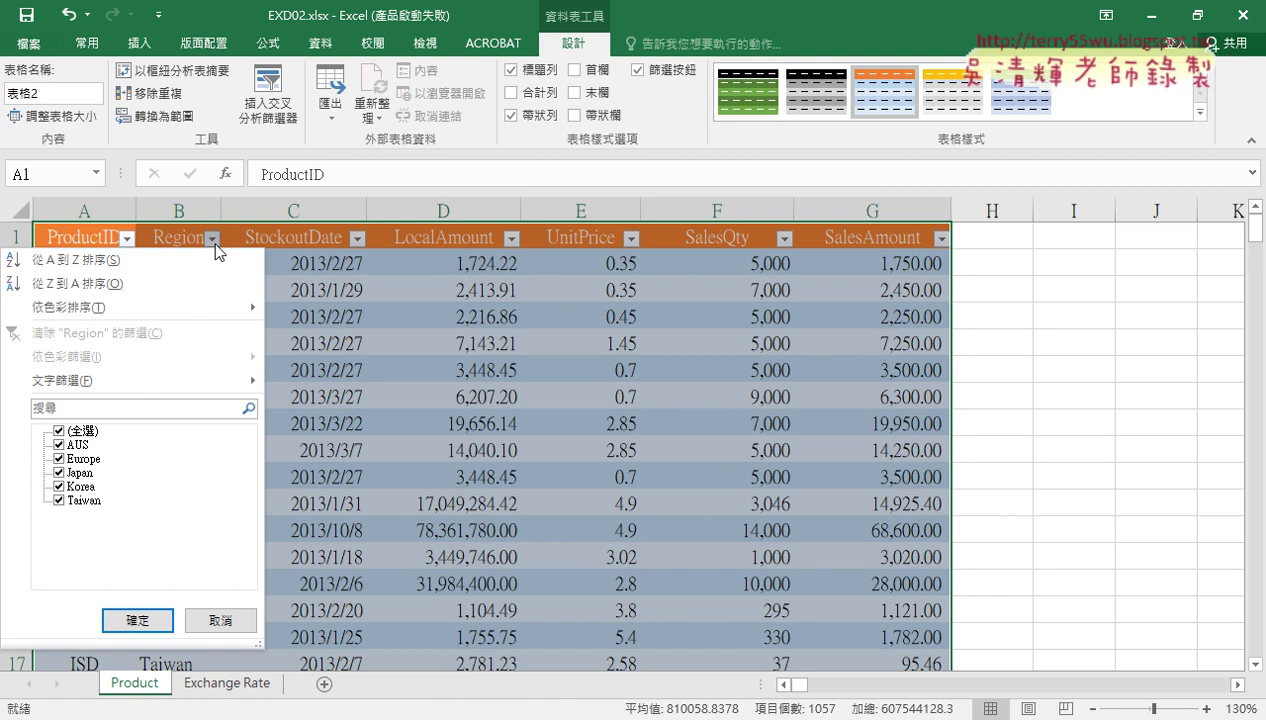
pyautogui.click(59, 431)
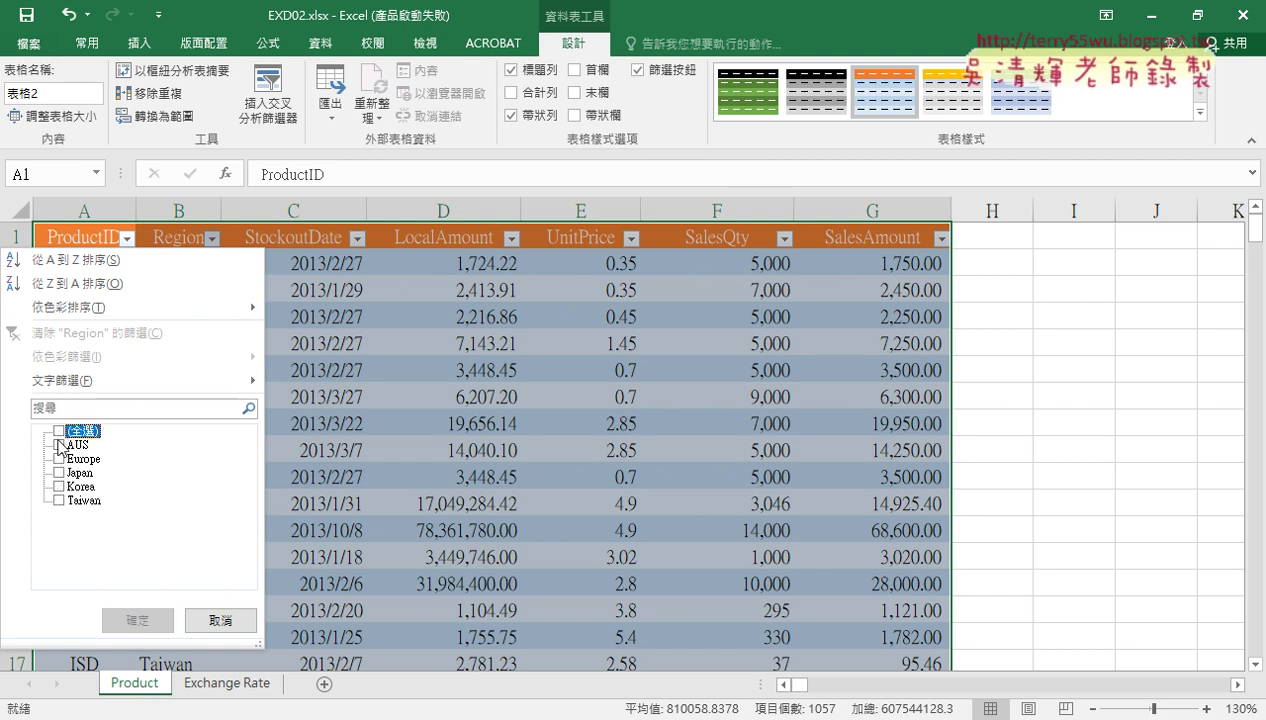
pyautogui.click(62, 500)
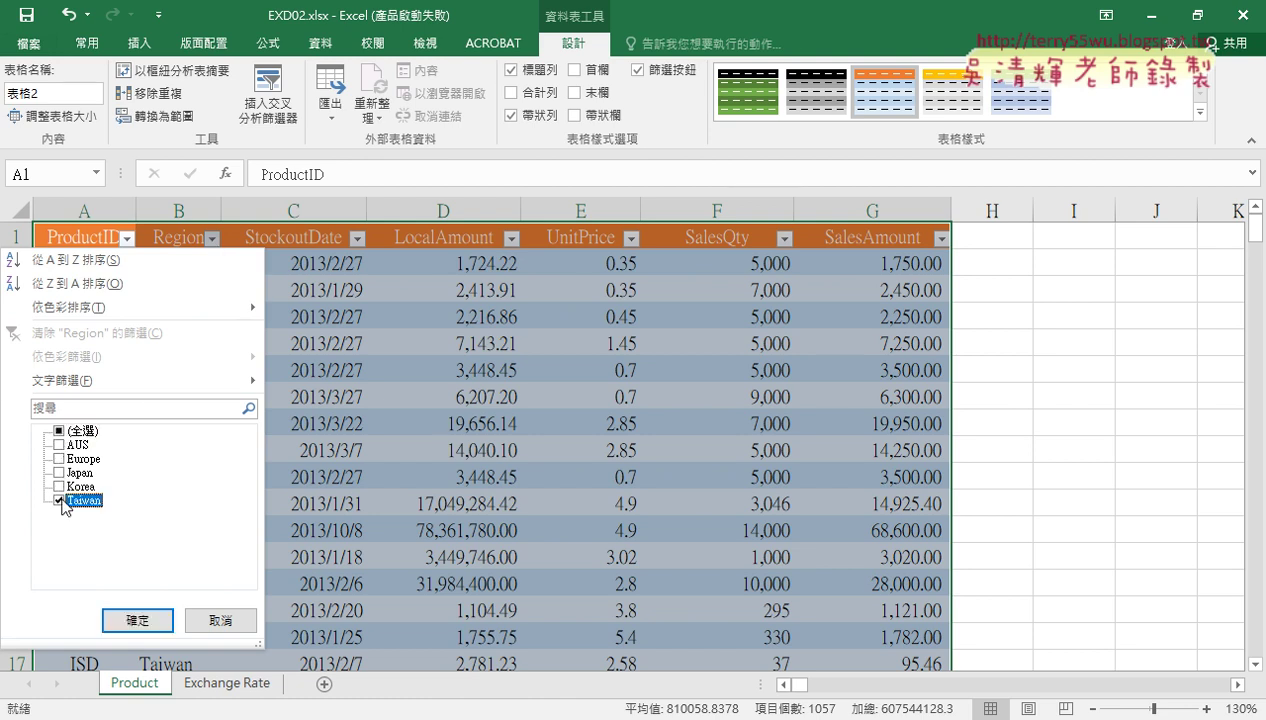
pyautogui.click(132, 618)
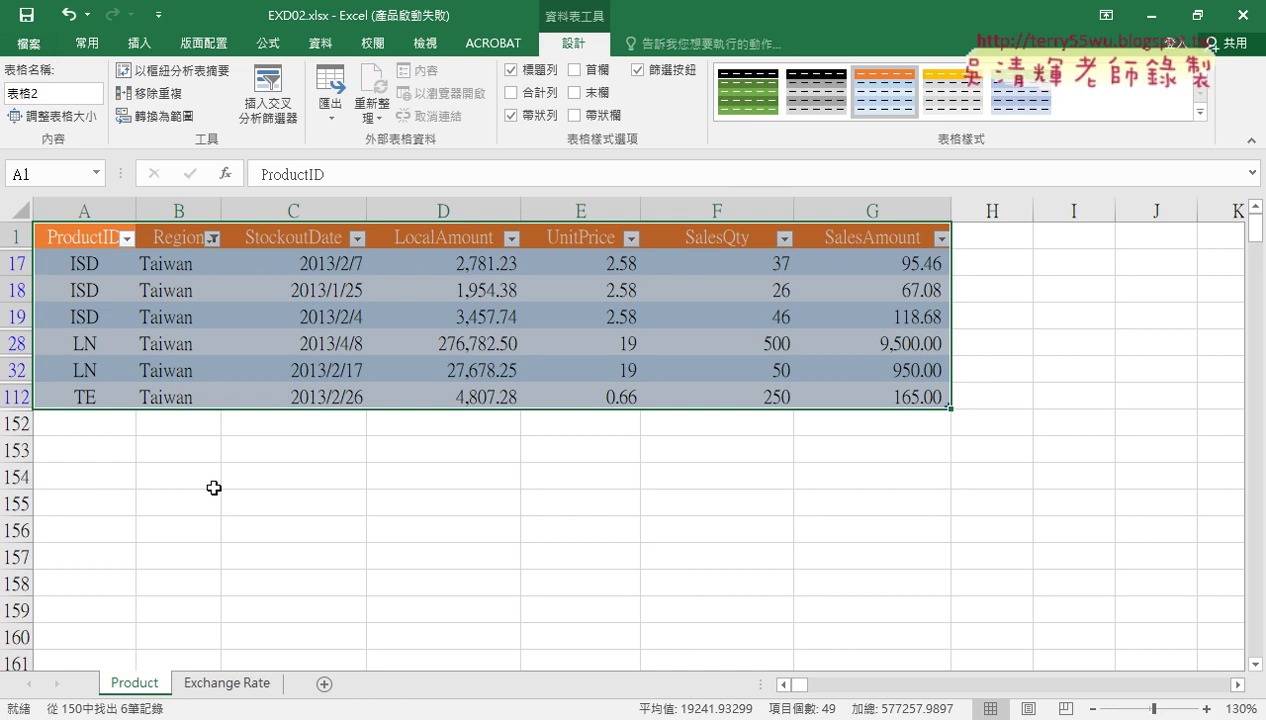
pyautogui.hotkey('alt', 'Tab')
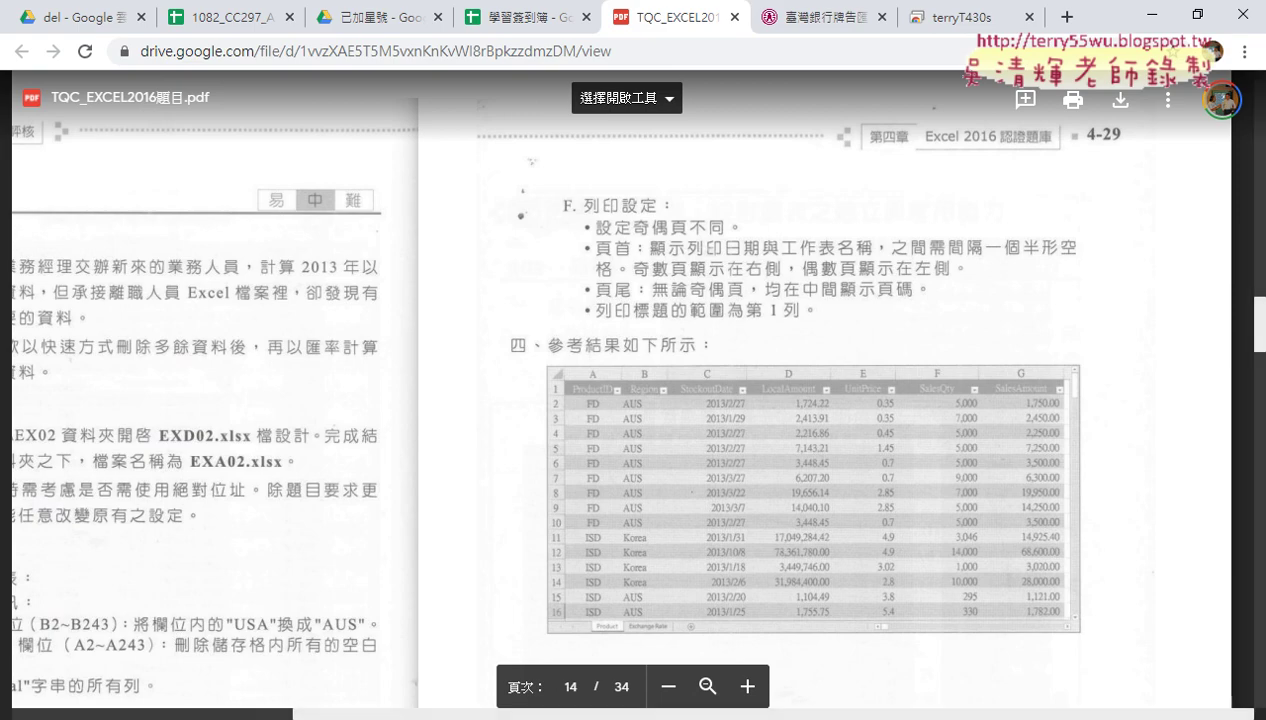
pyautogui.hotkey('alt', 'Tab')
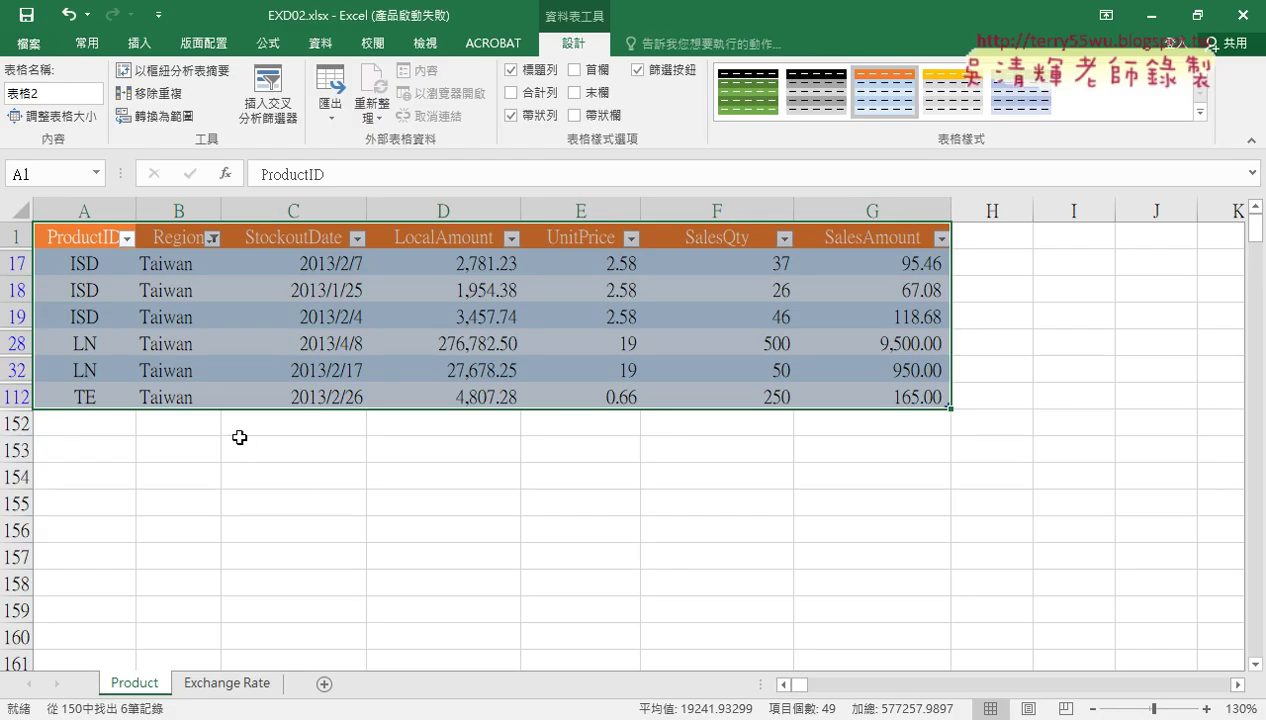
pyautogui.click(211, 237)
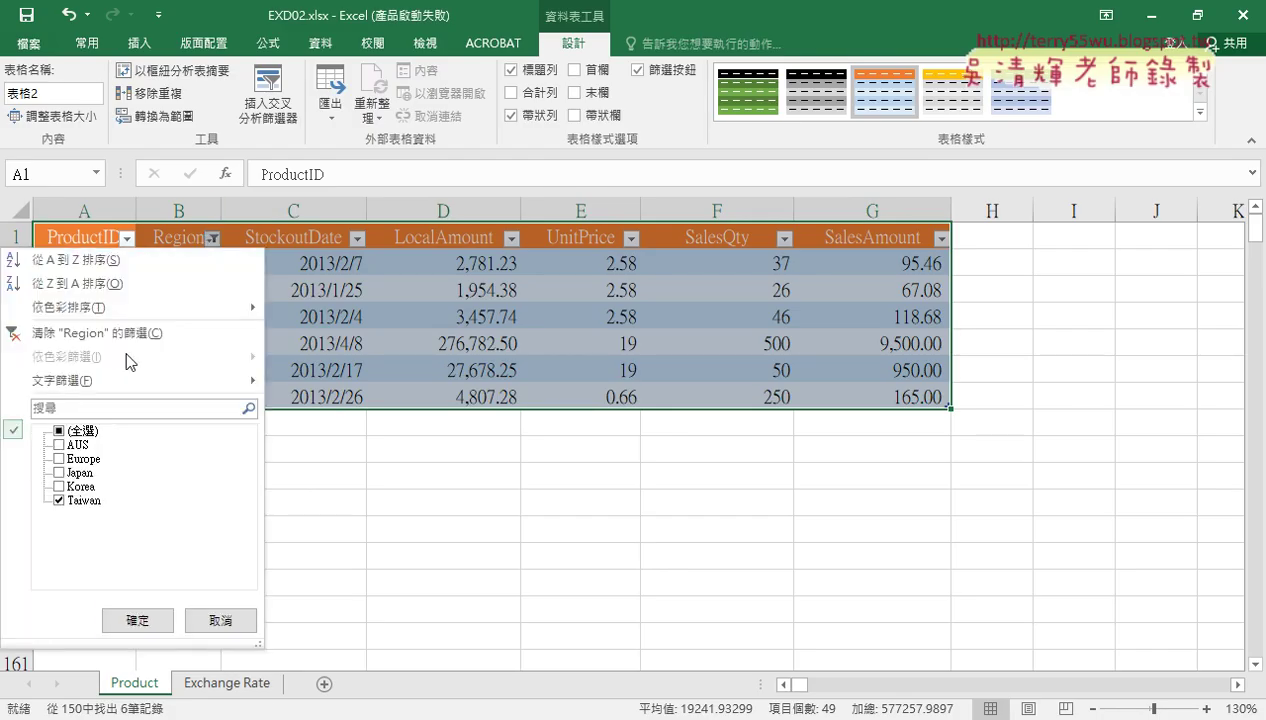
pyautogui.click(59, 430)
pyautogui.click(137, 620)
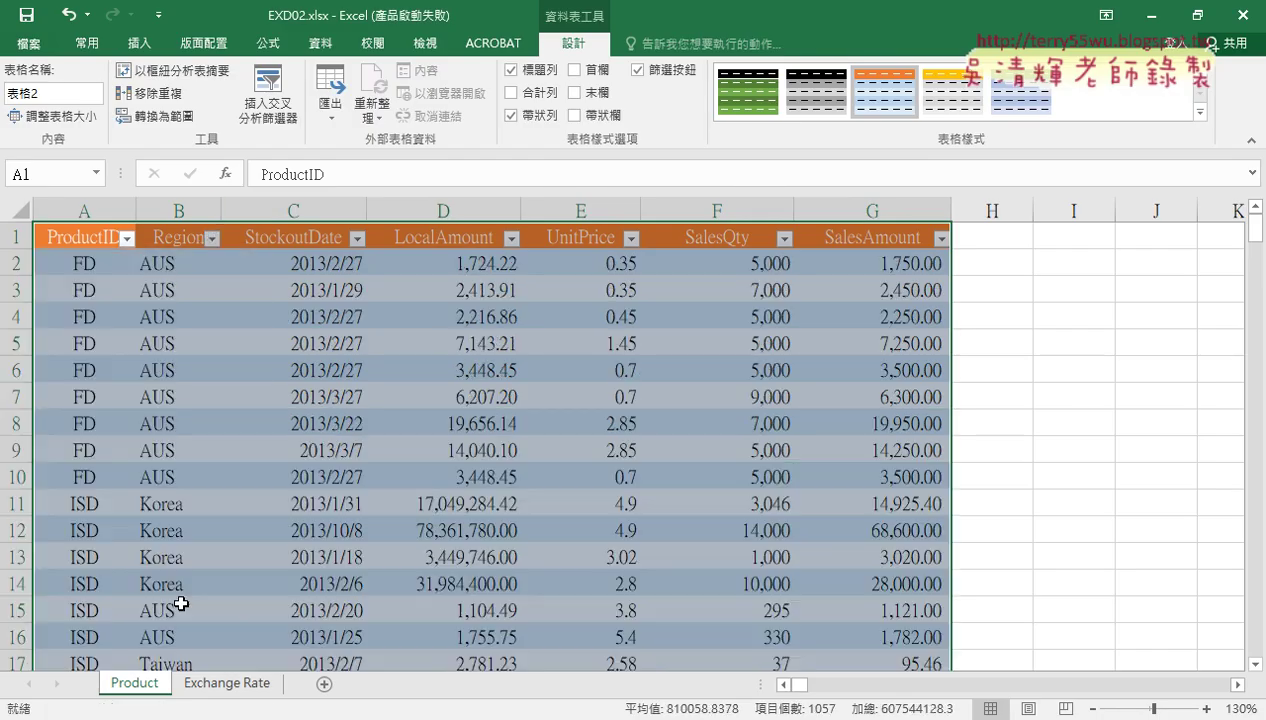
pyautogui.click(271, 402)
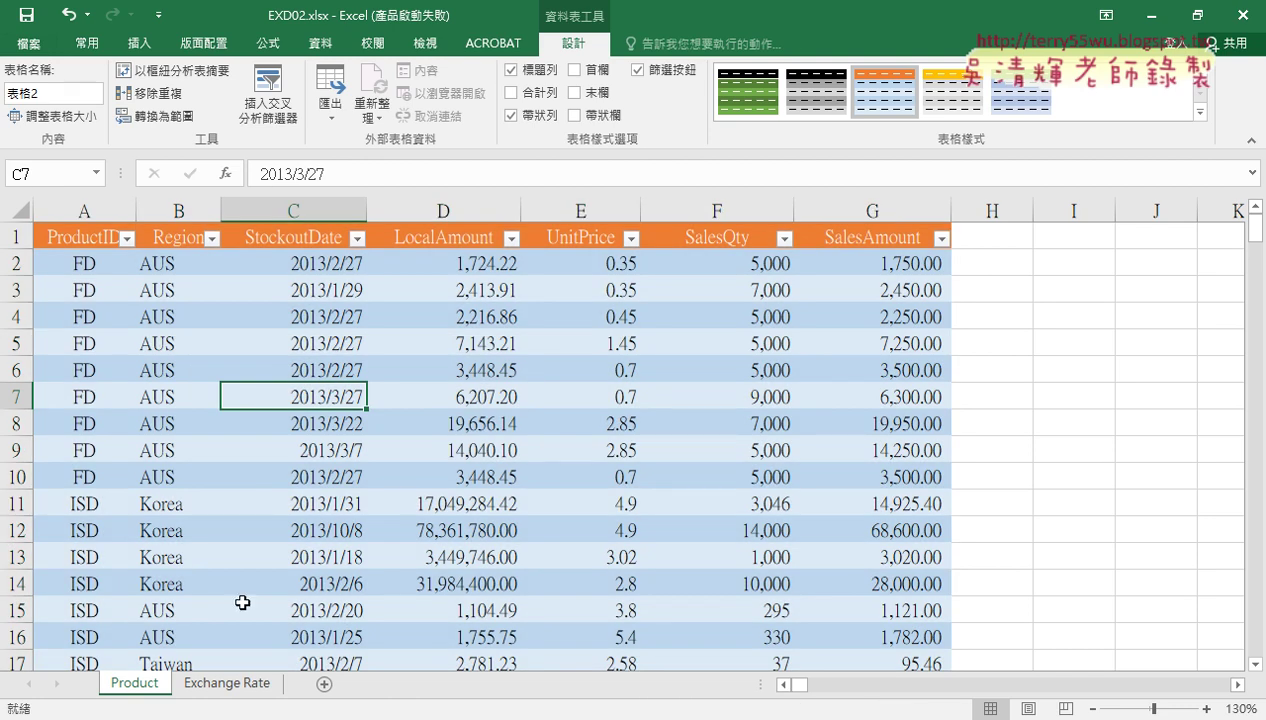
# In the PDF, underline the odd/even pages, header date and half-width space requirements
pyautogui.hotkey('alt', 'Tab')
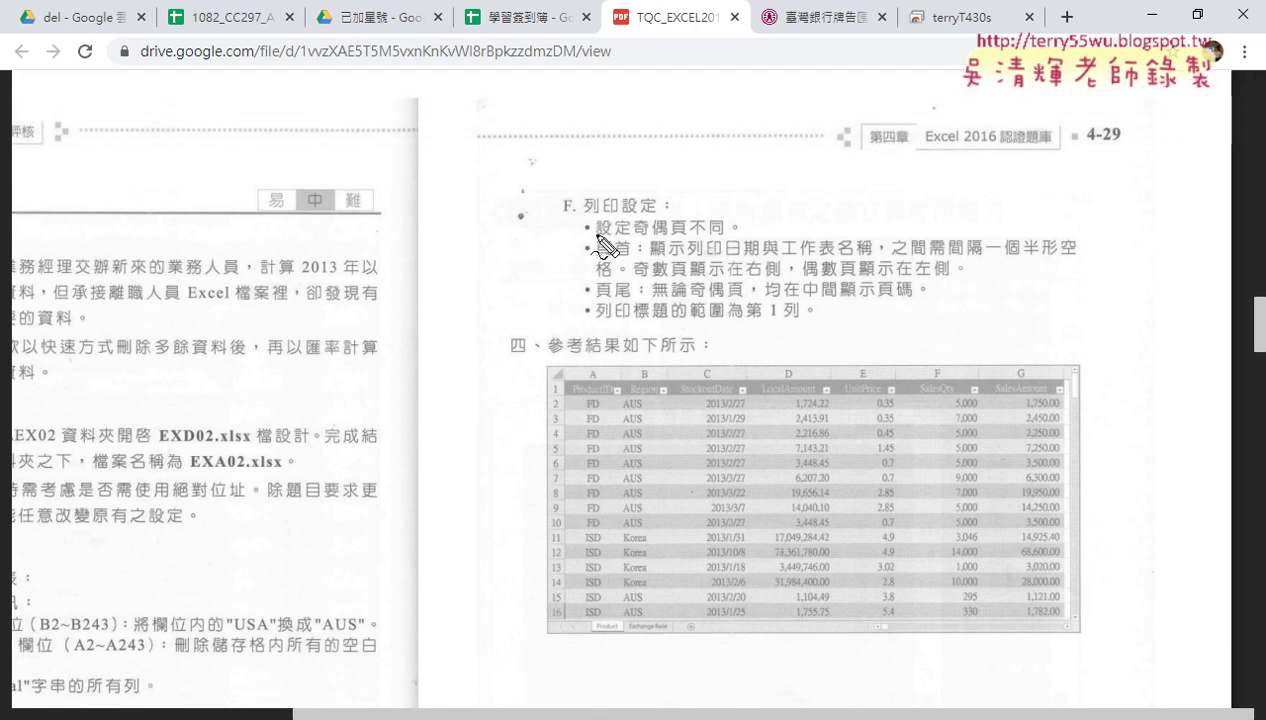
pyautogui.moveTo(631, 243); pyautogui.dragTo(717, 239)
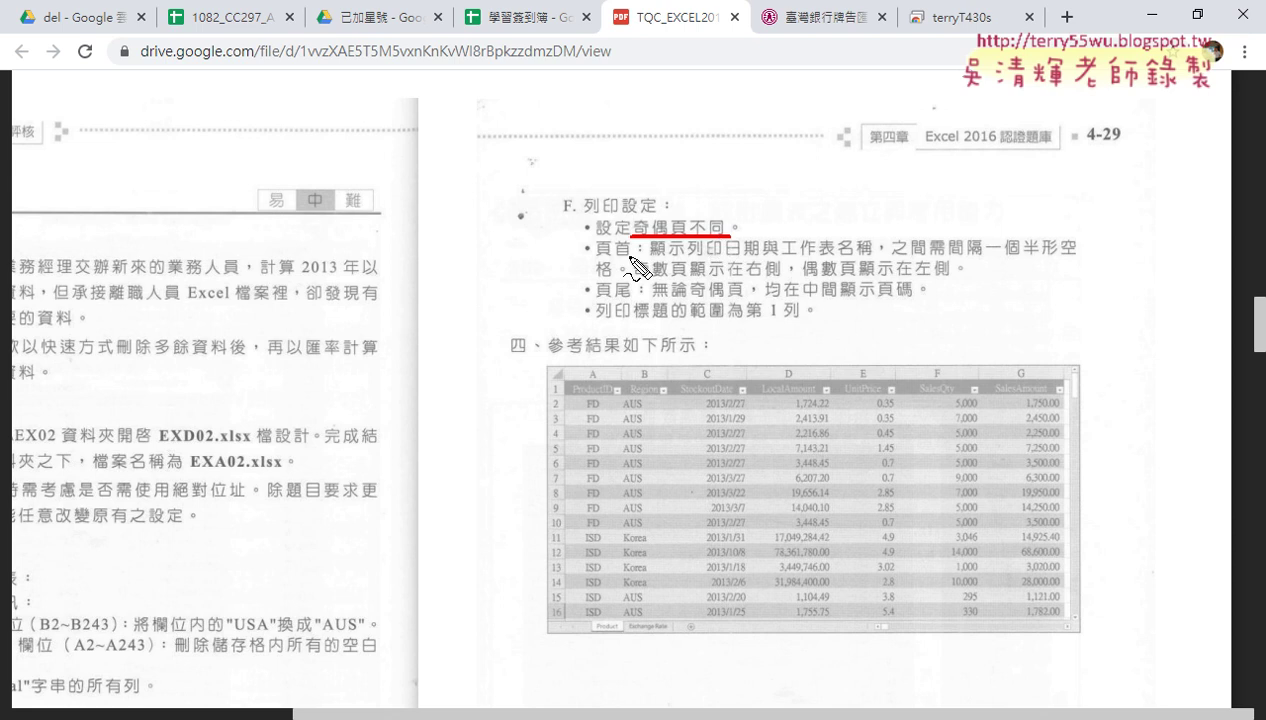
pyautogui.moveTo(597, 258); pyautogui.dragTo(628, 258)
pyautogui.moveTo(598, 297); pyautogui.dragTo(630, 296)
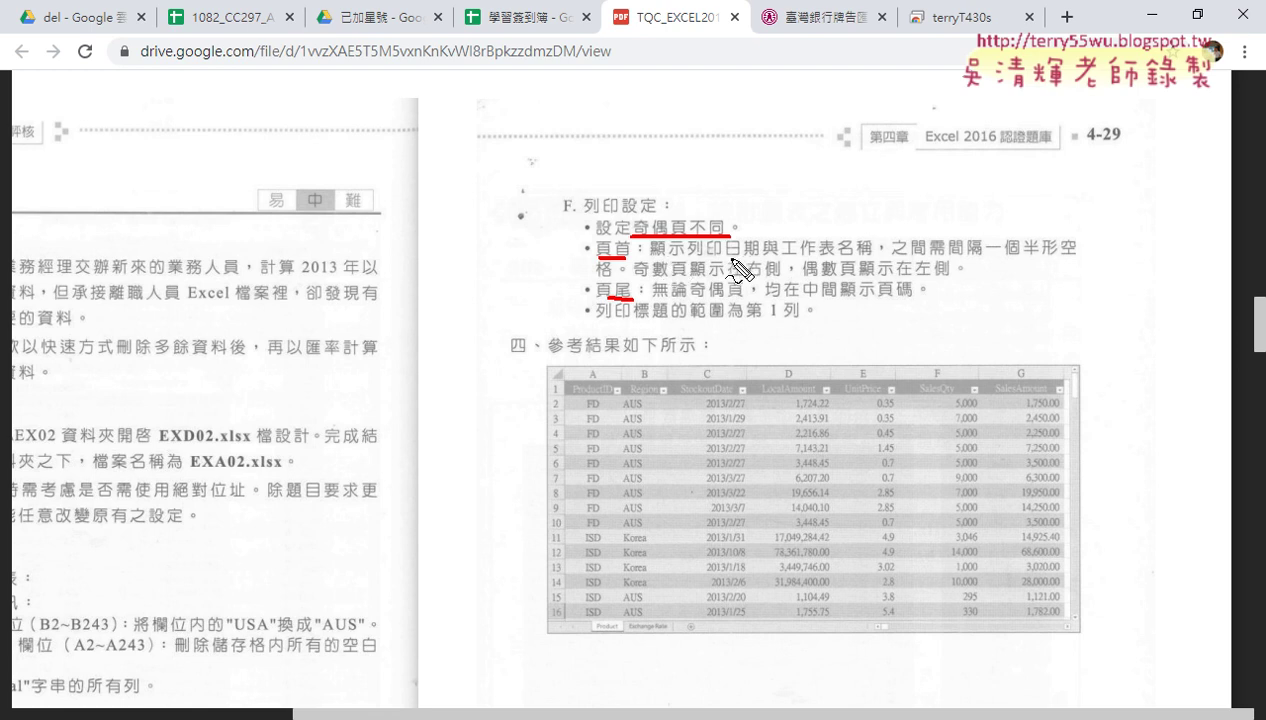
pyautogui.moveTo(728, 258); pyautogui.dragTo(870, 256)
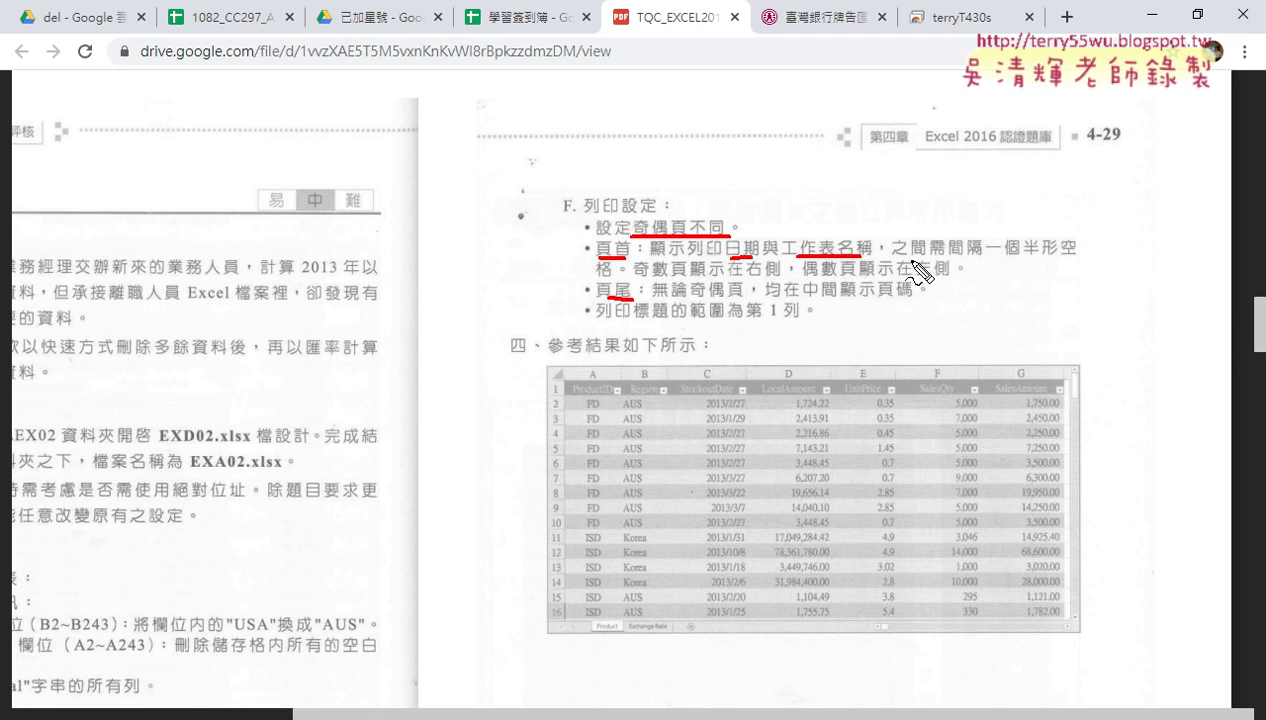
pyautogui.moveTo(894, 257); pyautogui.dragTo(1079, 262)
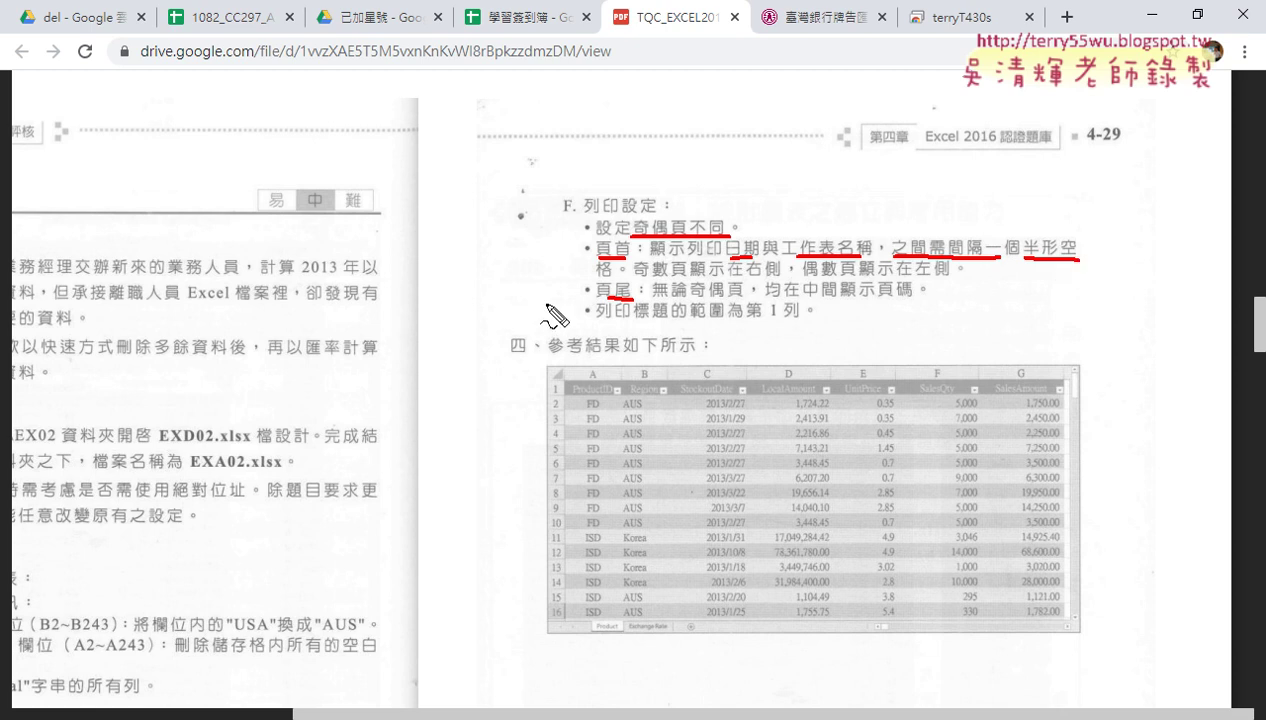
pyautogui.moveTo(601, 276); pyautogui.dragTo(766, 276)
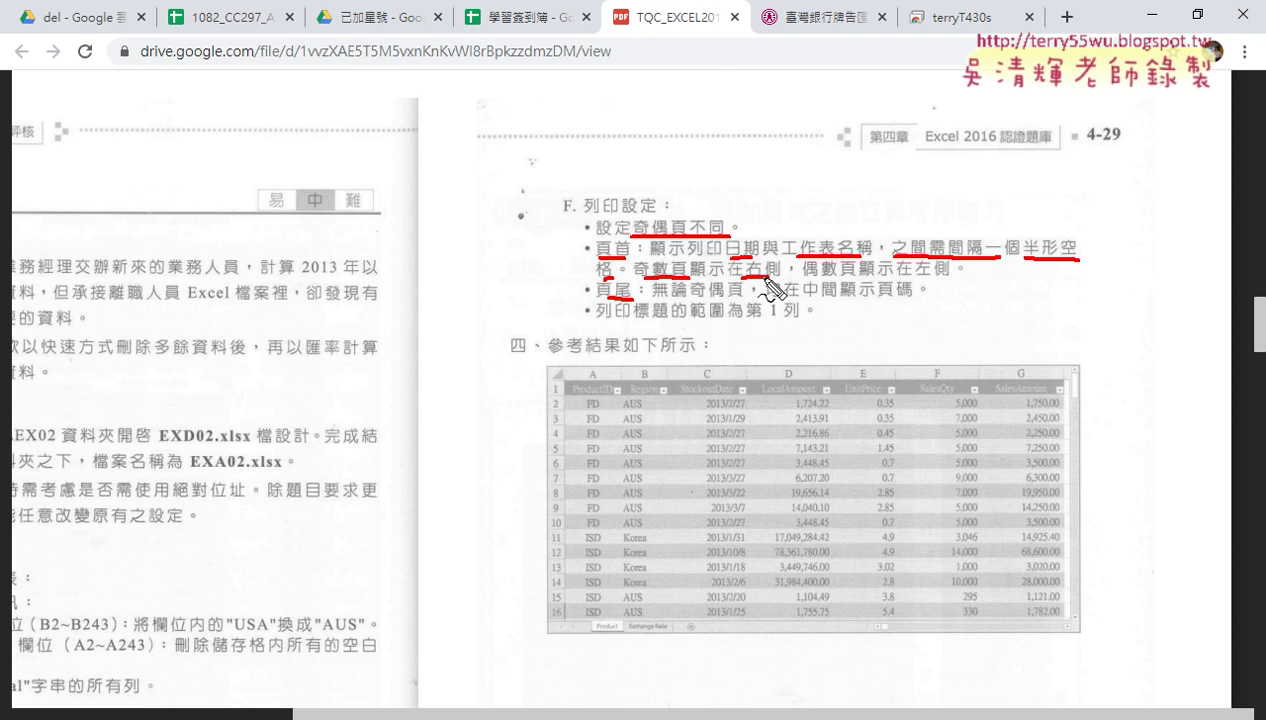
# Underline the even-left header, page-number footer and row 1 print titles requirements, then clear the markings
pyautogui.moveTo(924, 278); pyautogui.dragTo(960, 276)
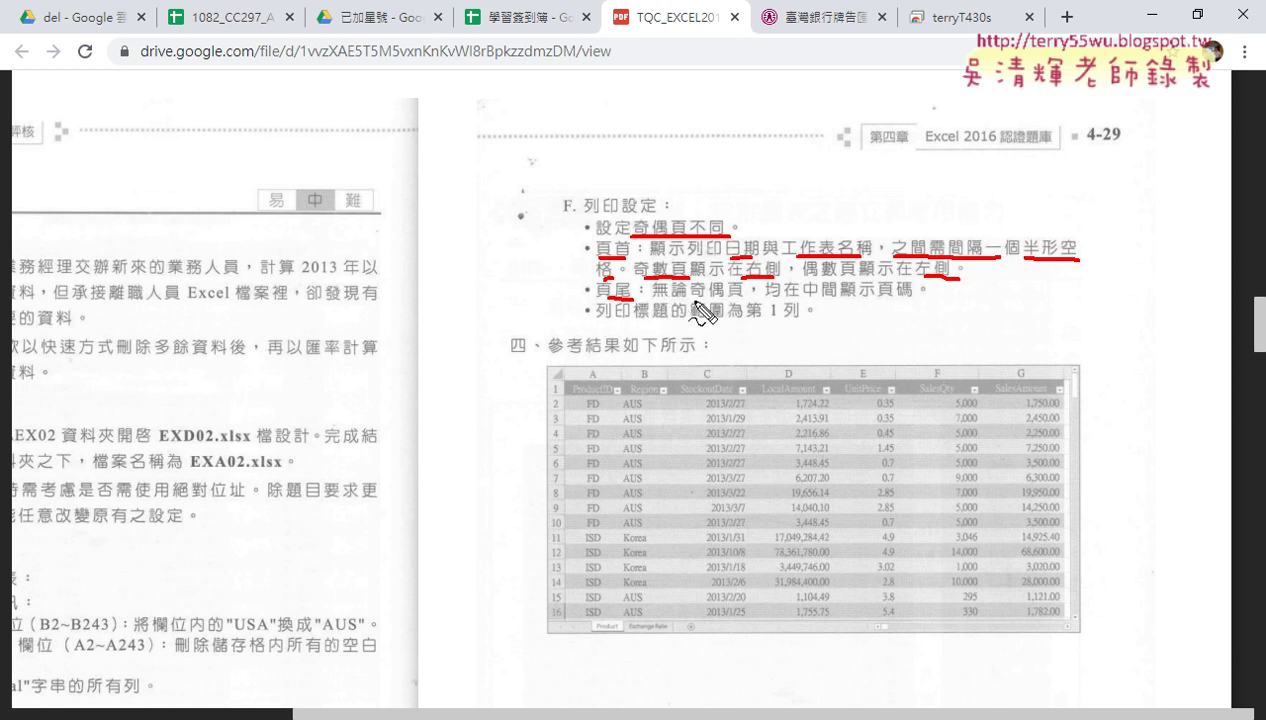
pyautogui.moveTo(692, 298); pyautogui.dragTo(742, 298)
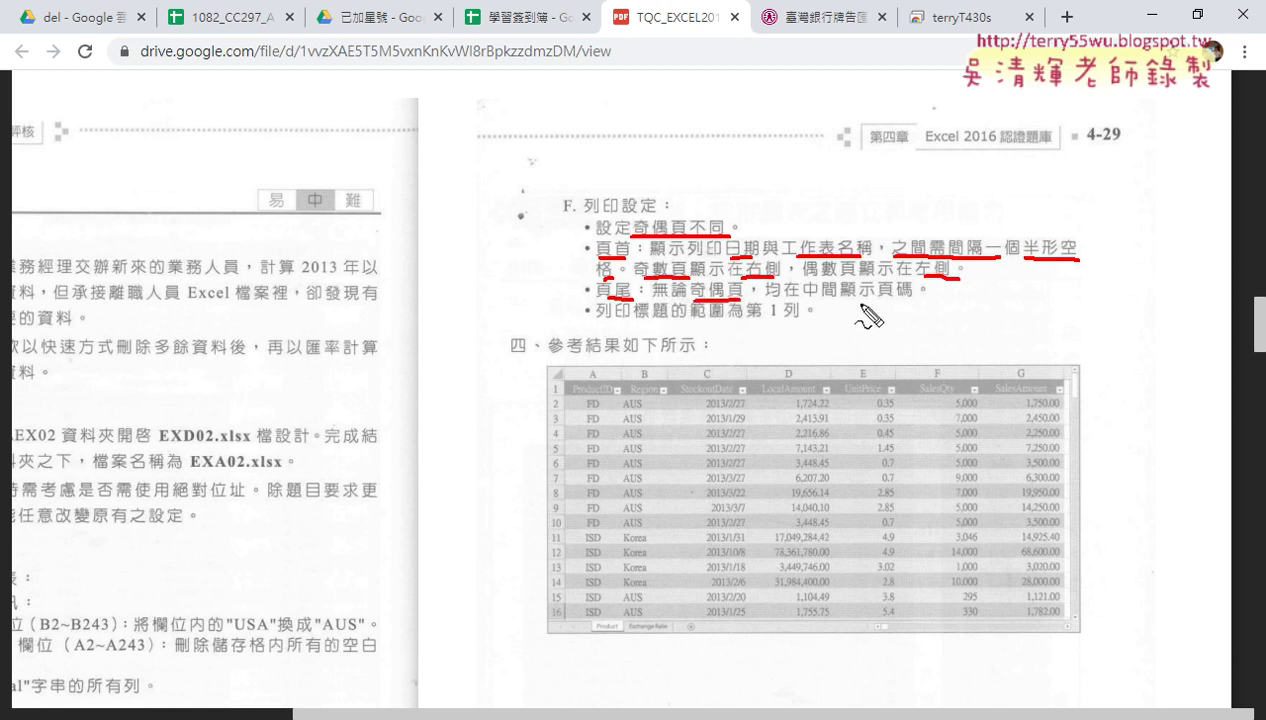
pyautogui.moveTo(874, 298); pyautogui.dragTo(908, 306)
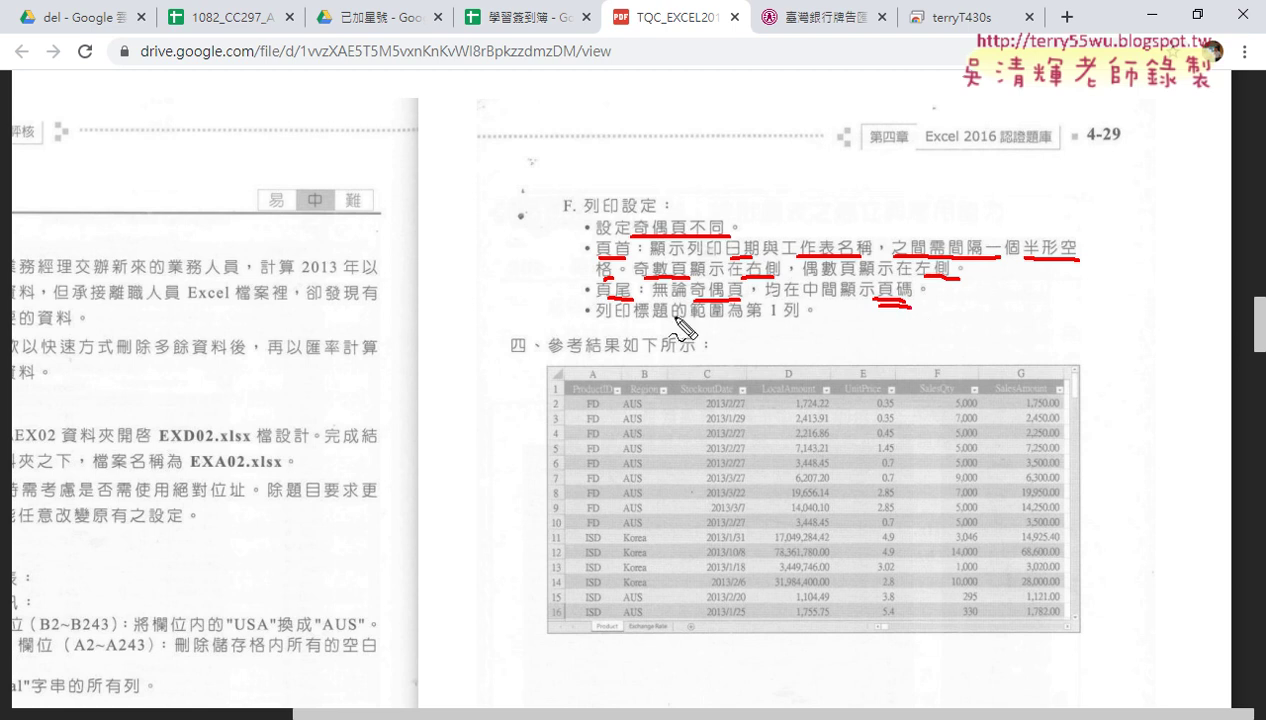
pyautogui.moveTo(646, 321); pyautogui.dragTo(815, 318)
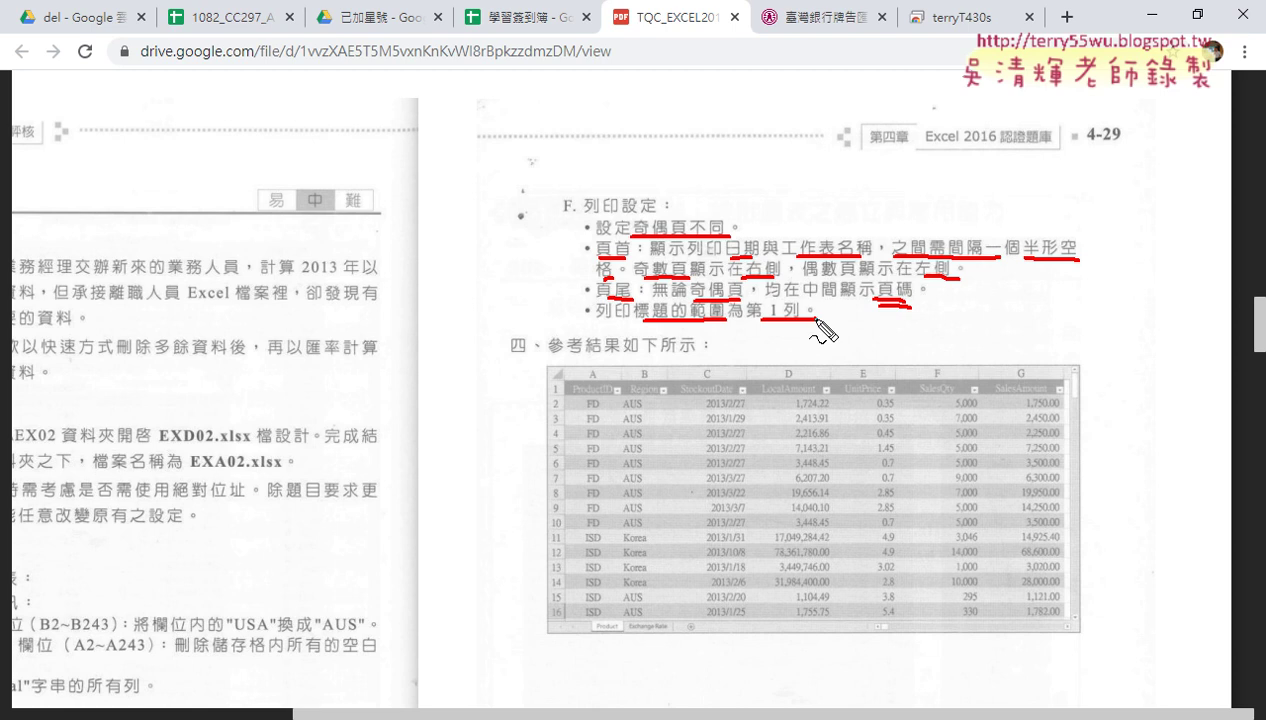
pyautogui.press('Escape')
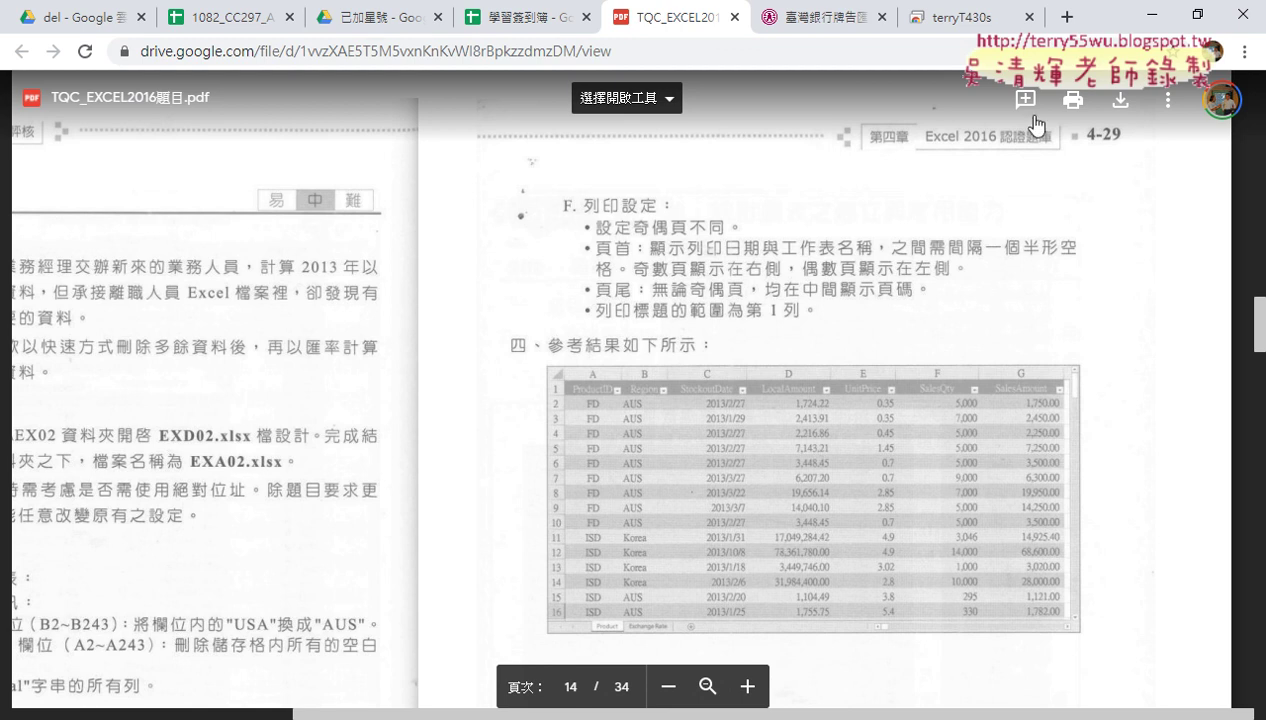
# Open the Page Setup dialog from the Page Layout tab for the Product sheet
pyautogui.click(1150, 15)
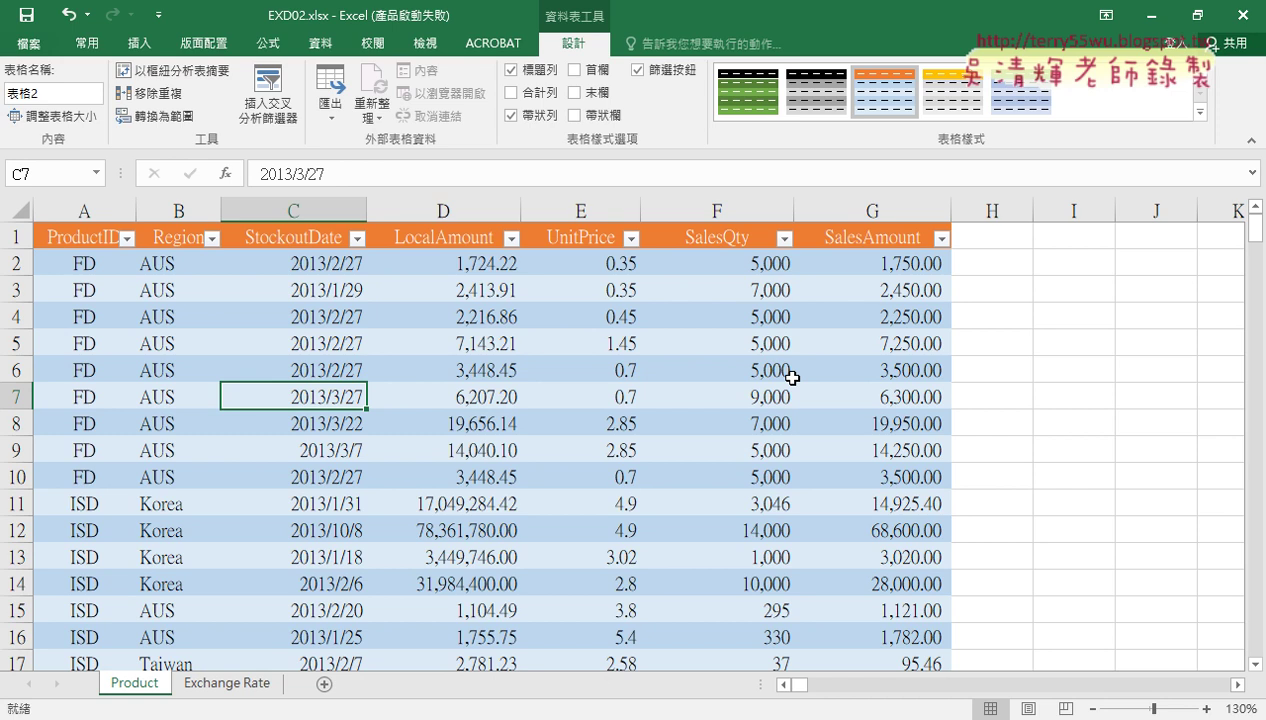
pyautogui.click(199, 44)
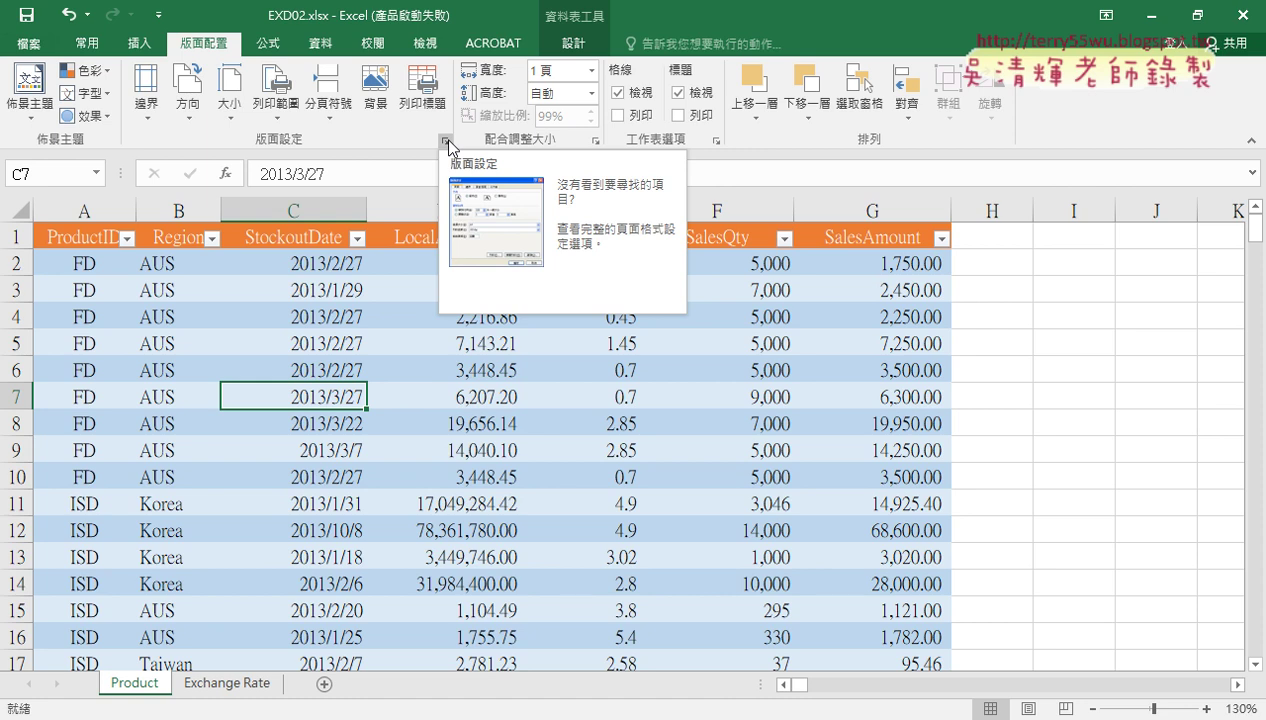
pyautogui.click(447, 143)
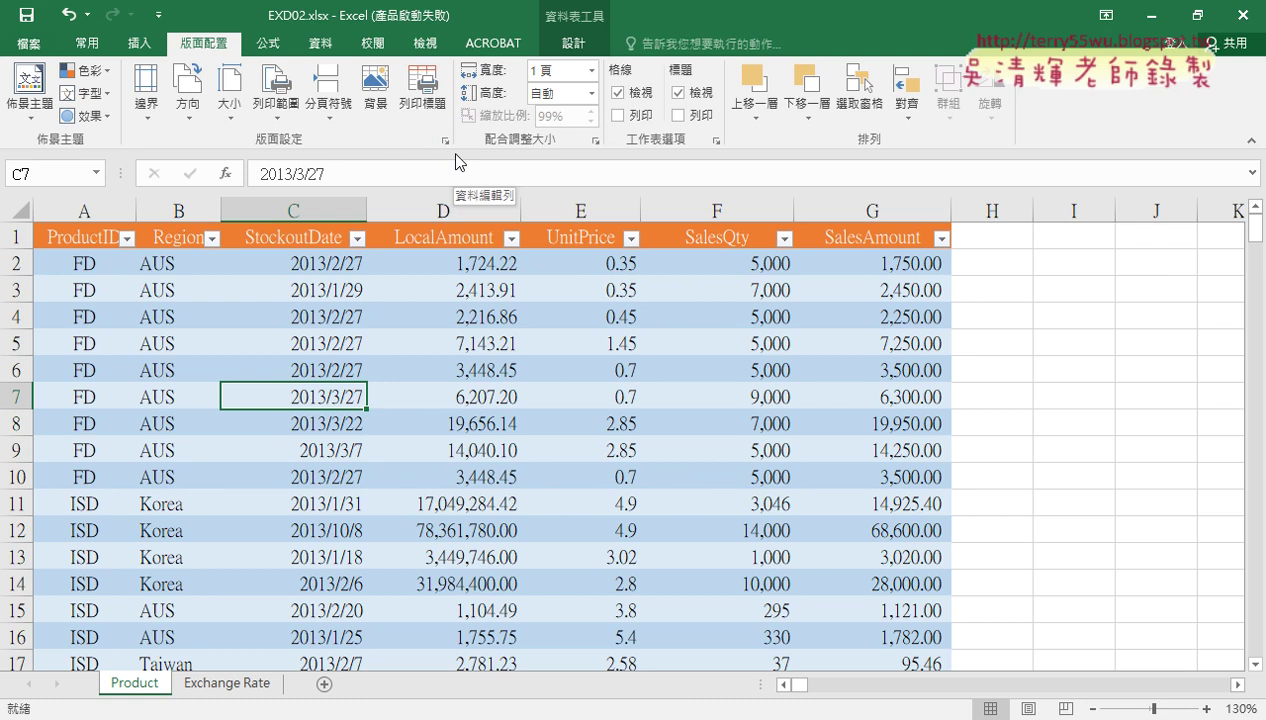
pyautogui.click(446, 141)
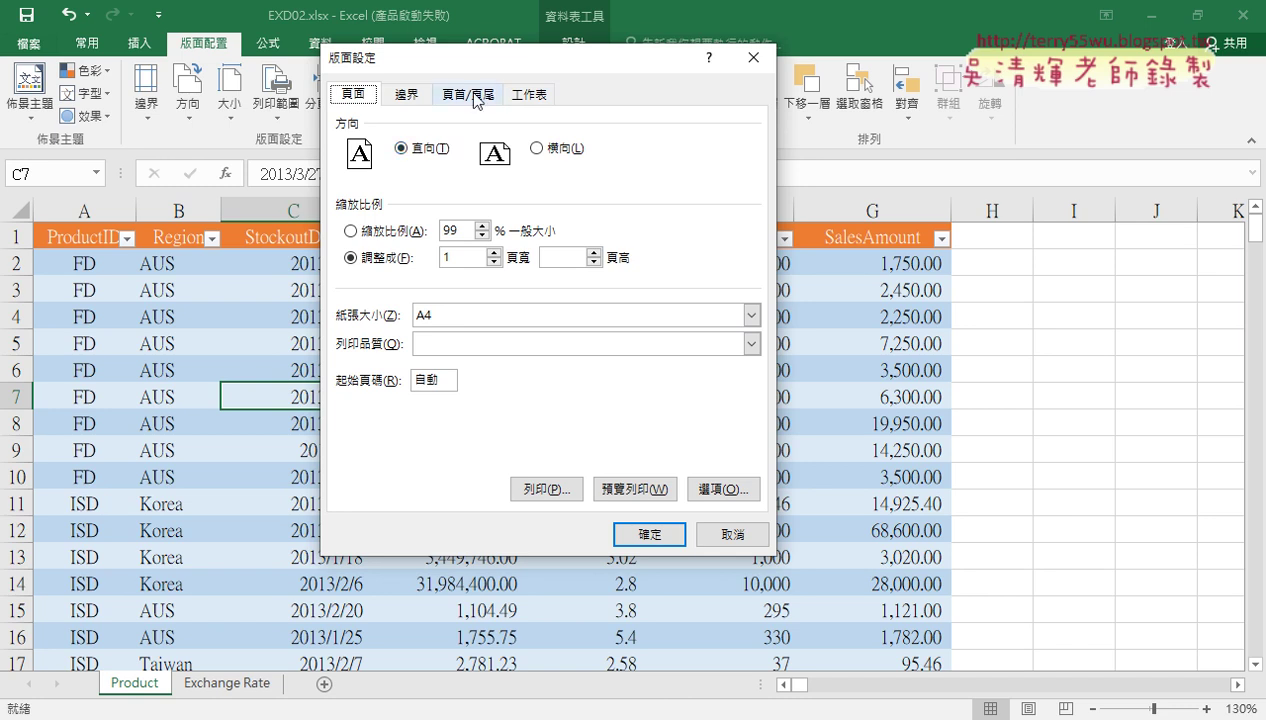
# On the Header/Footer tab, enable 'Different odd and even pages' (奇數頁與偶數頁不同)
pyautogui.click(476, 97)
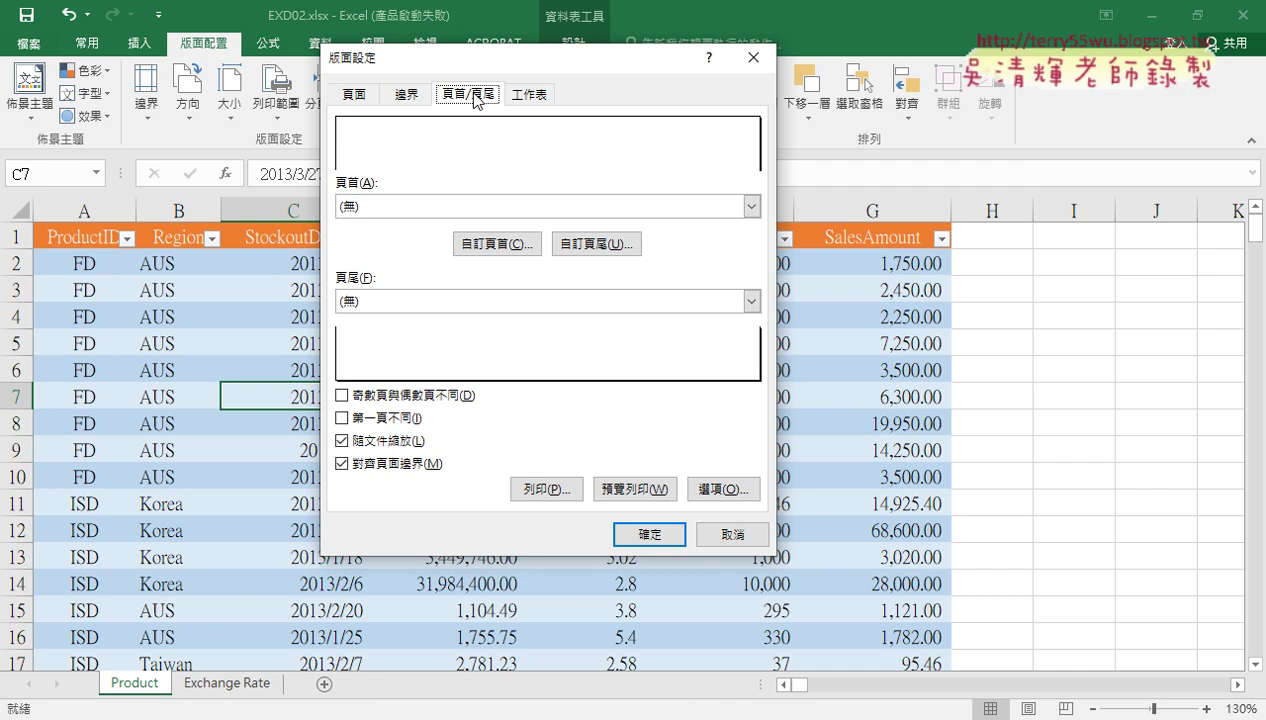
pyautogui.moveTo(532, 66); pyautogui.dragTo(775, 103)
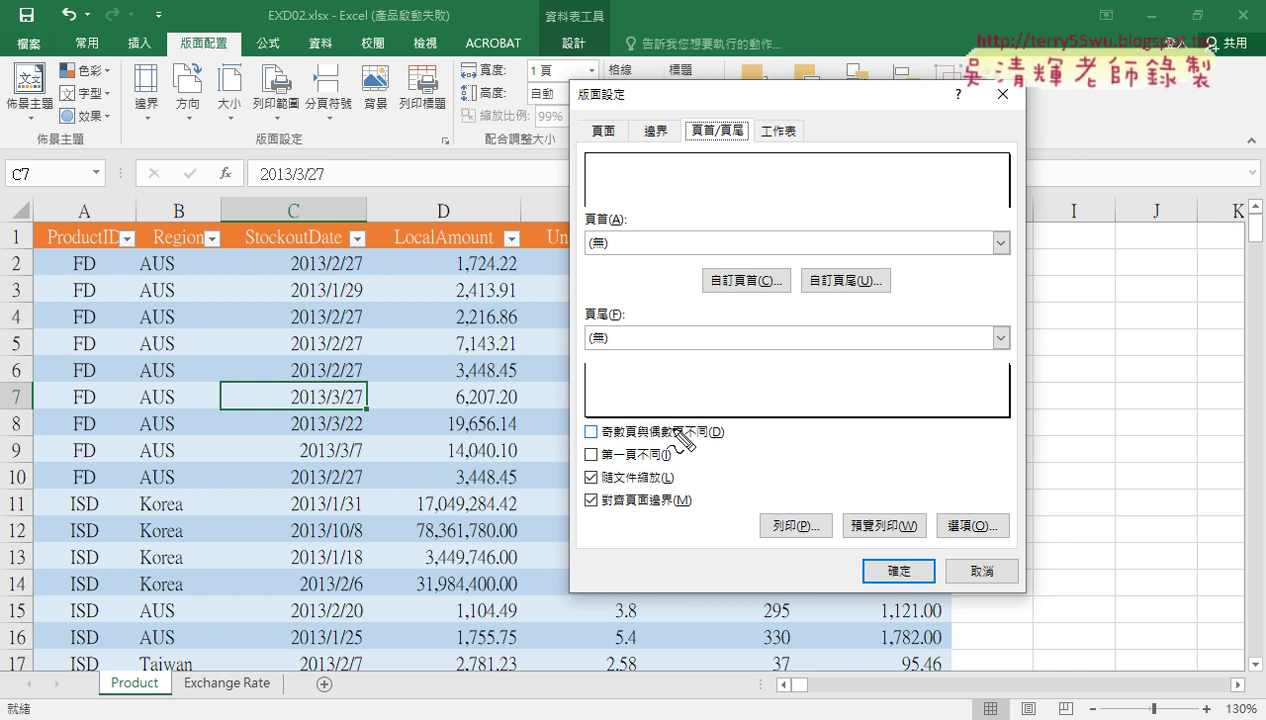
pyautogui.moveTo(738, 447); pyautogui.dragTo(690, 462)
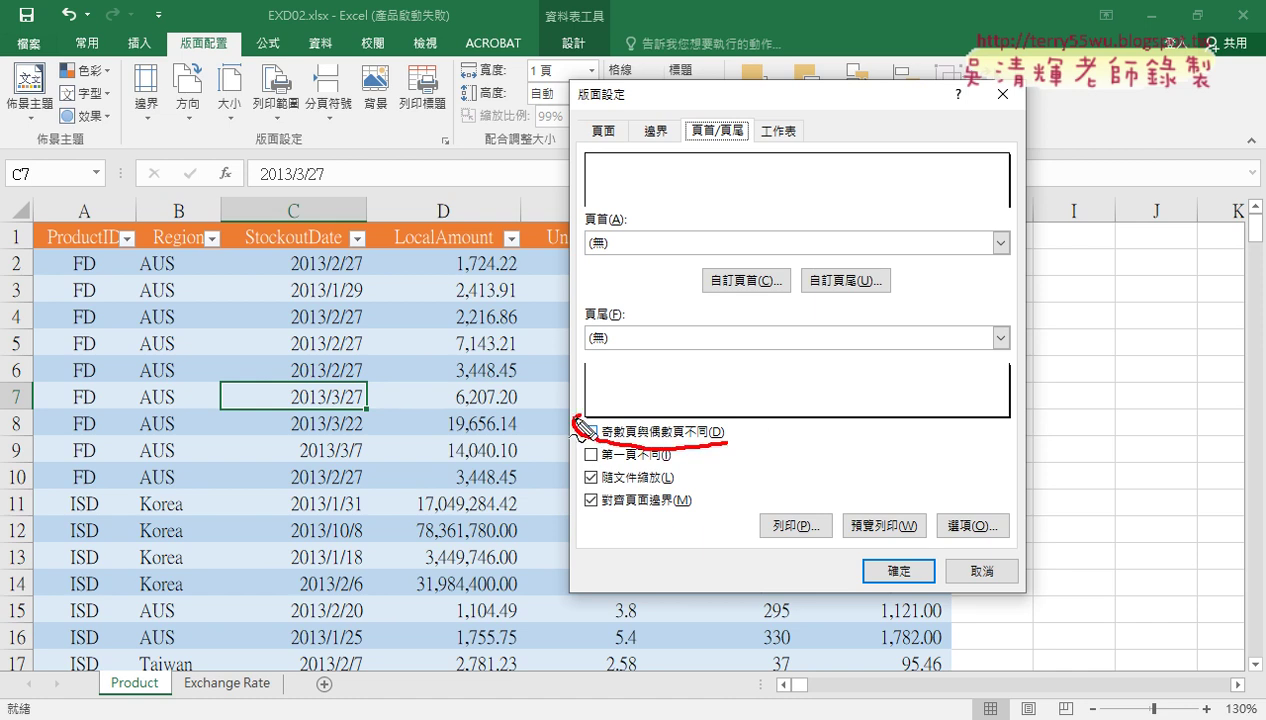
pyautogui.moveTo(588, 430); pyautogui.dragTo(661, 379)
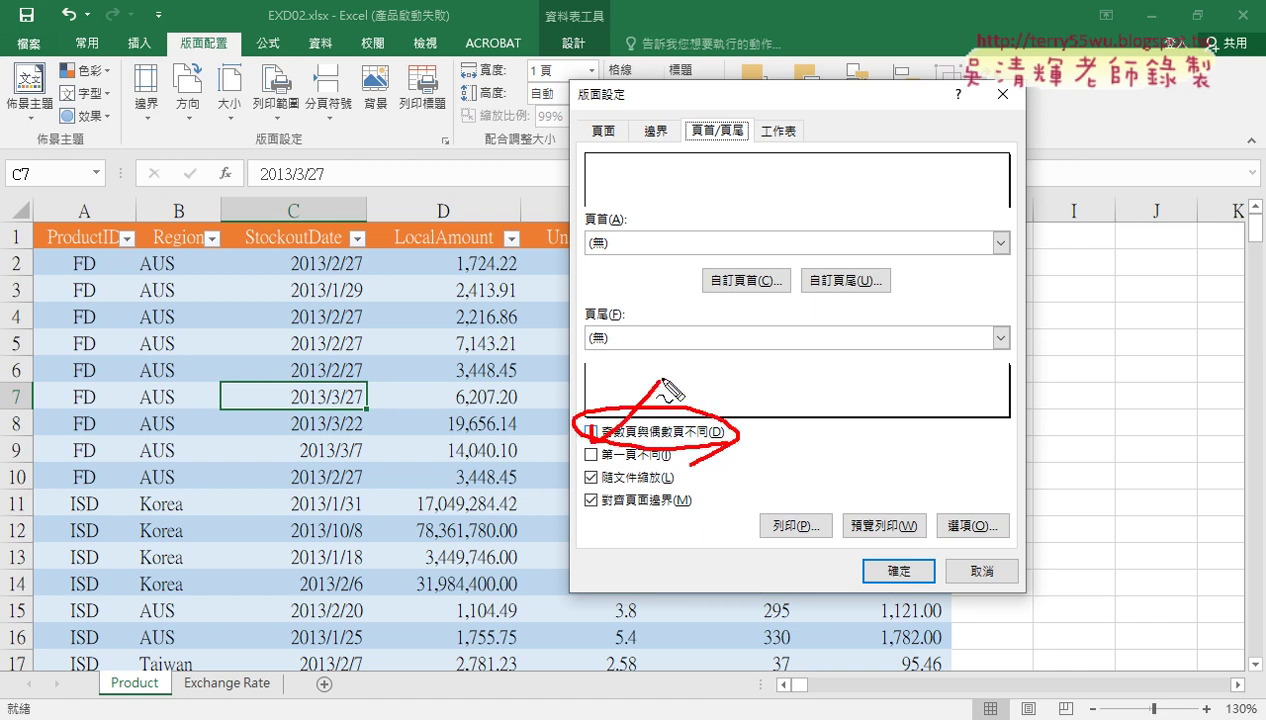
pyautogui.press('Escape')
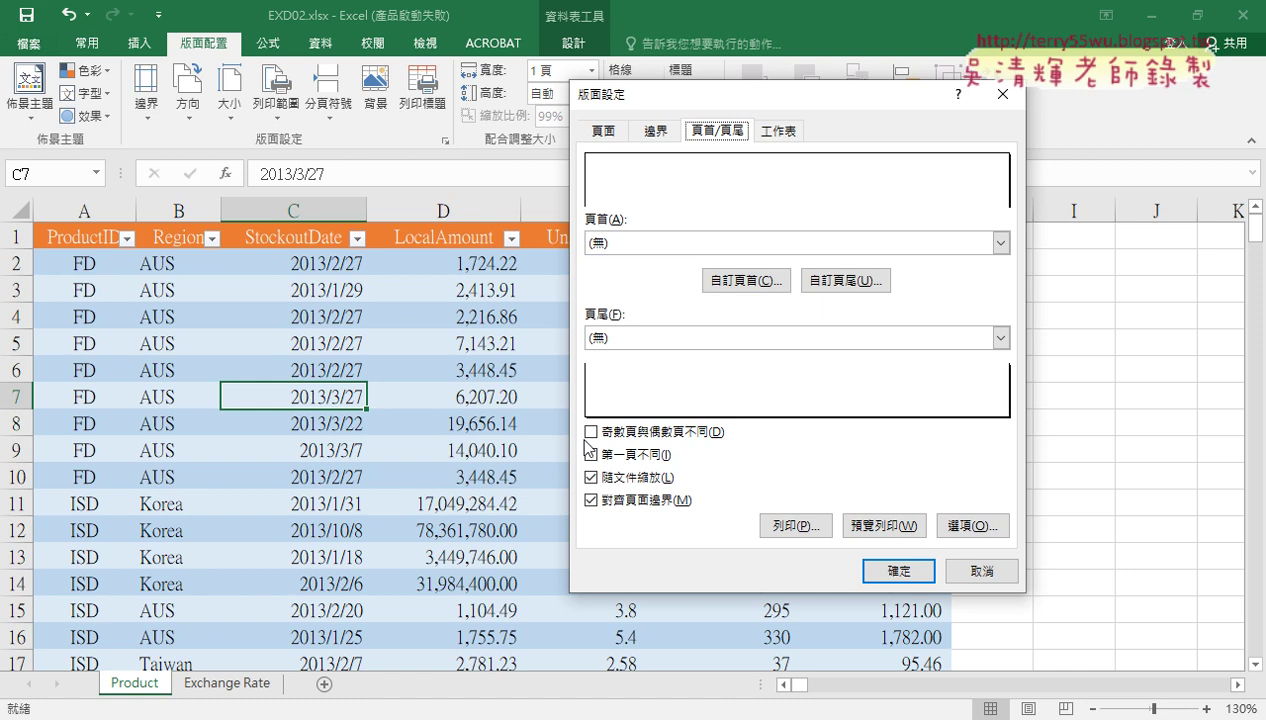
pyautogui.click(591, 432)
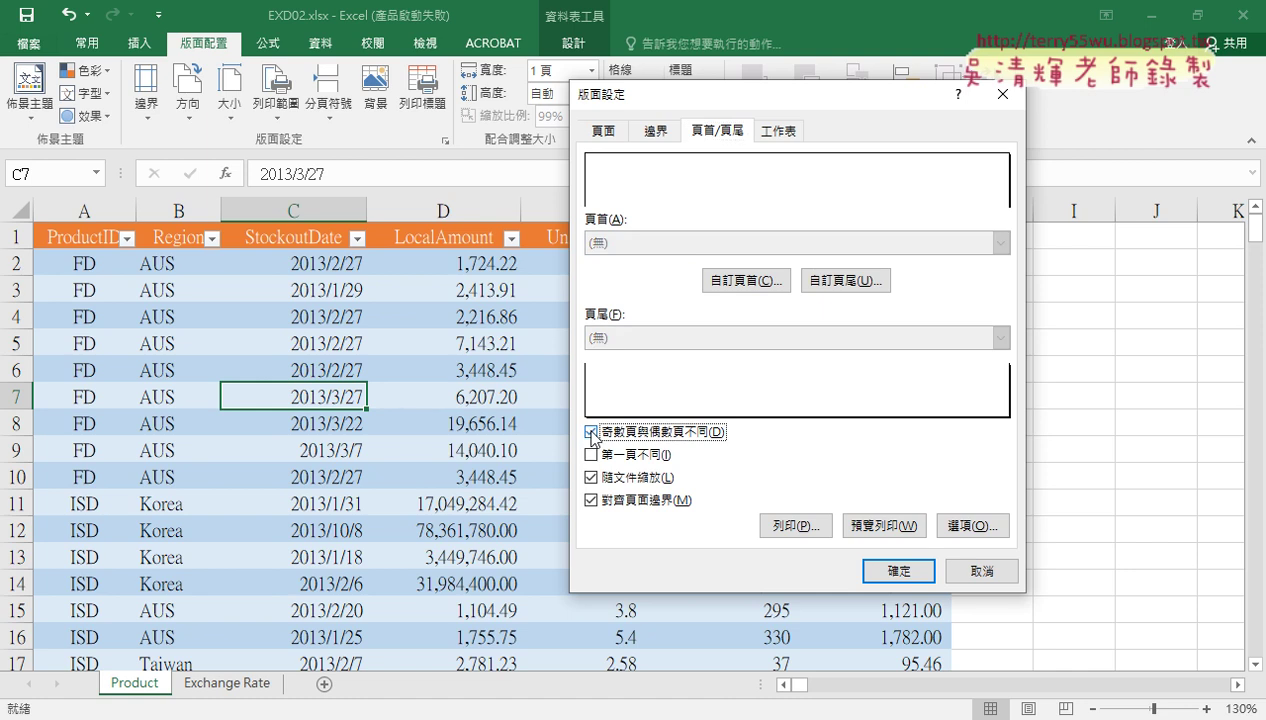
pyautogui.click(591, 432)
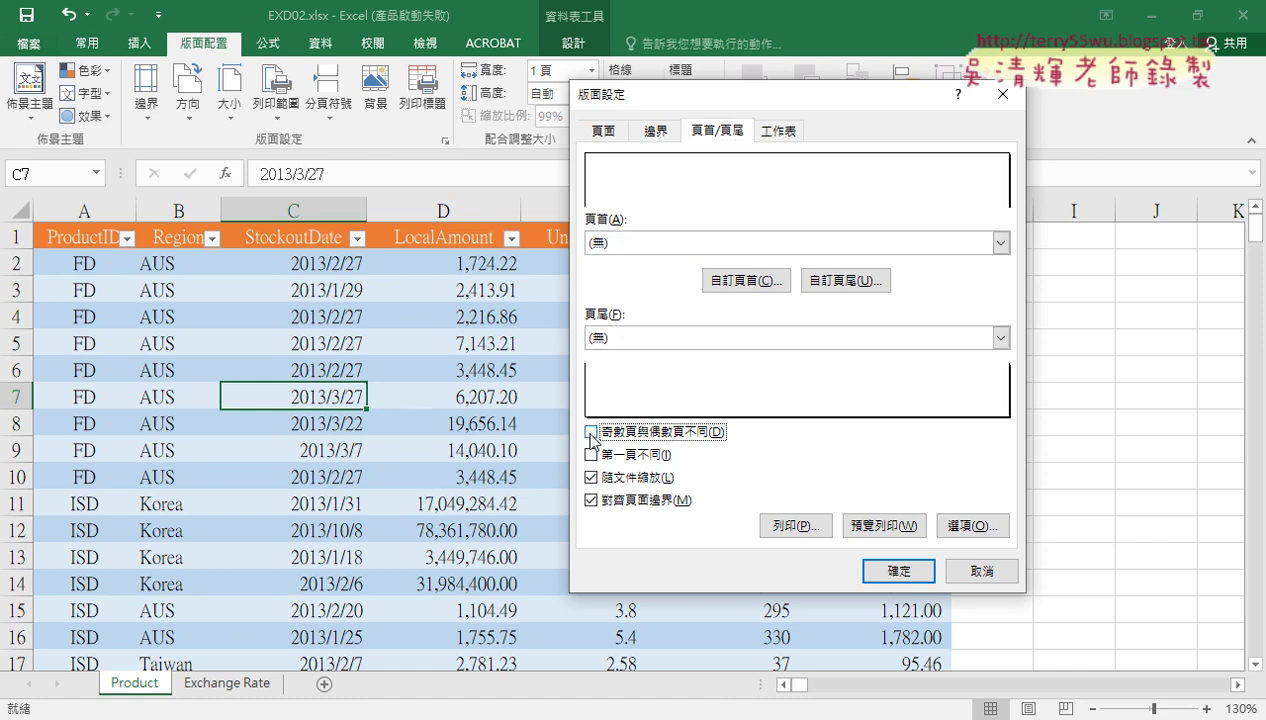
pyautogui.click(743, 283)
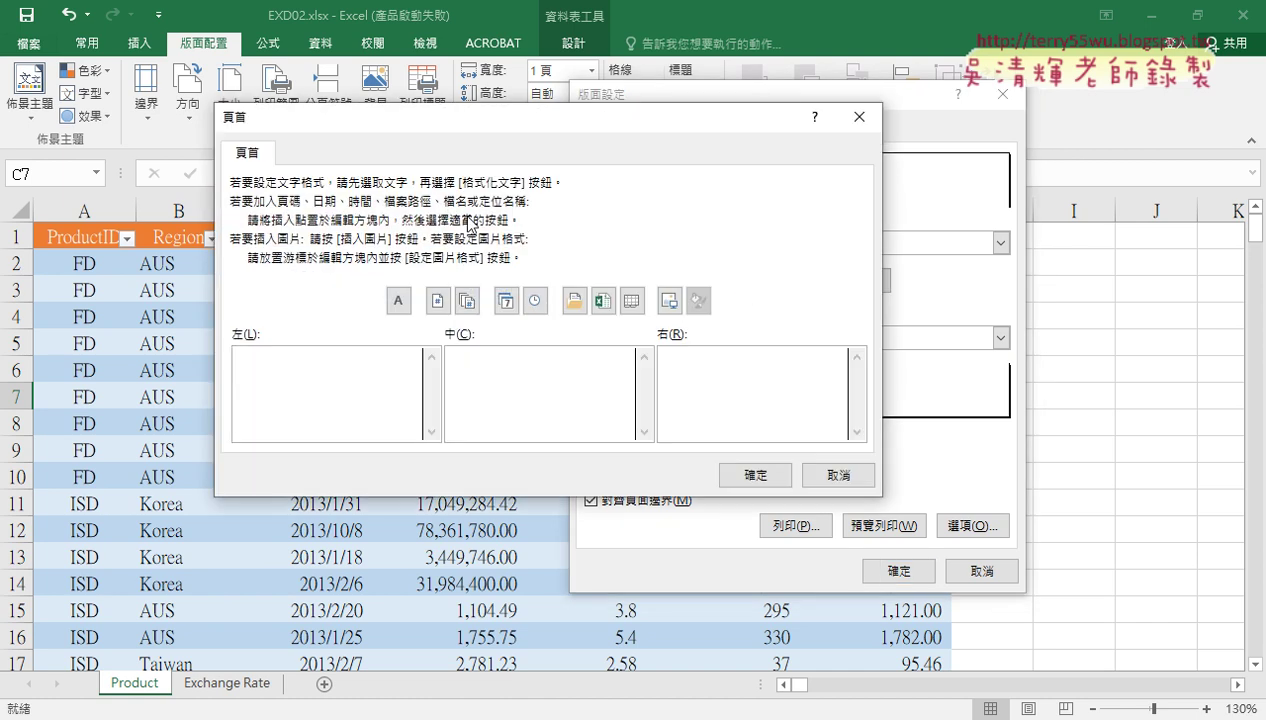
pyautogui.click(826, 476)
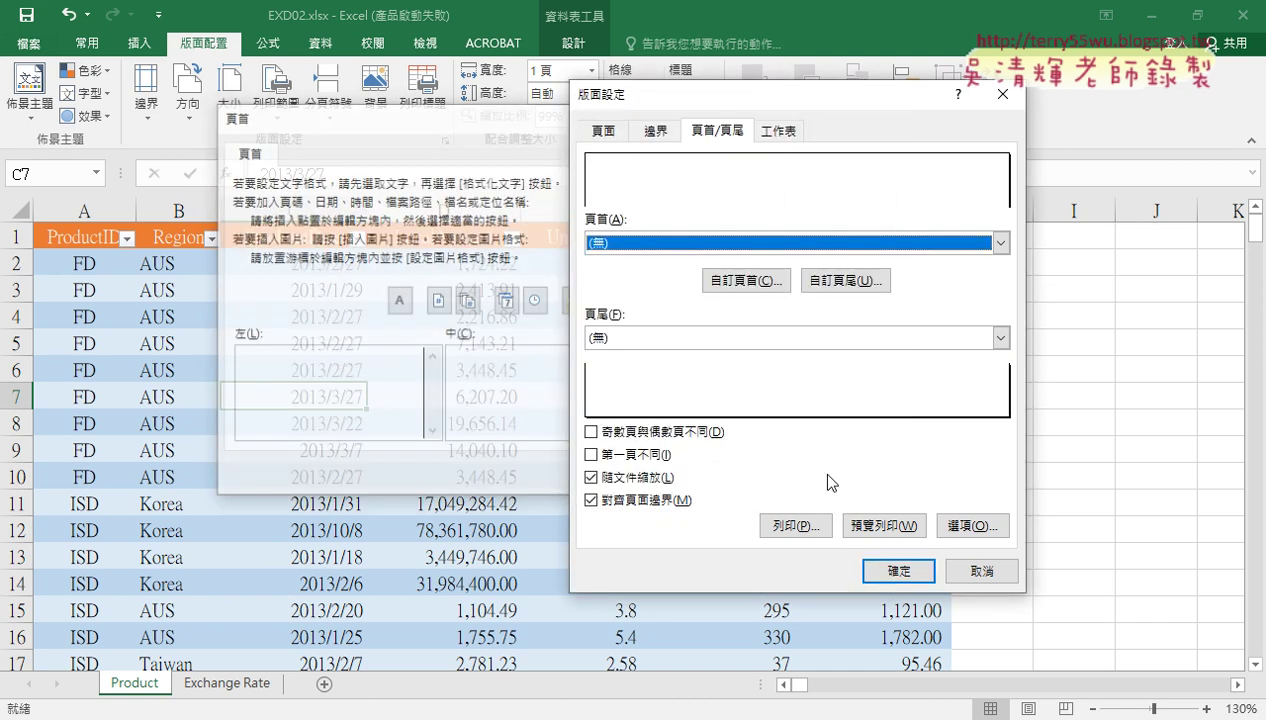
pyautogui.click(627, 436)
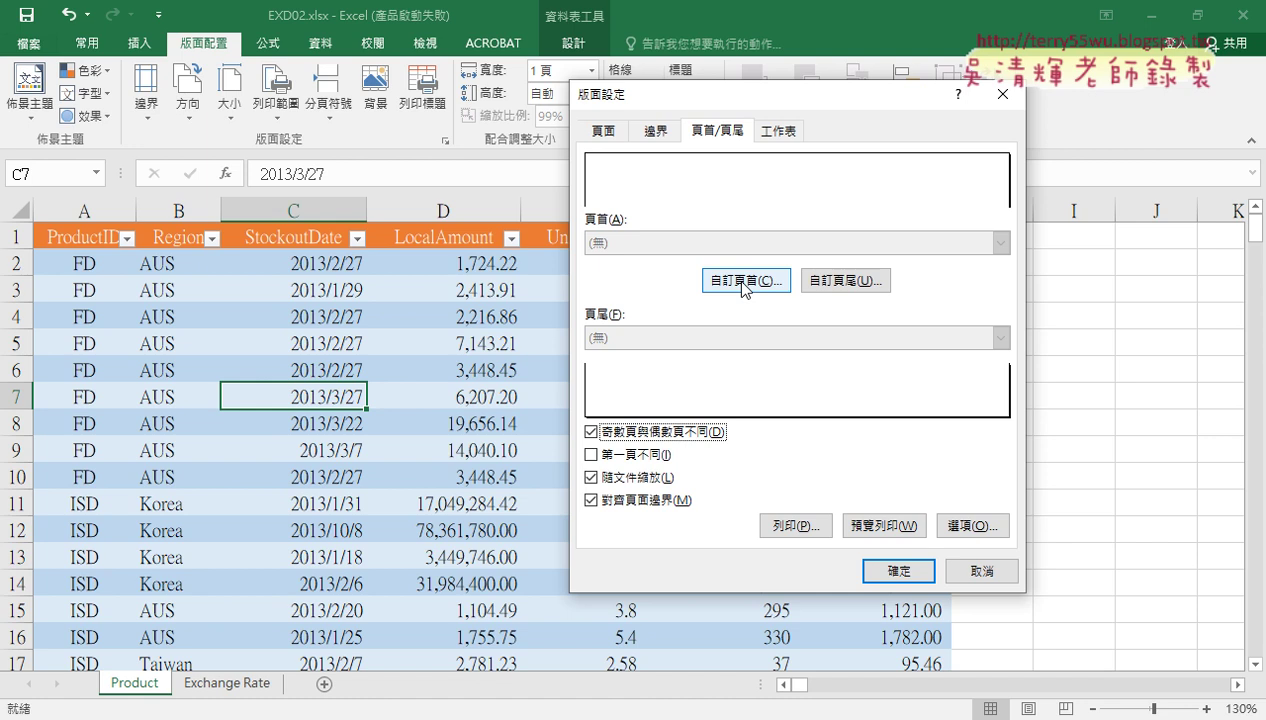
# Open Custom Header and compare its Odd Page Header and Even Page Header tabs
pyautogui.click(743, 283)
pyautogui.click(320, 155)
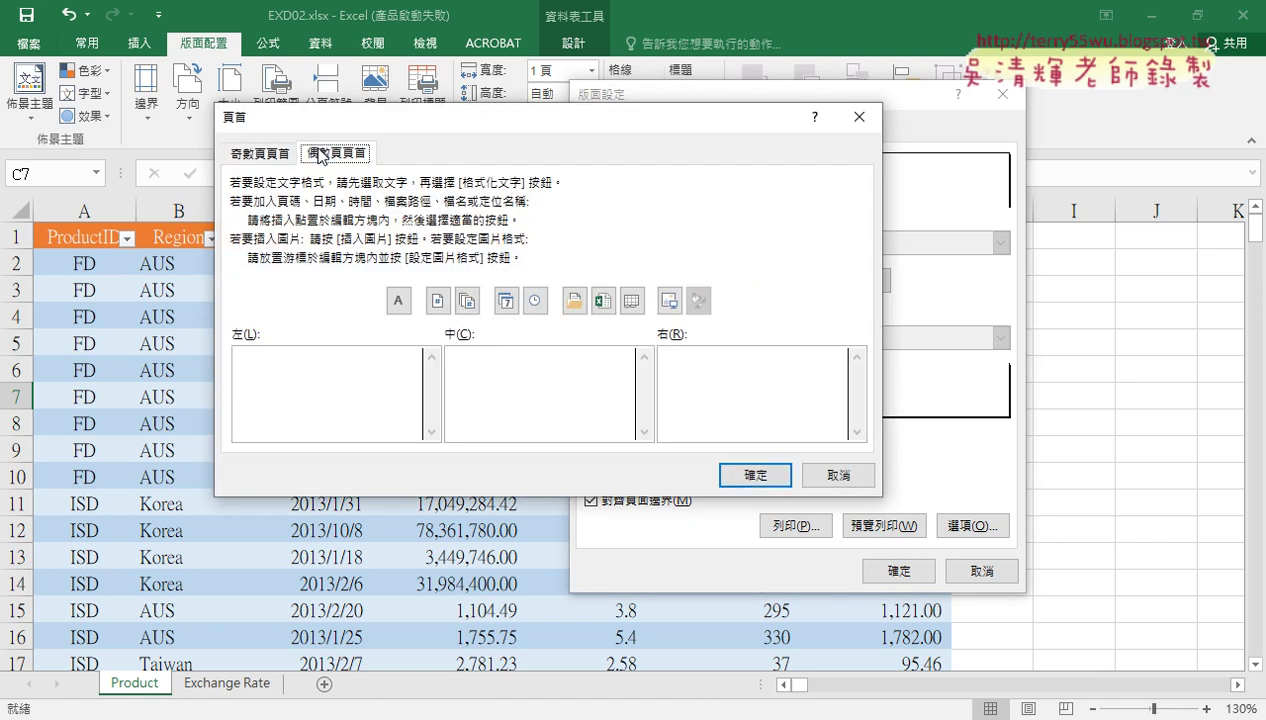
pyautogui.click(257, 155)
pyautogui.click(335, 155)
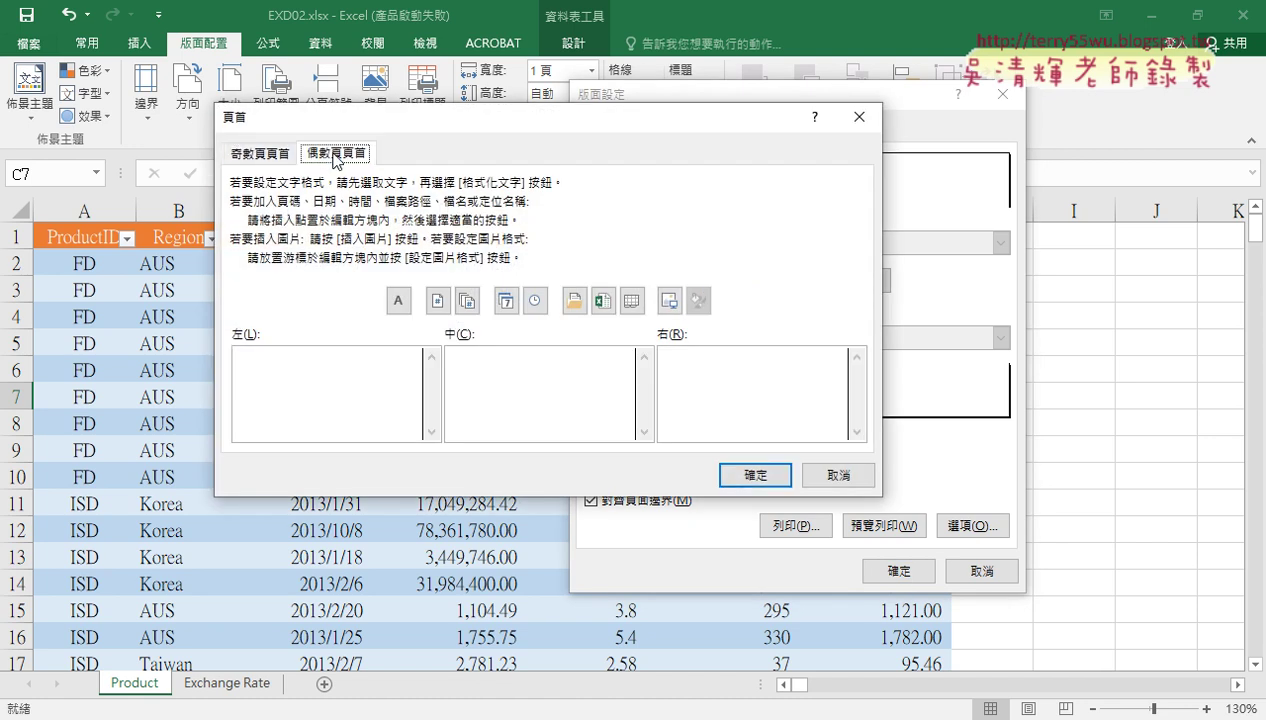
pyautogui.click(252, 155)
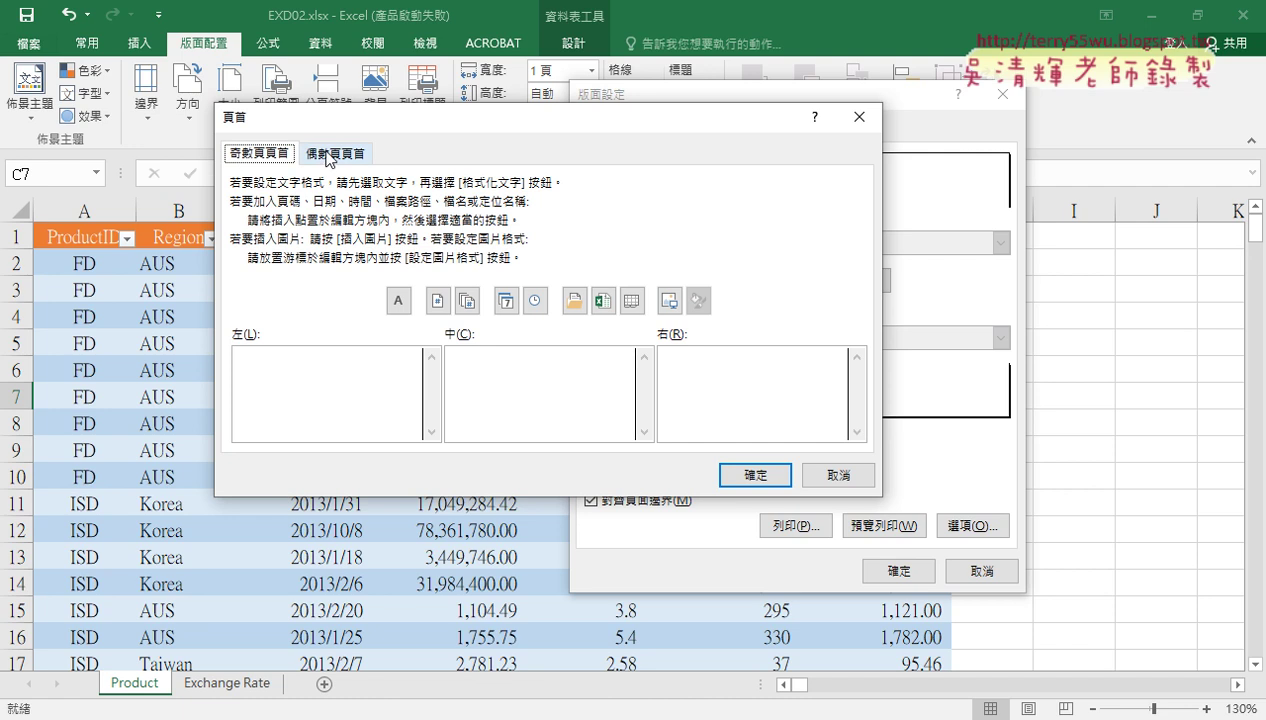
pyautogui.click(349, 161)
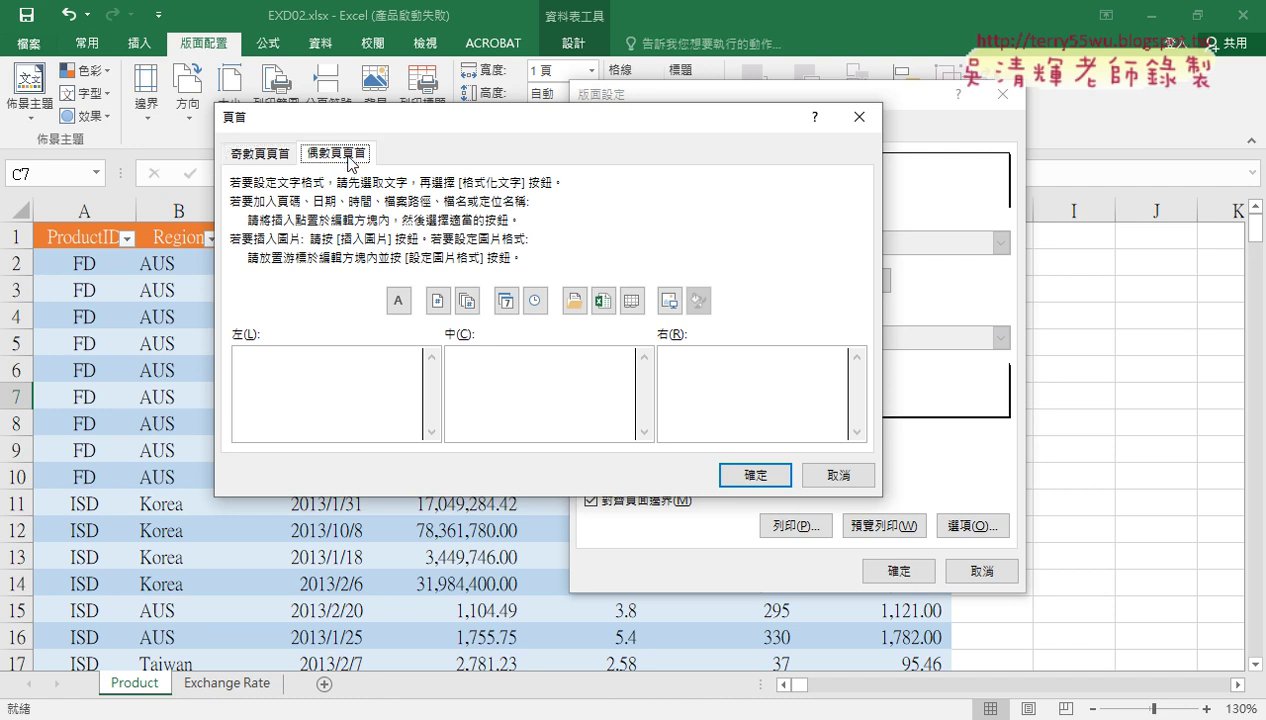
pyautogui.click(258, 156)
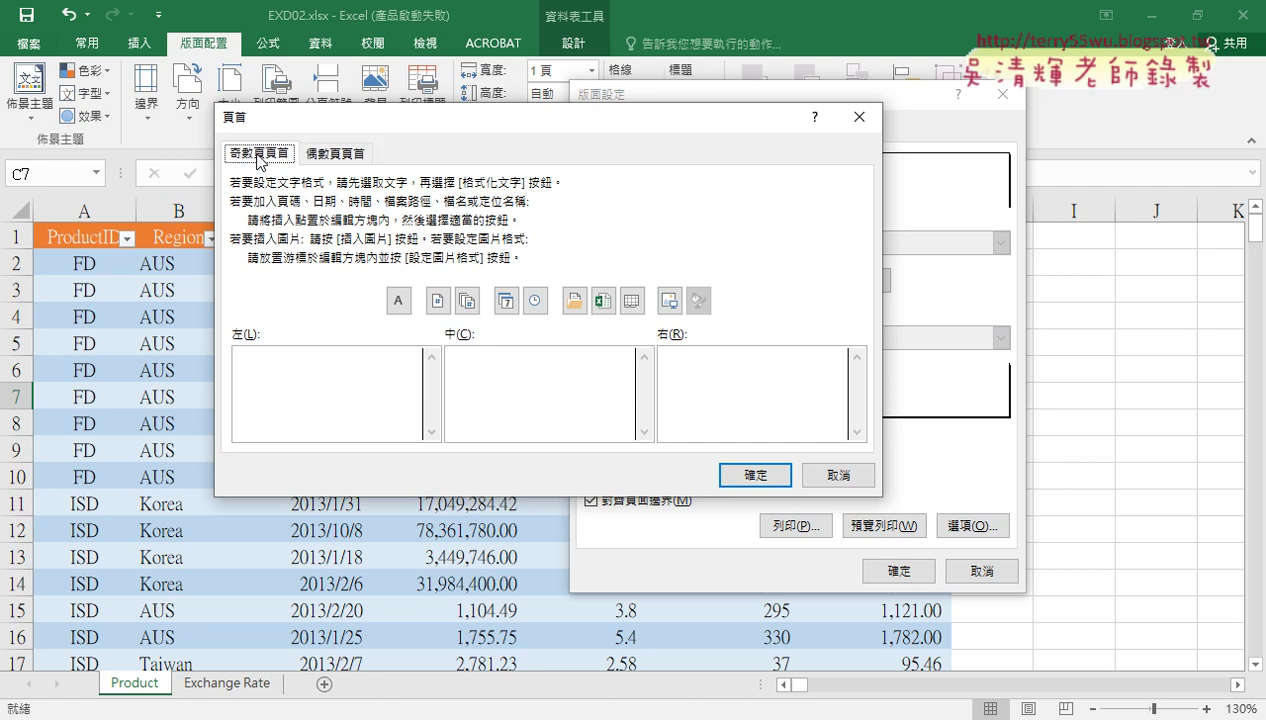
pyautogui.hotkey('alt', 'Tab')
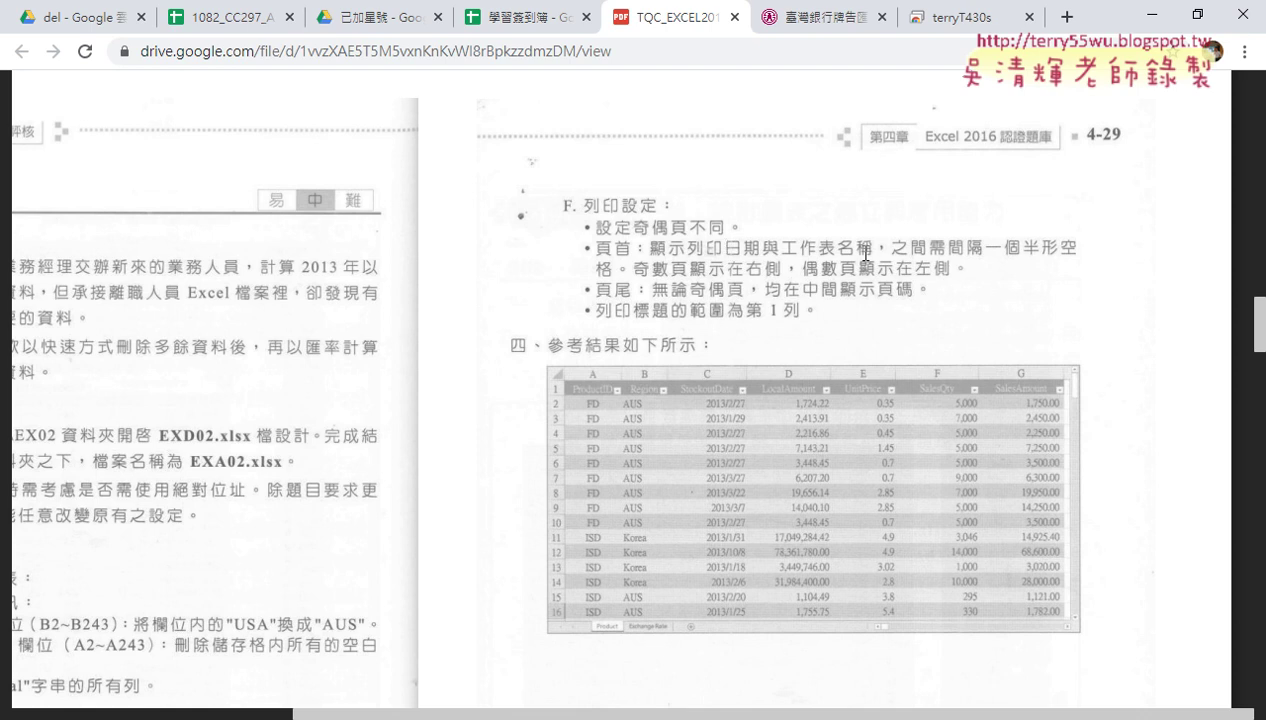
# Minimize the exam PDF to return to the custom header editor
pyautogui.click(1151, 15)
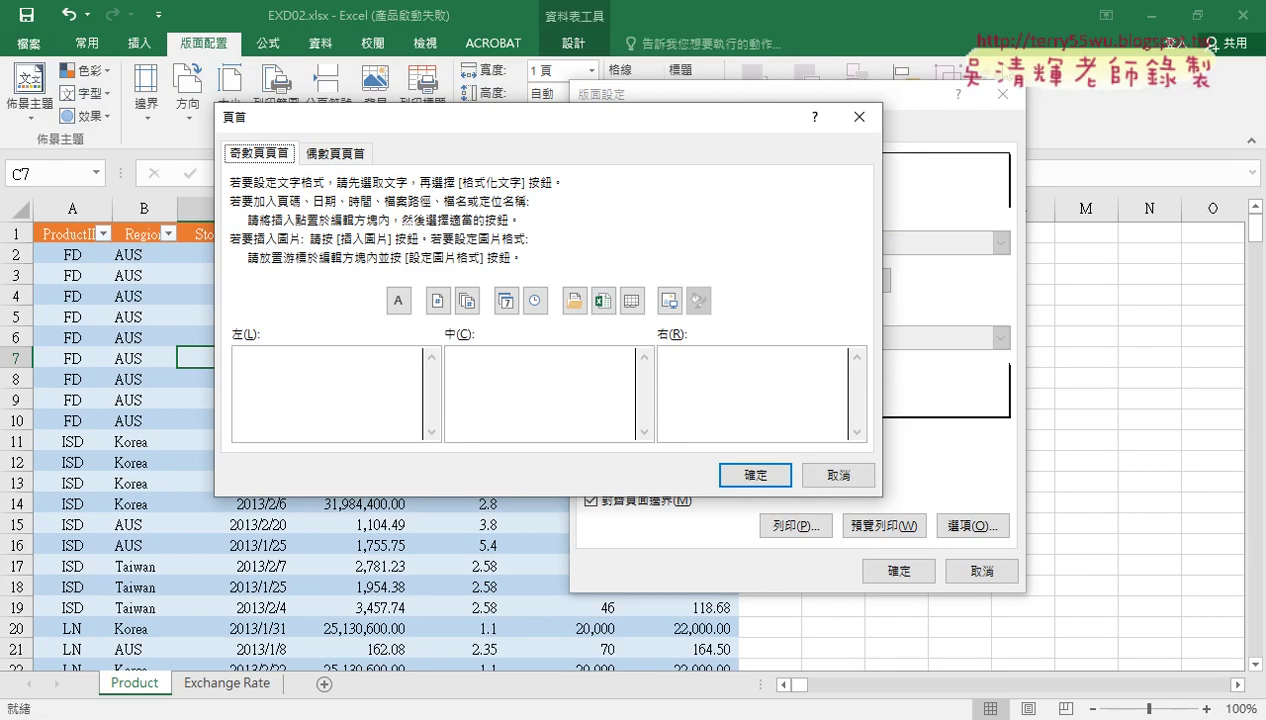
# Fill the odd-page header's right section with the date and sheet name fields, separated by a space
pyautogui.click(769, 370)
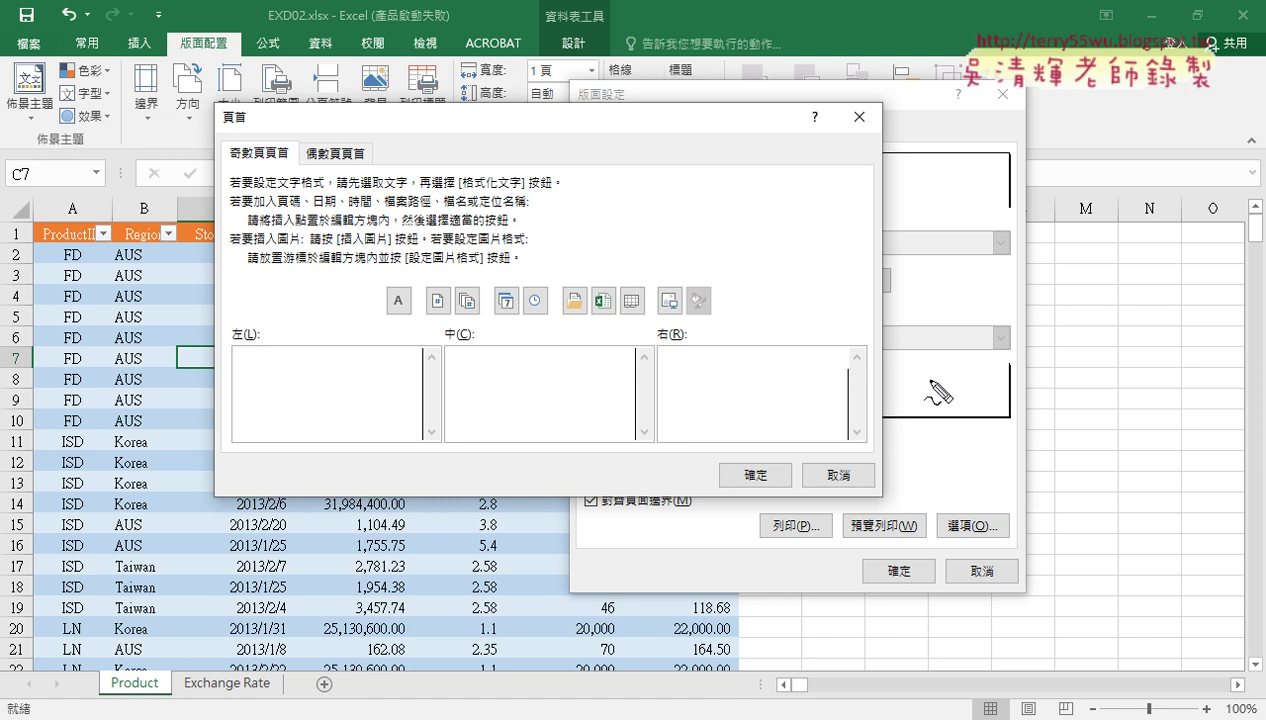
pyautogui.moveTo(488, 300); pyautogui.dragTo(507, 318)
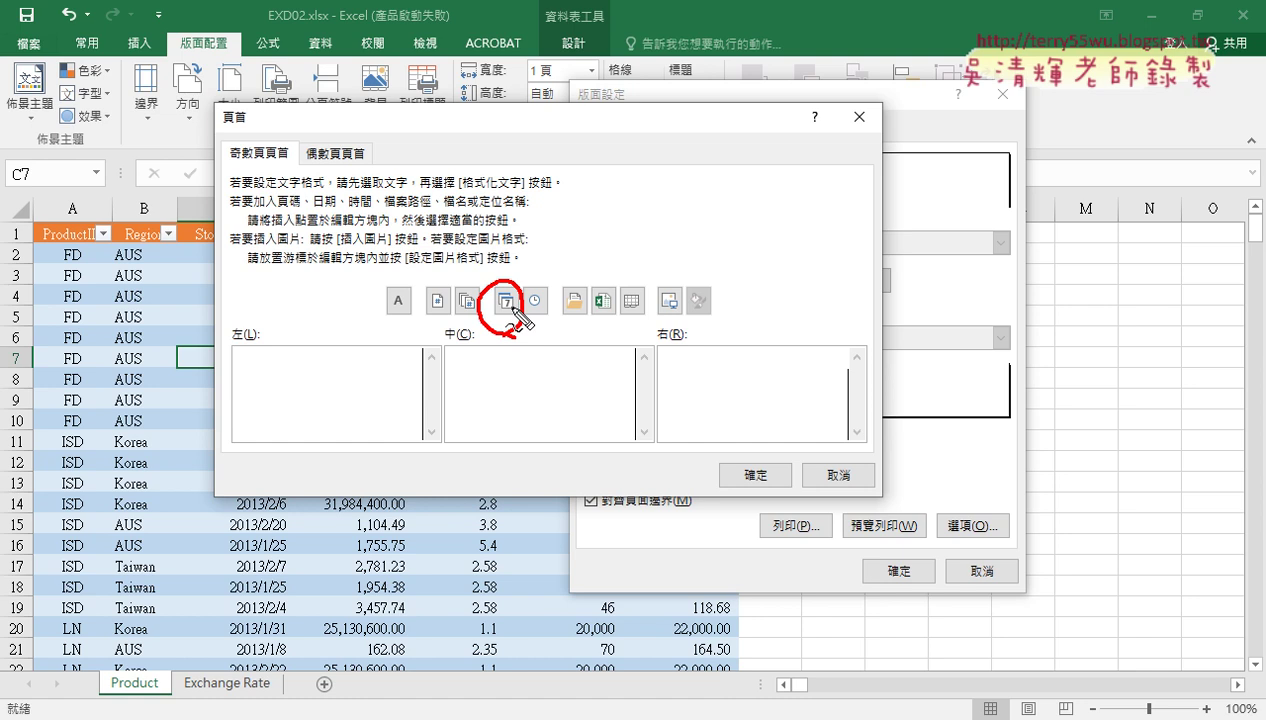
pyautogui.moveTo(535, 288); pyautogui.dragTo(545, 306)
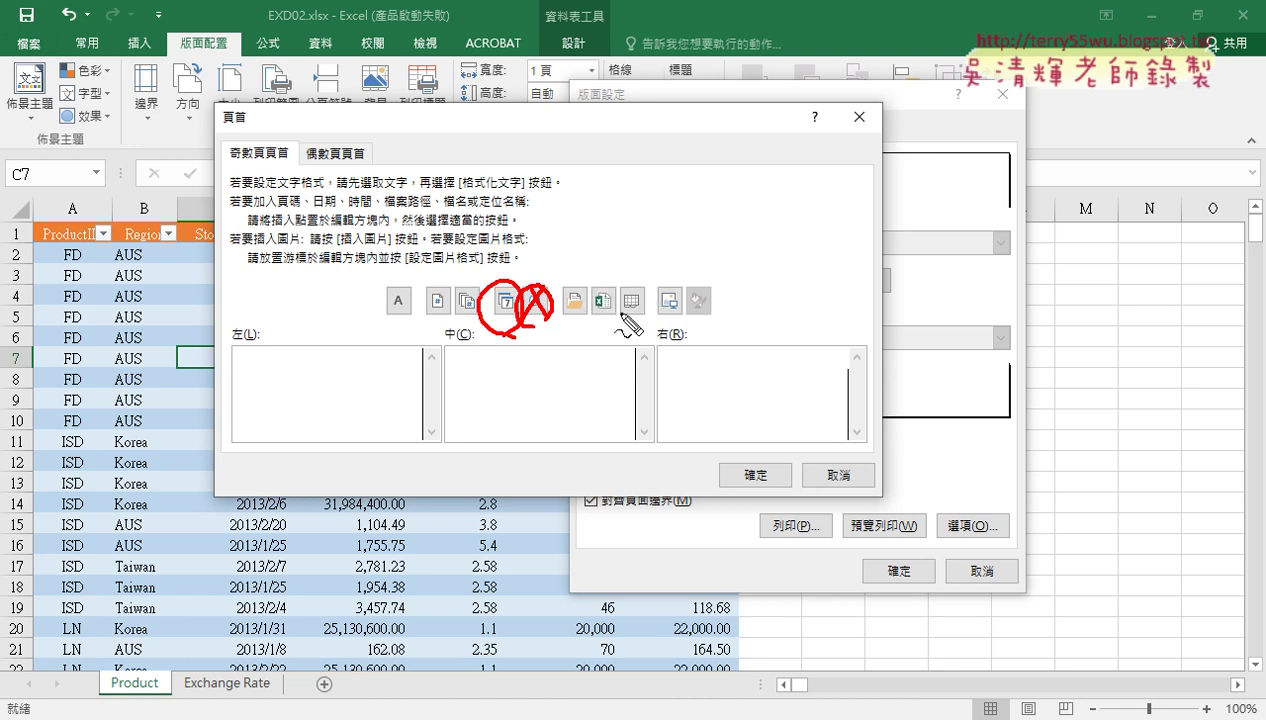
pyautogui.press('Escape')
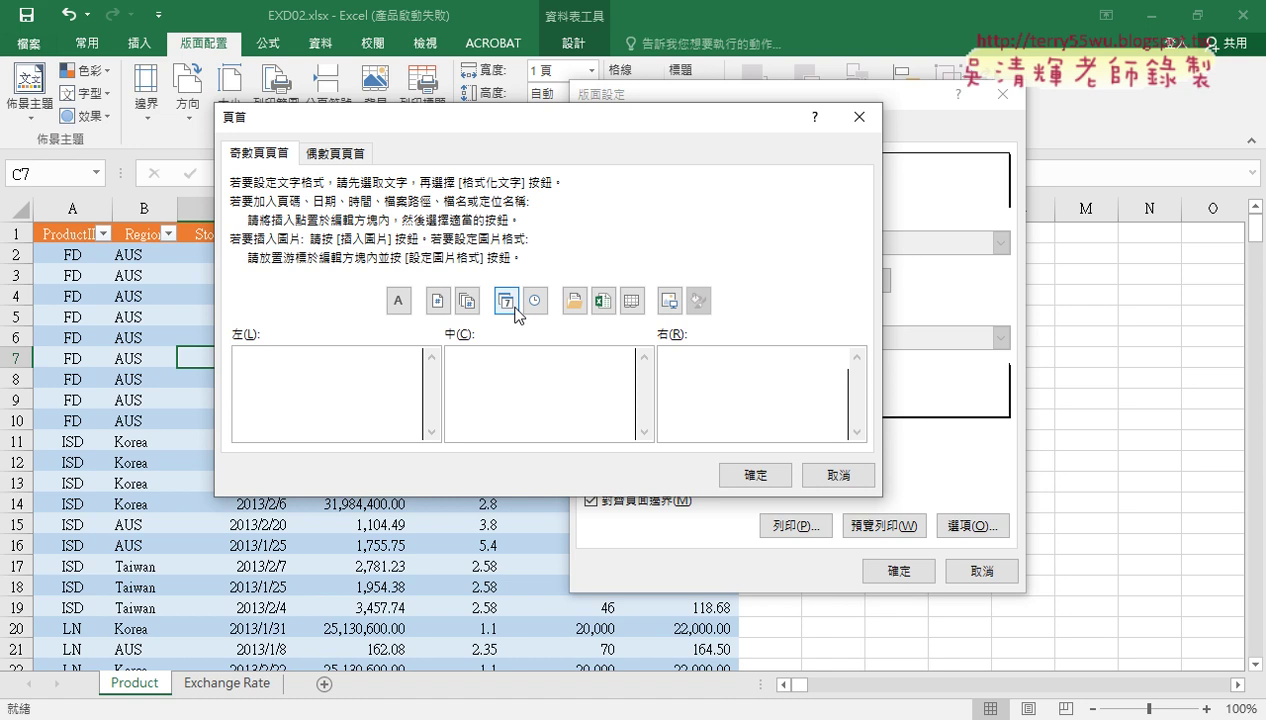
pyautogui.click(514, 306)
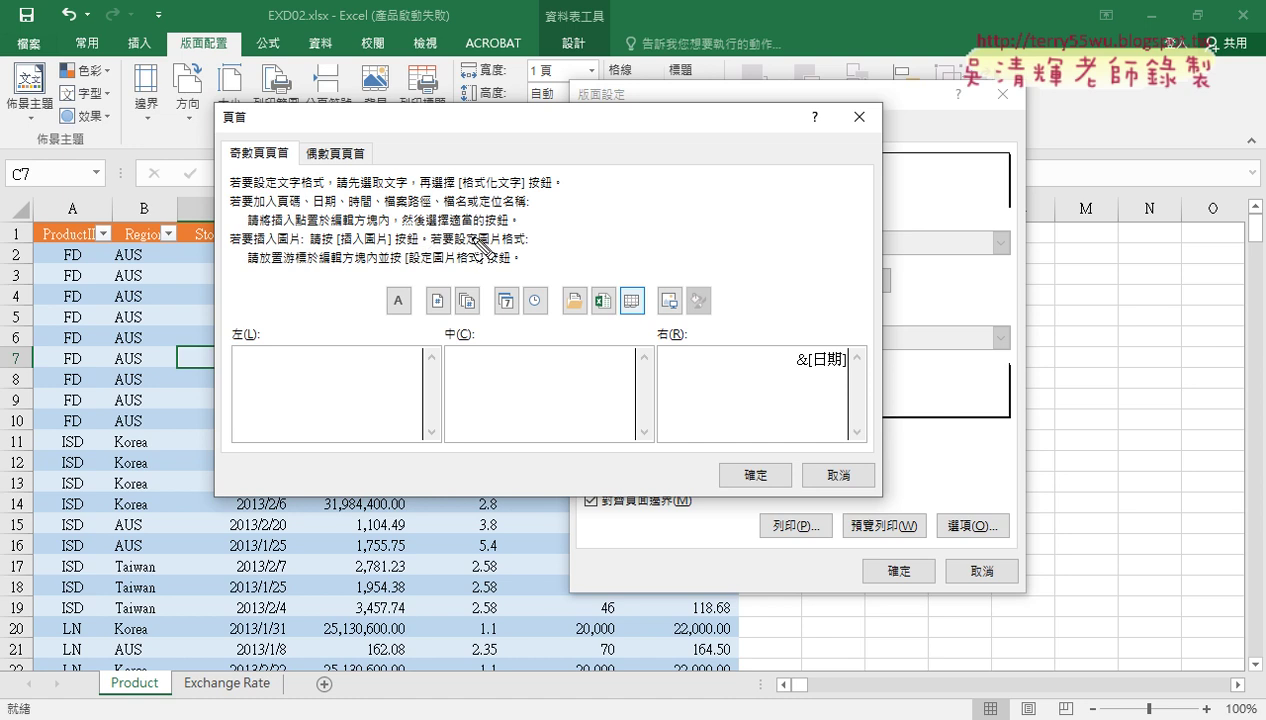
pyautogui.moveTo(640, 290); pyautogui.dragTo(641, 320)
pyautogui.click(633, 303)
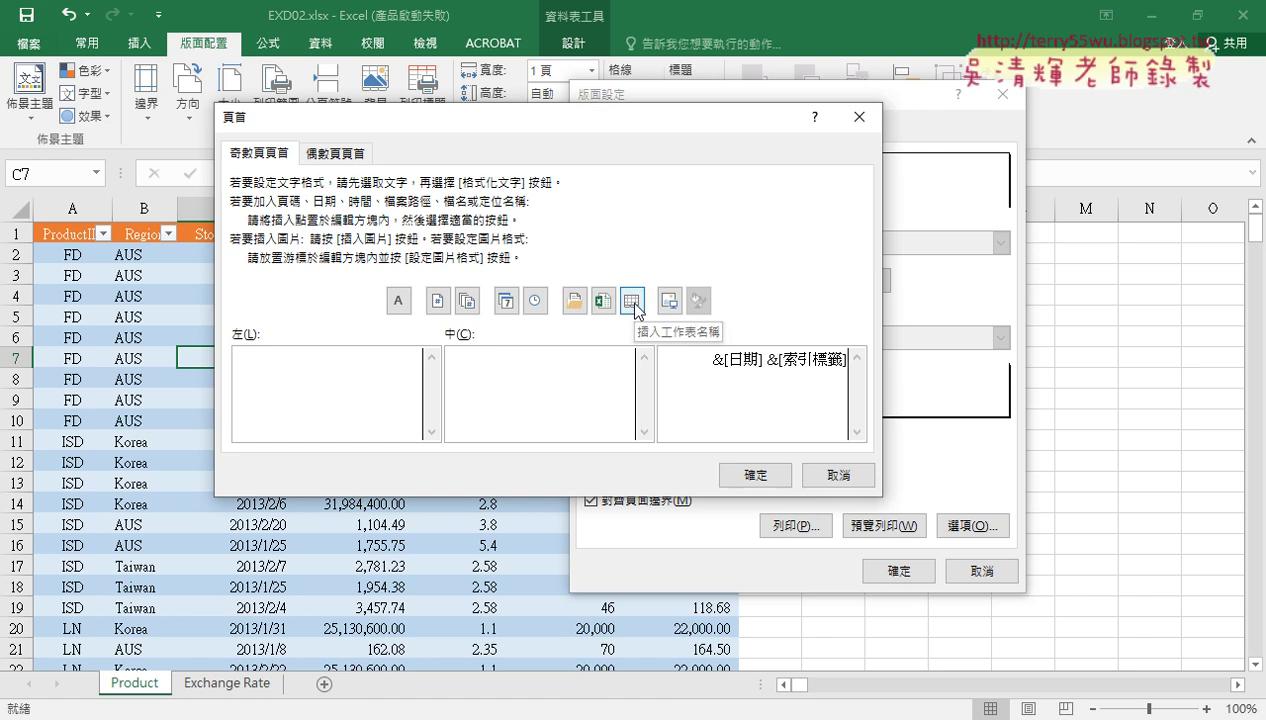
pyautogui.click(763, 360)
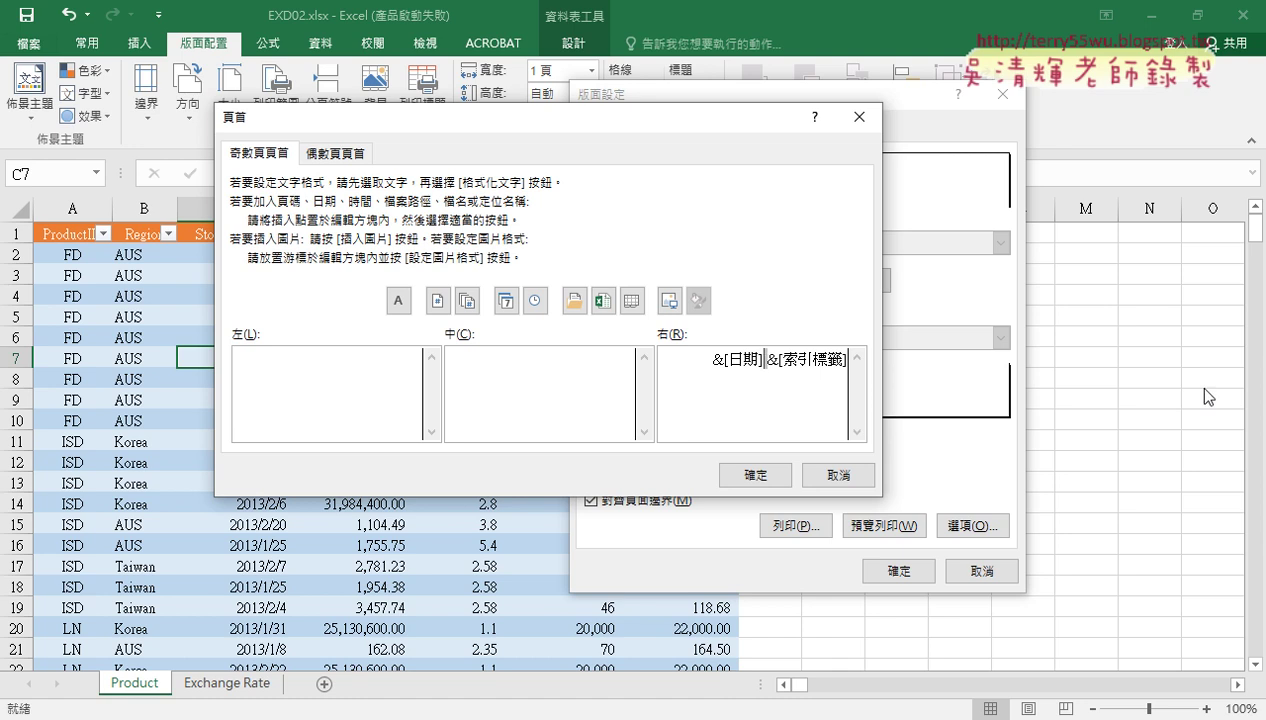
pyautogui.press('BackSpace')
# Copy &[日期] &[索引標籤] from the odd header's right section into the even header's left section
pyautogui.moveTo(692, 362); pyautogui.dragTo(994, 365)
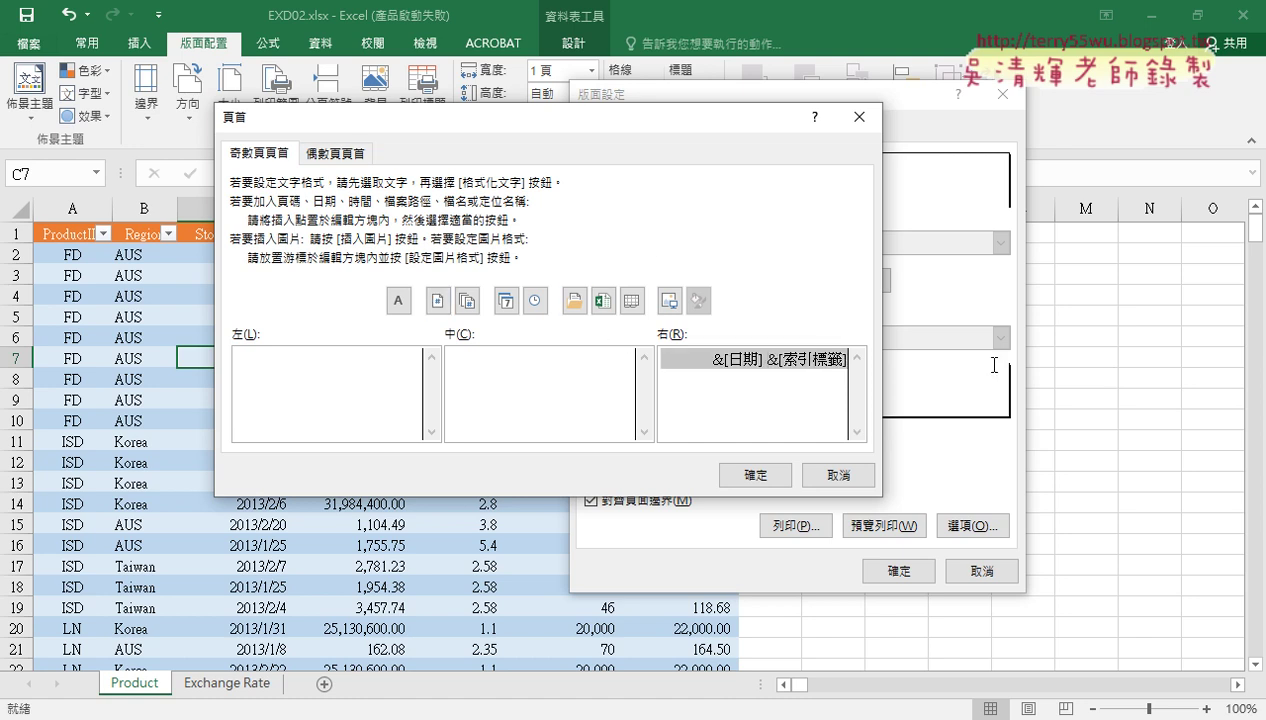
pyautogui.rightClick(784, 361)
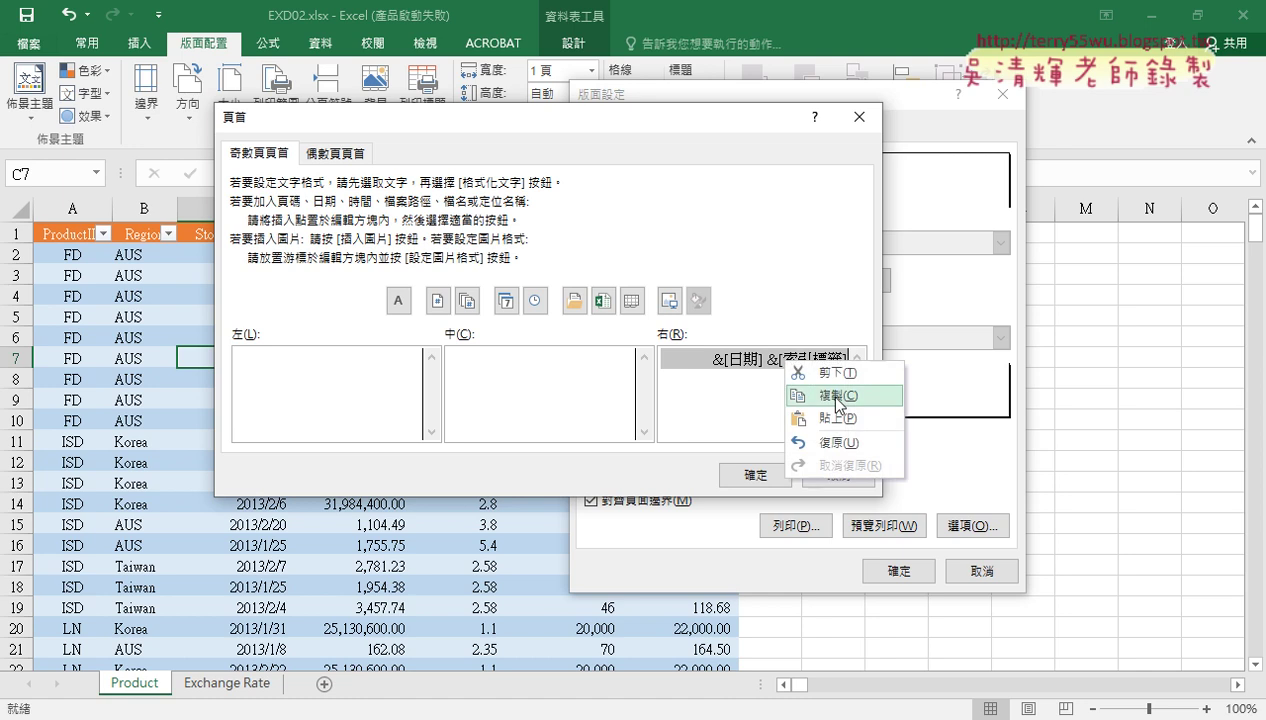
pyautogui.click(838, 398)
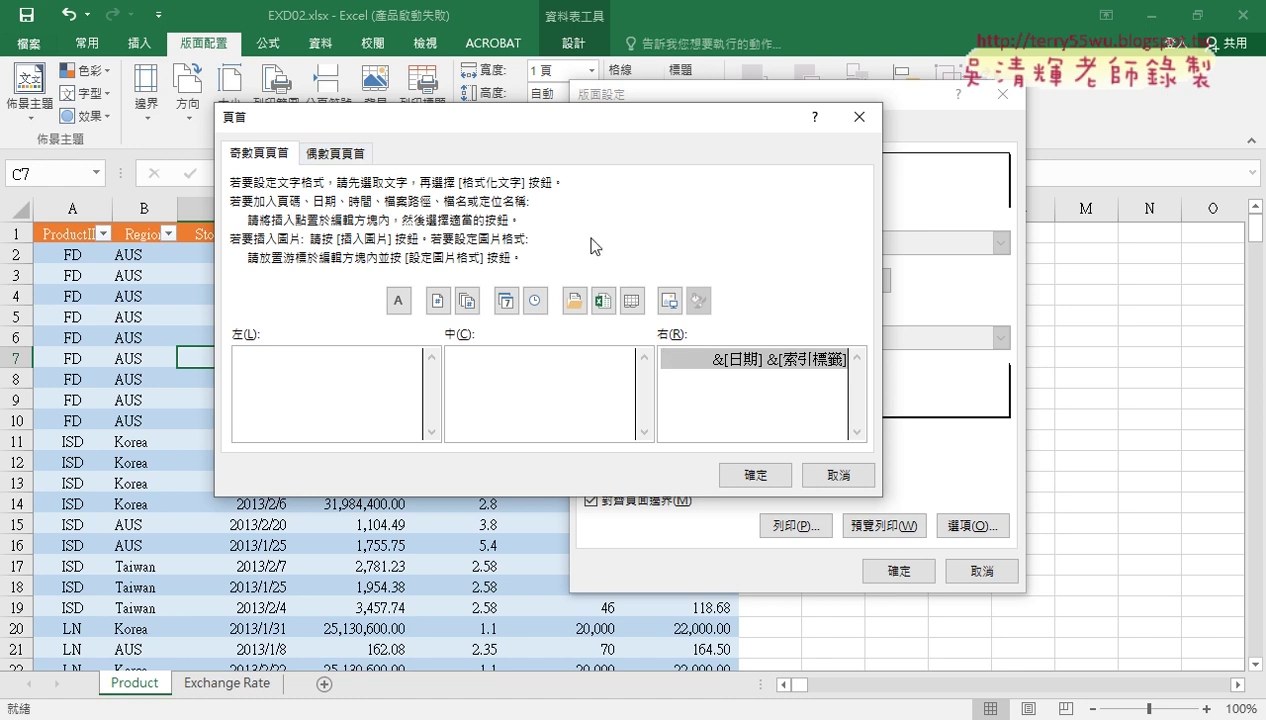
pyautogui.click(335, 153)
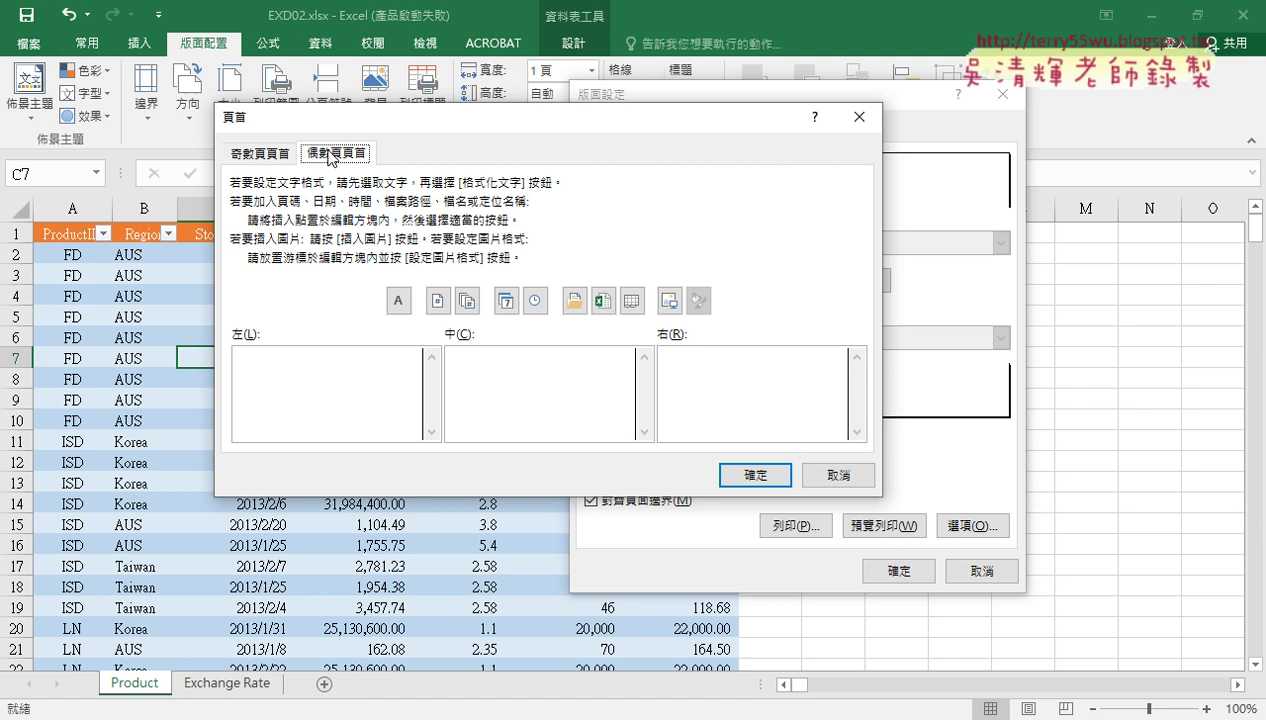
pyautogui.click(321, 379)
pyautogui.hotkey('ctrl', 'v')
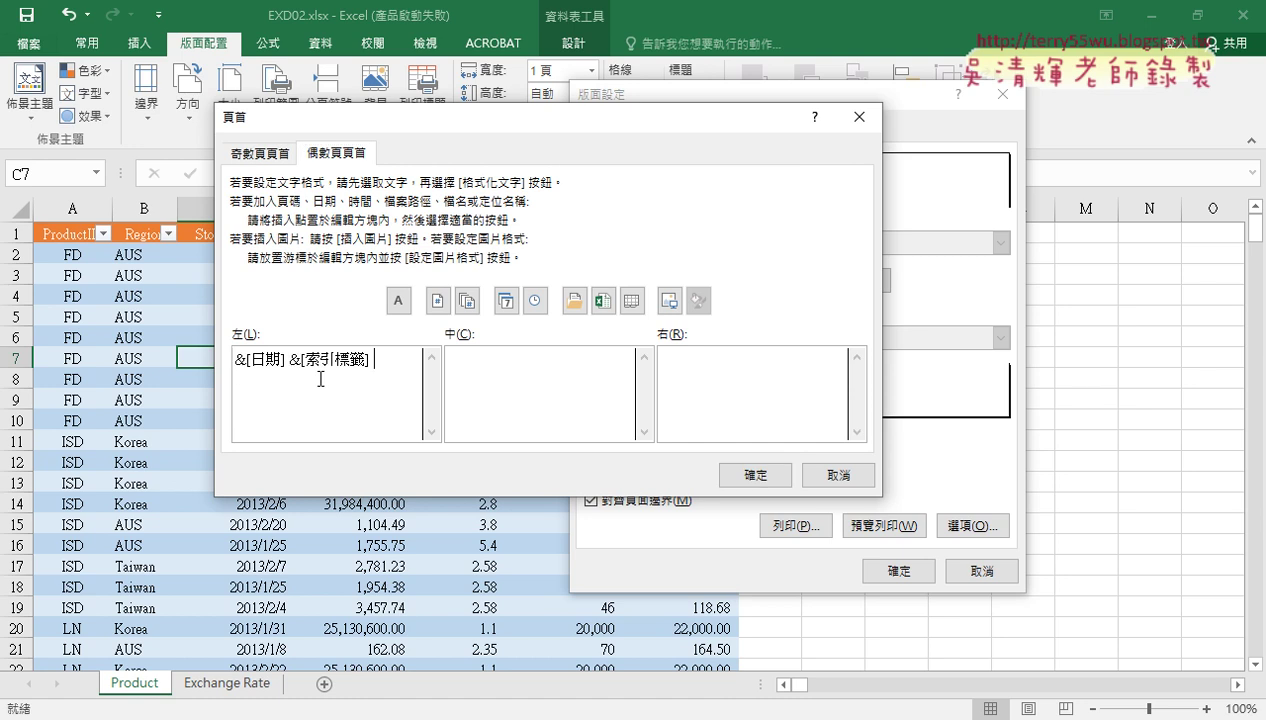
pyautogui.press('BackSpace')
# Recheck the odd and even headers, apply the 2020/5/28 Product header, and open the footer editor
pyautogui.click(262, 154)
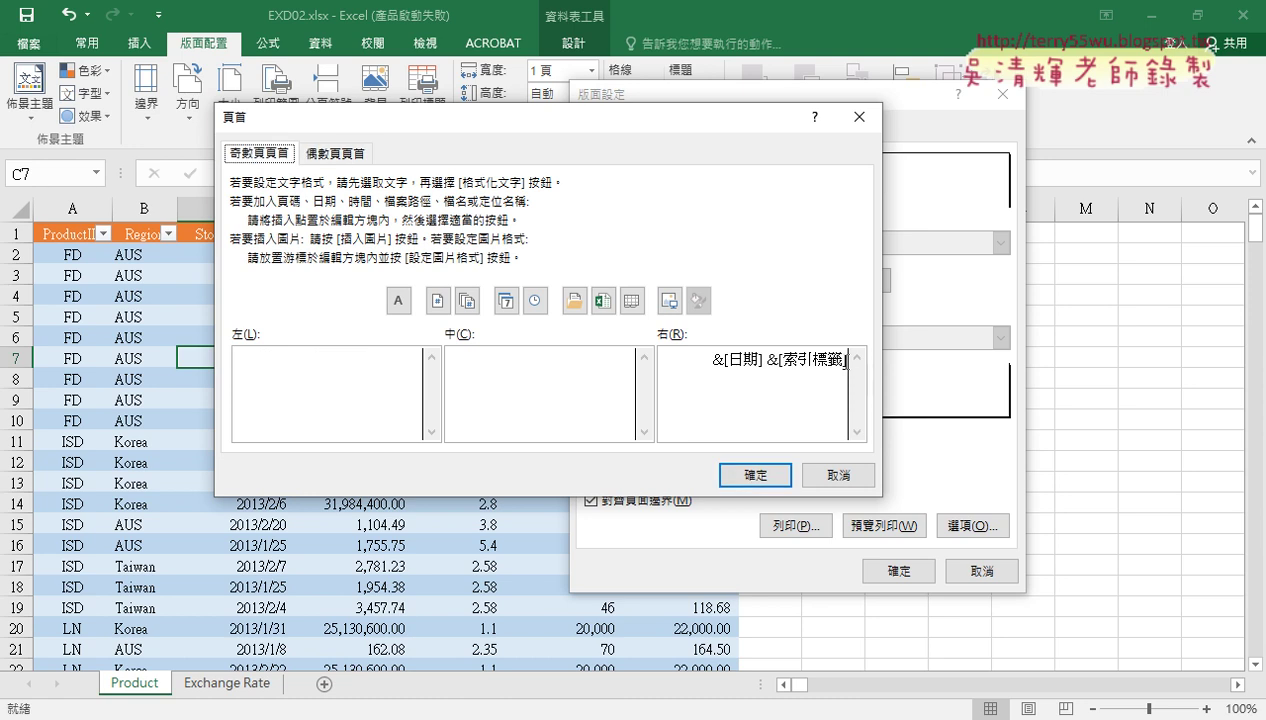
pyautogui.click(845, 360)
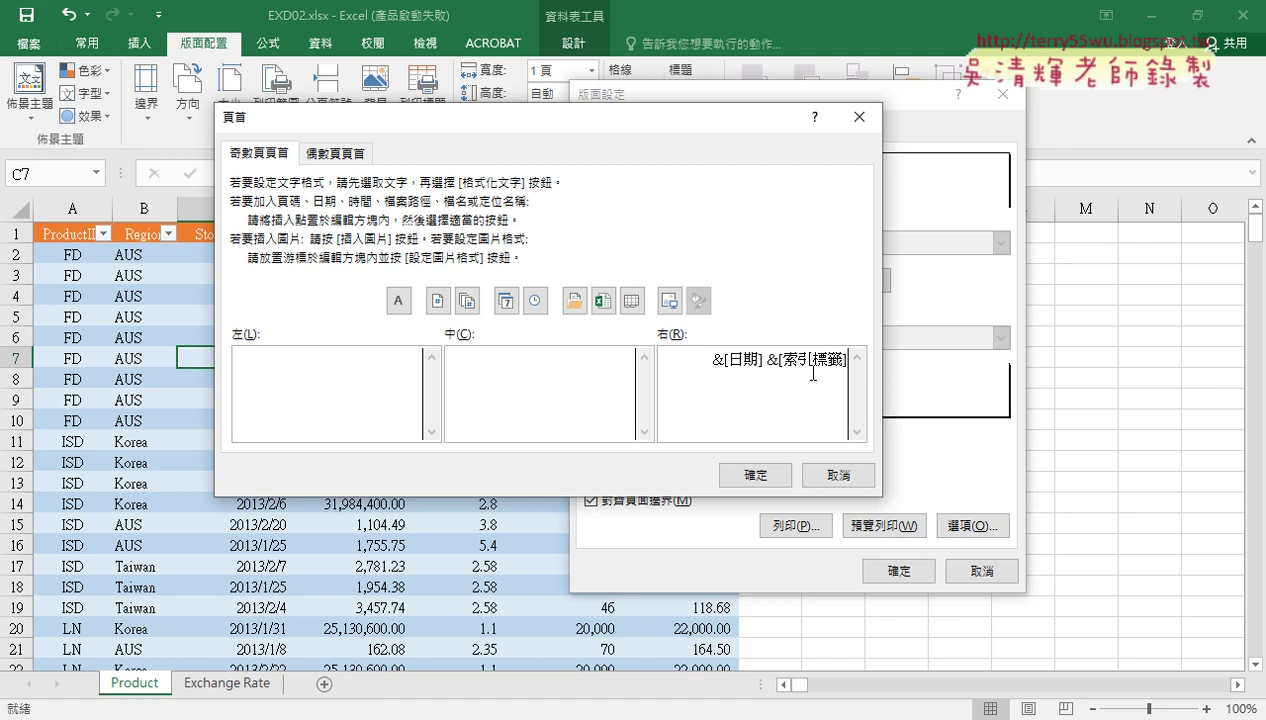
pyautogui.moveTo(663, 358); pyautogui.dragTo(922, 363)
pyautogui.click(336, 153)
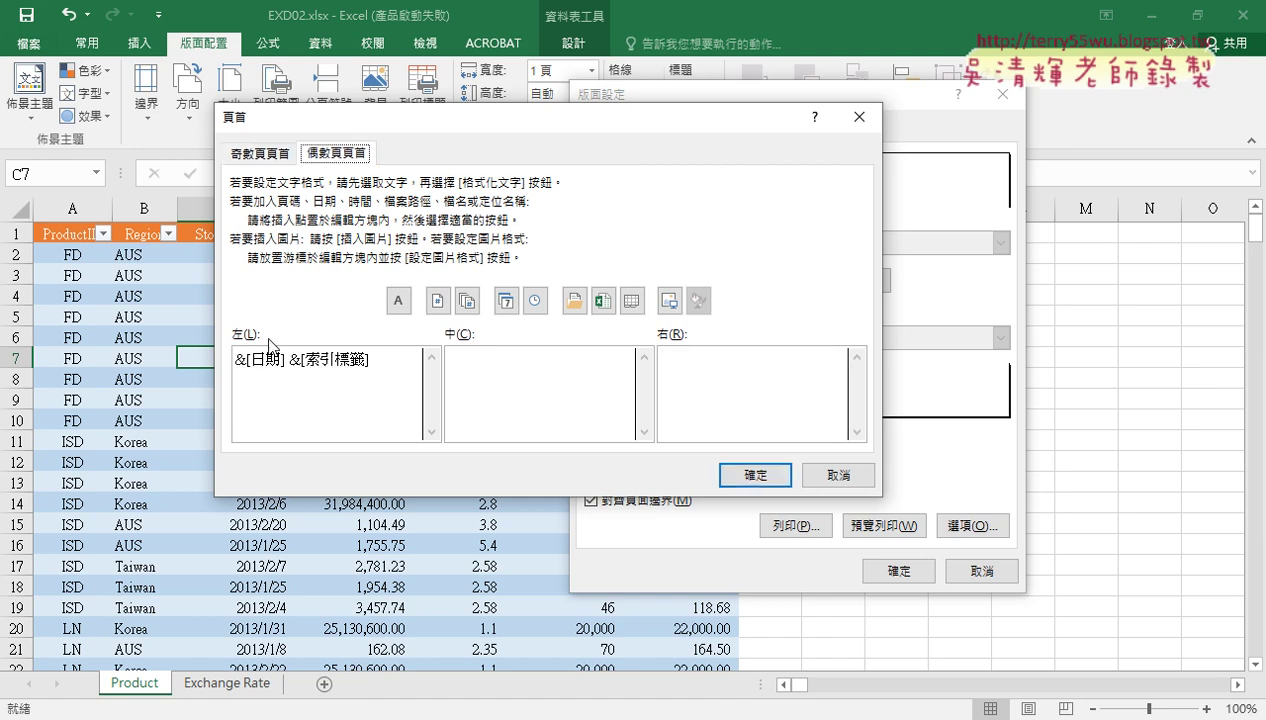
pyautogui.click(754, 475)
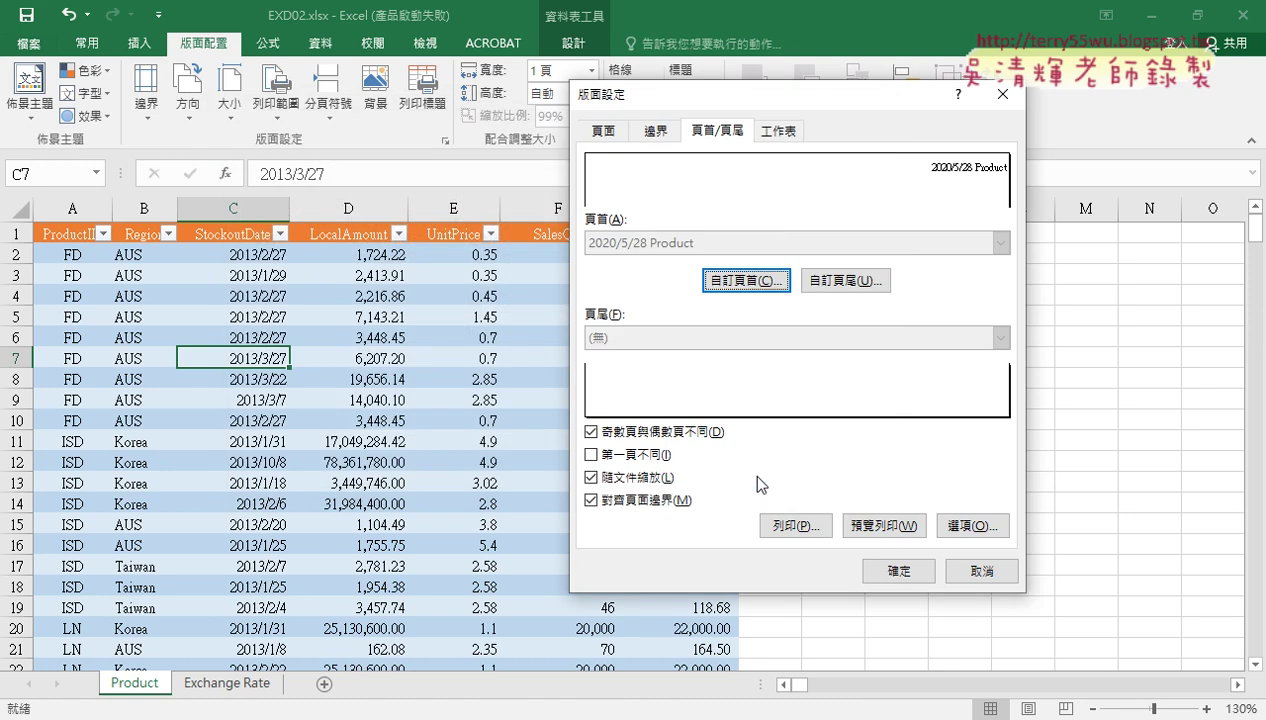
pyautogui.click(849, 284)
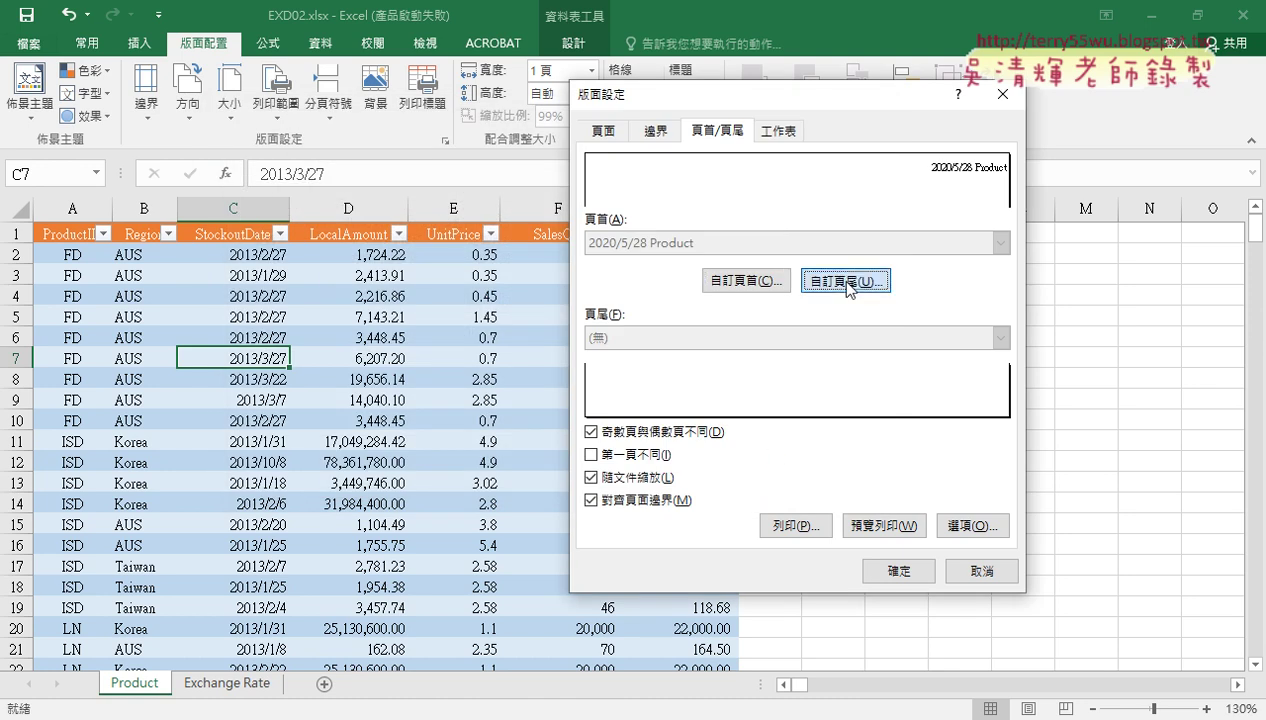
pyautogui.click(320, 155)
# Insert a centered page number in both the odd and even page footers and confirm
pyautogui.click(265, 155)
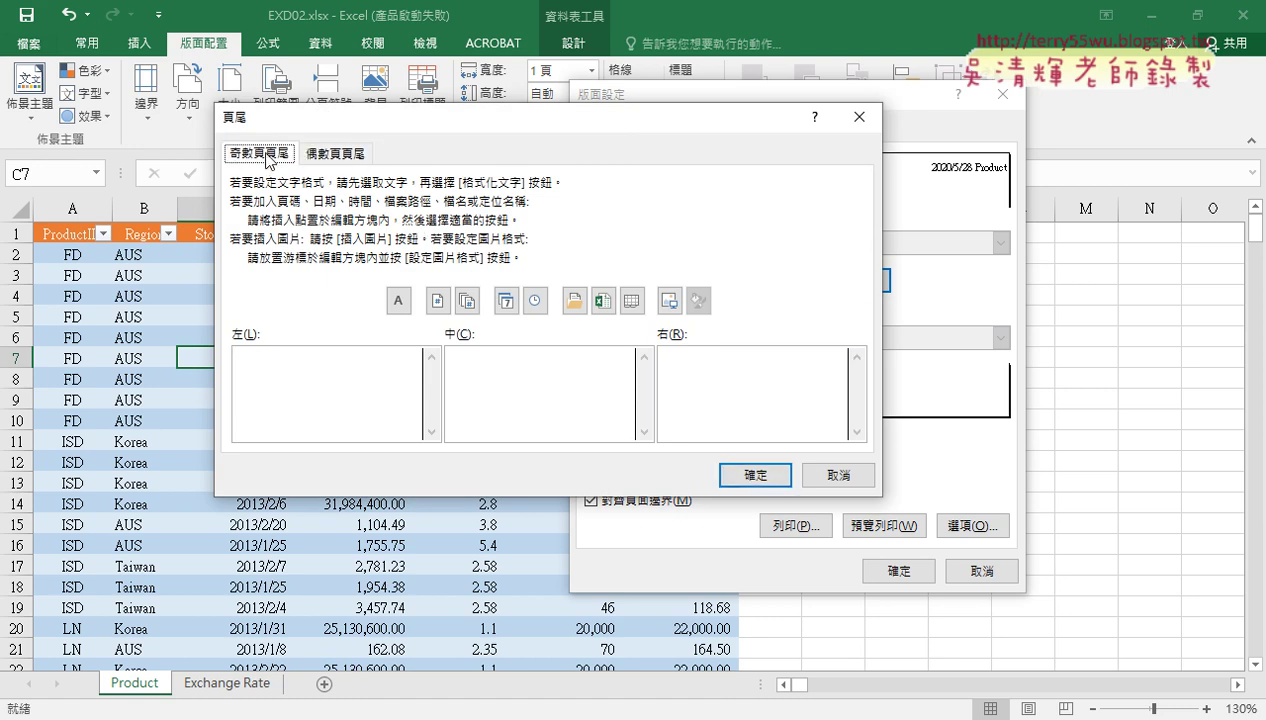
pyautogui.click(326, 157)
pyautogui.click(272, 157)
pyautogui.click(533, 370)
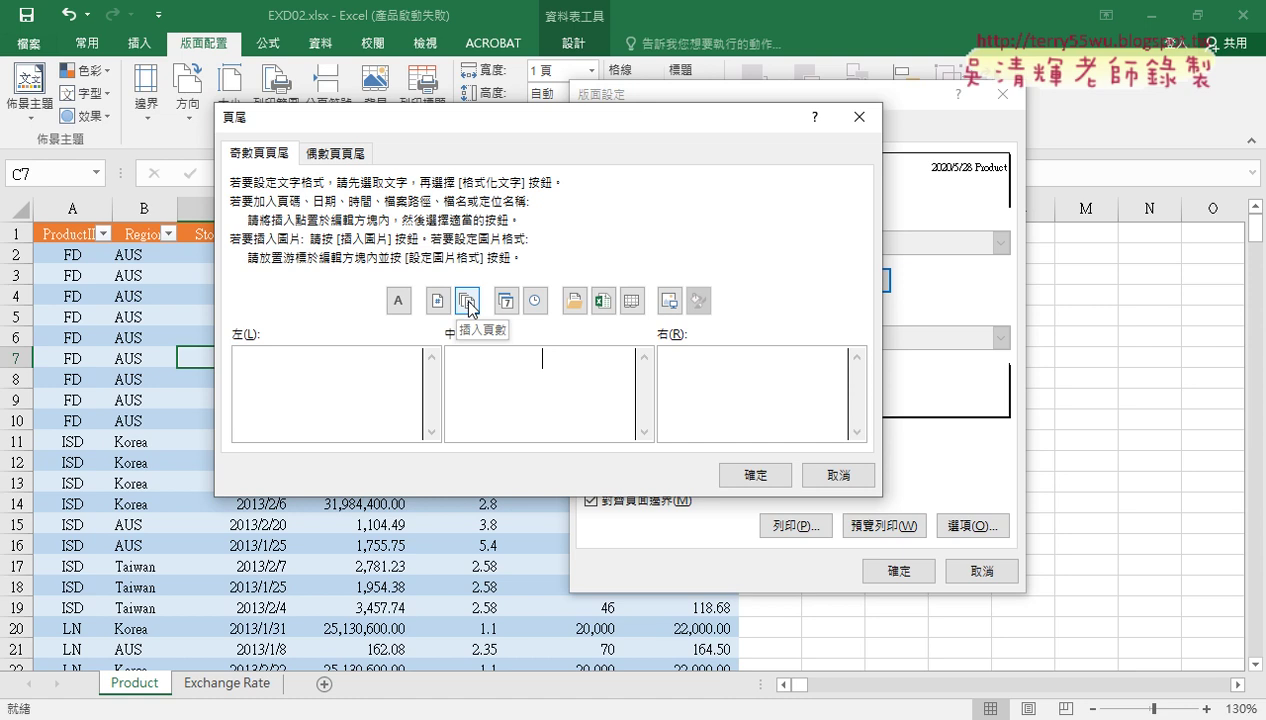
pyautogui.click(436, 305)
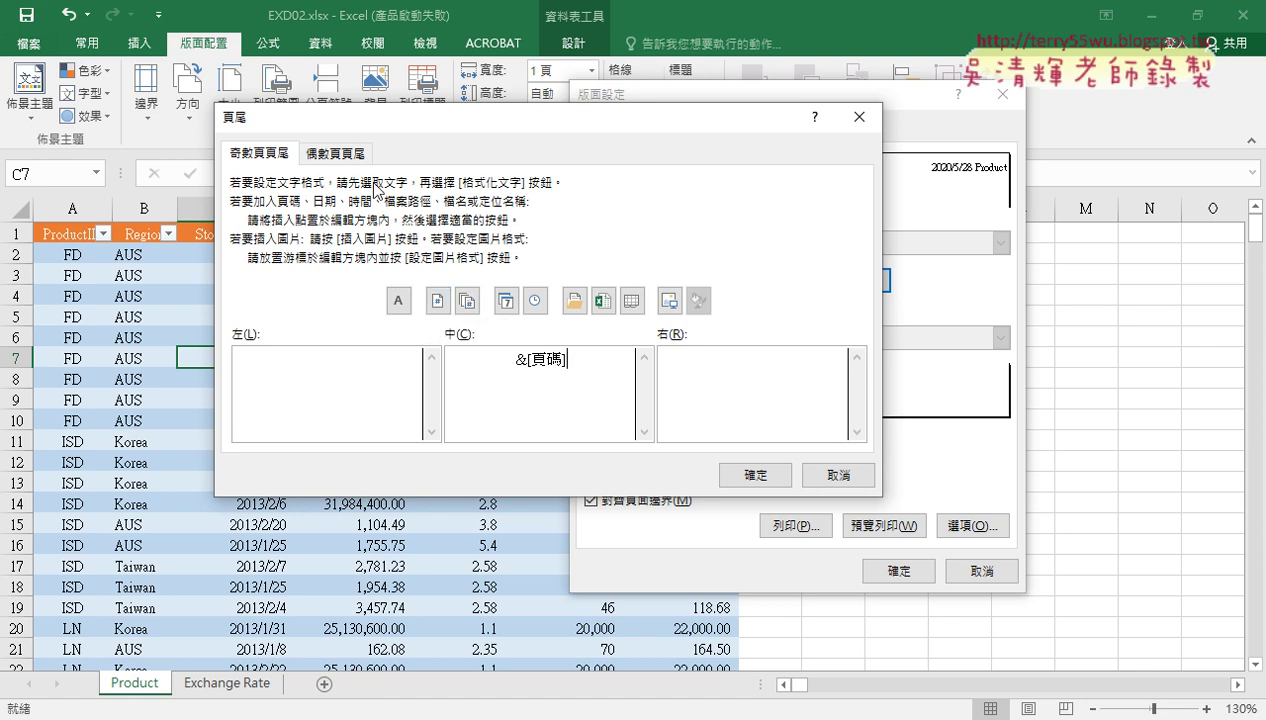
pyautogui.click(357, 156)
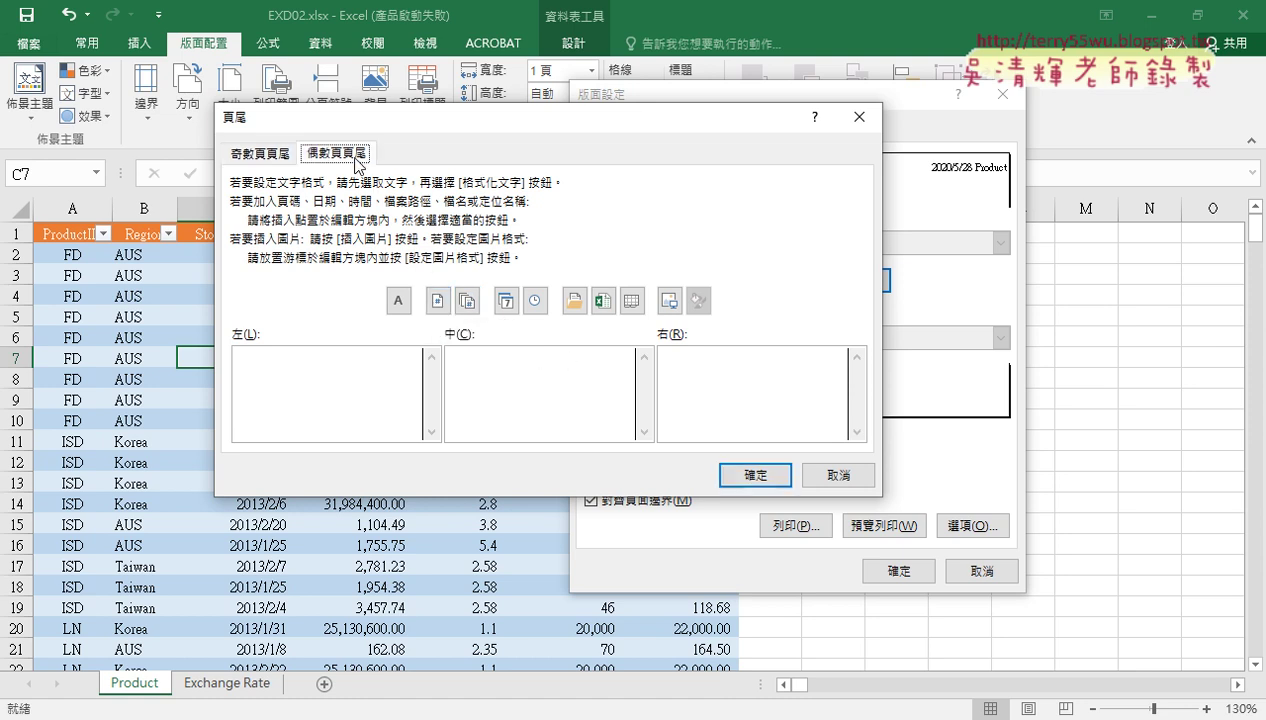
pyautogui.click(438, 301)
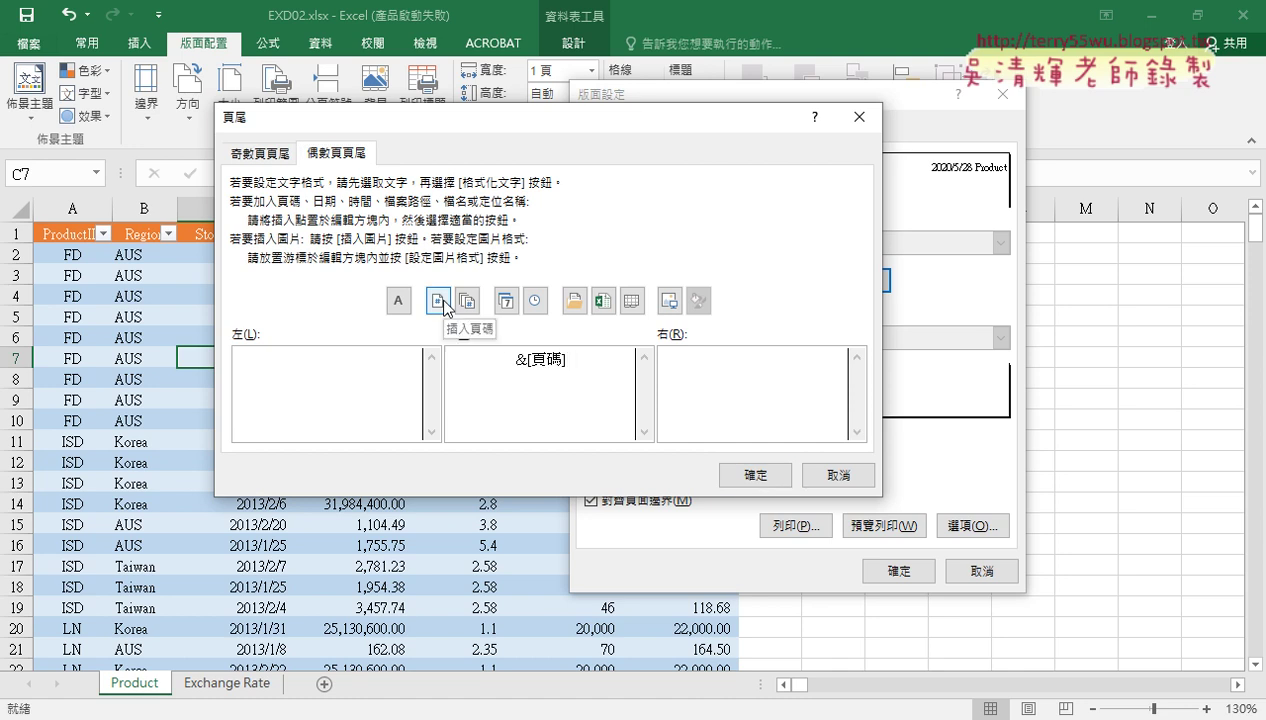
pyautogui.click(754, 476)
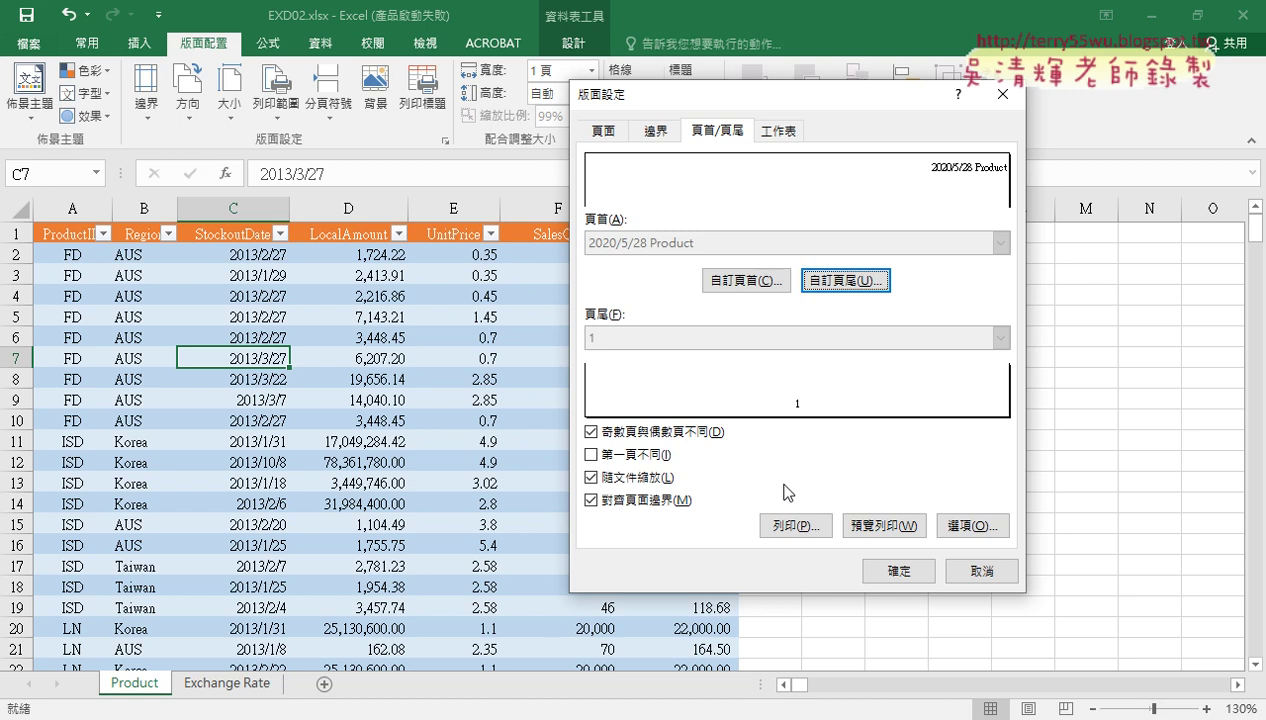
# Open the print preview and page through pages 1 to 3 of the Product sheet
pyautogui.click(883, 527)
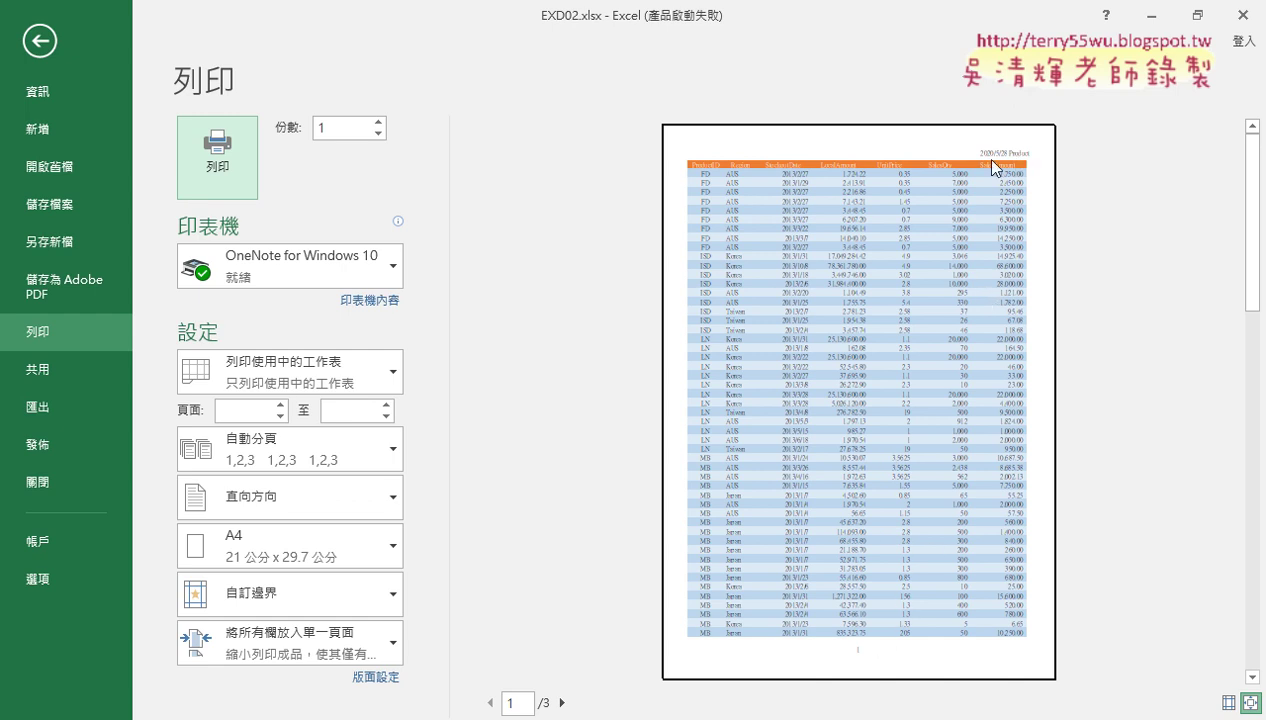
pyautogui.click(562, 703)
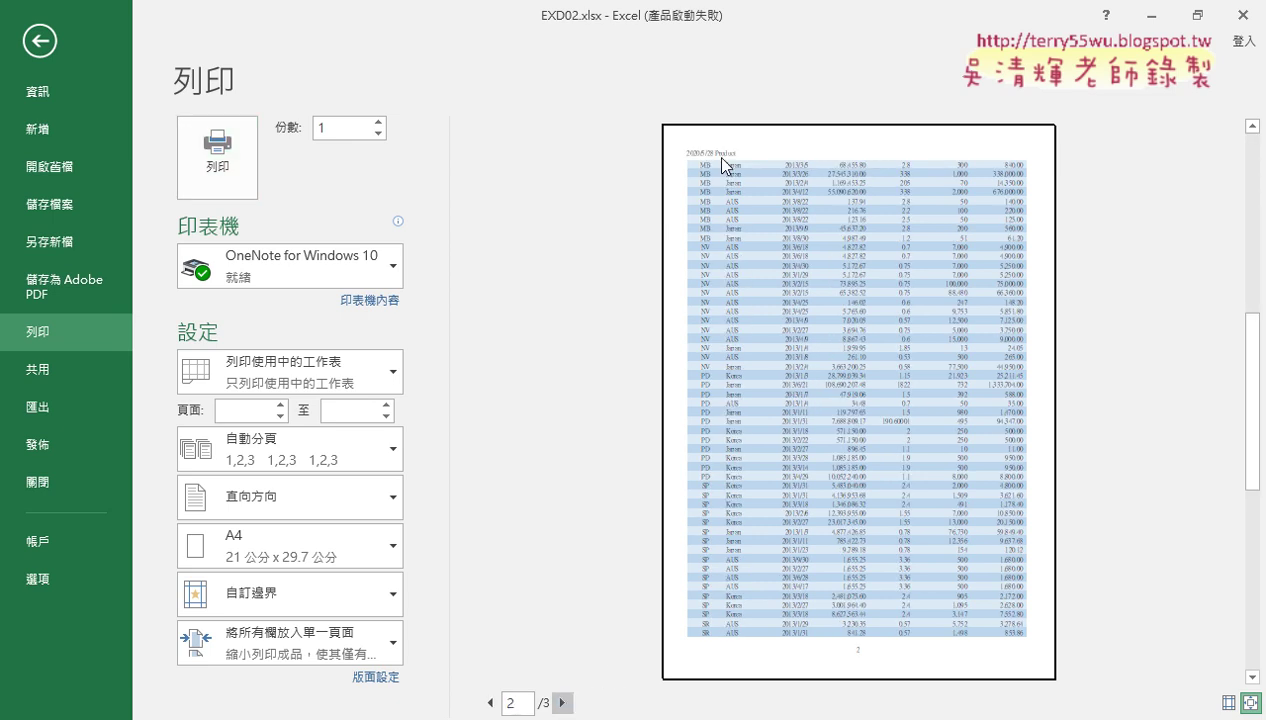
pyautogui.click(562, 703)
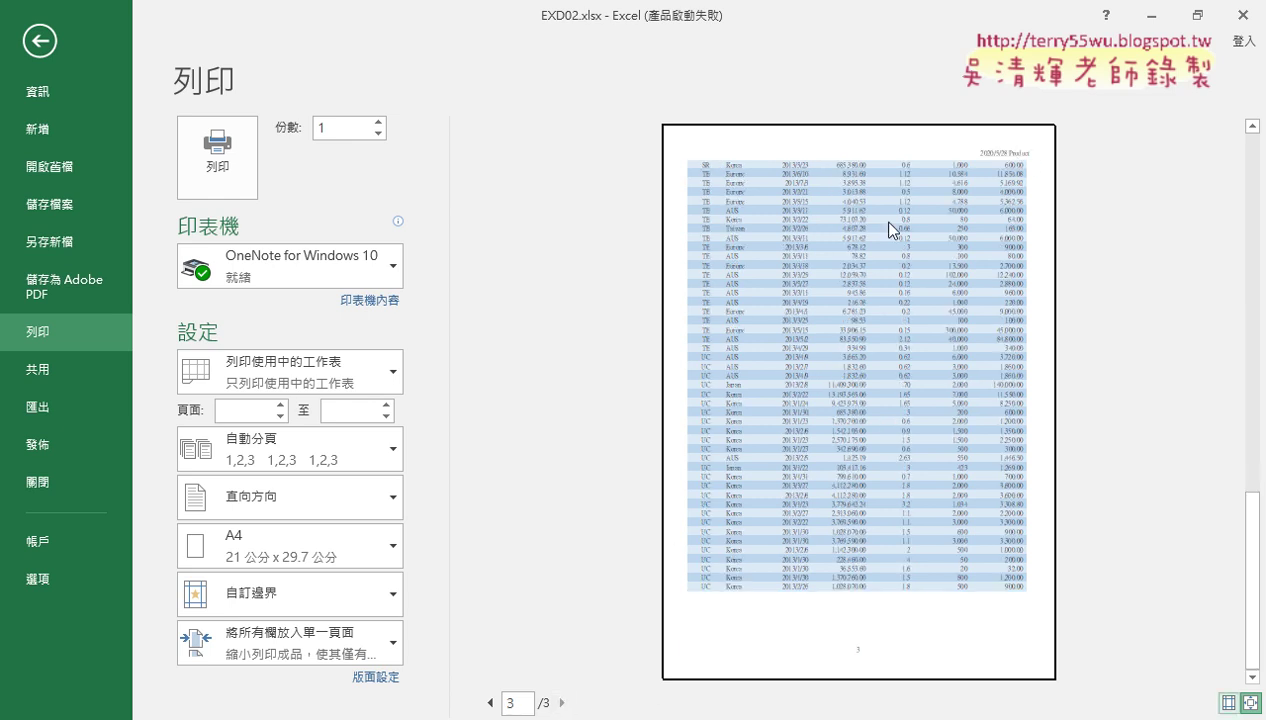
pyautogui.click(490, 703)
pyautogui.click(490, 703)
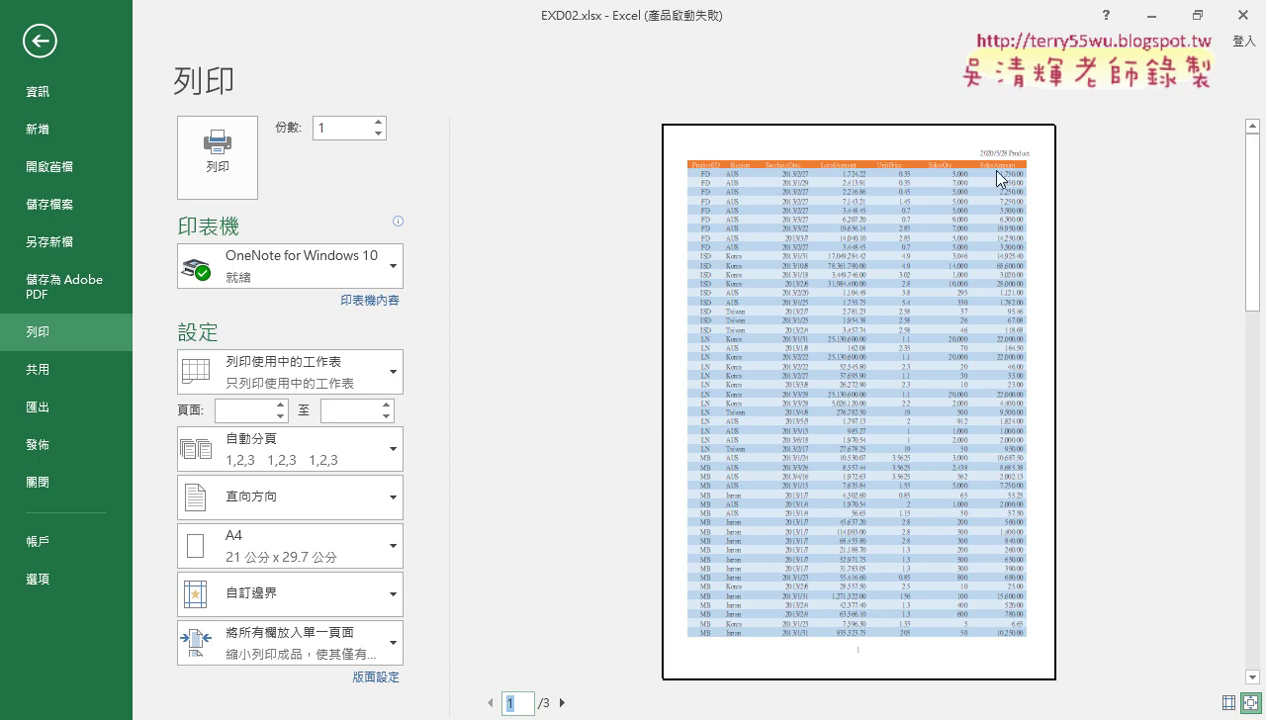
pyautogui.click(562, 703)
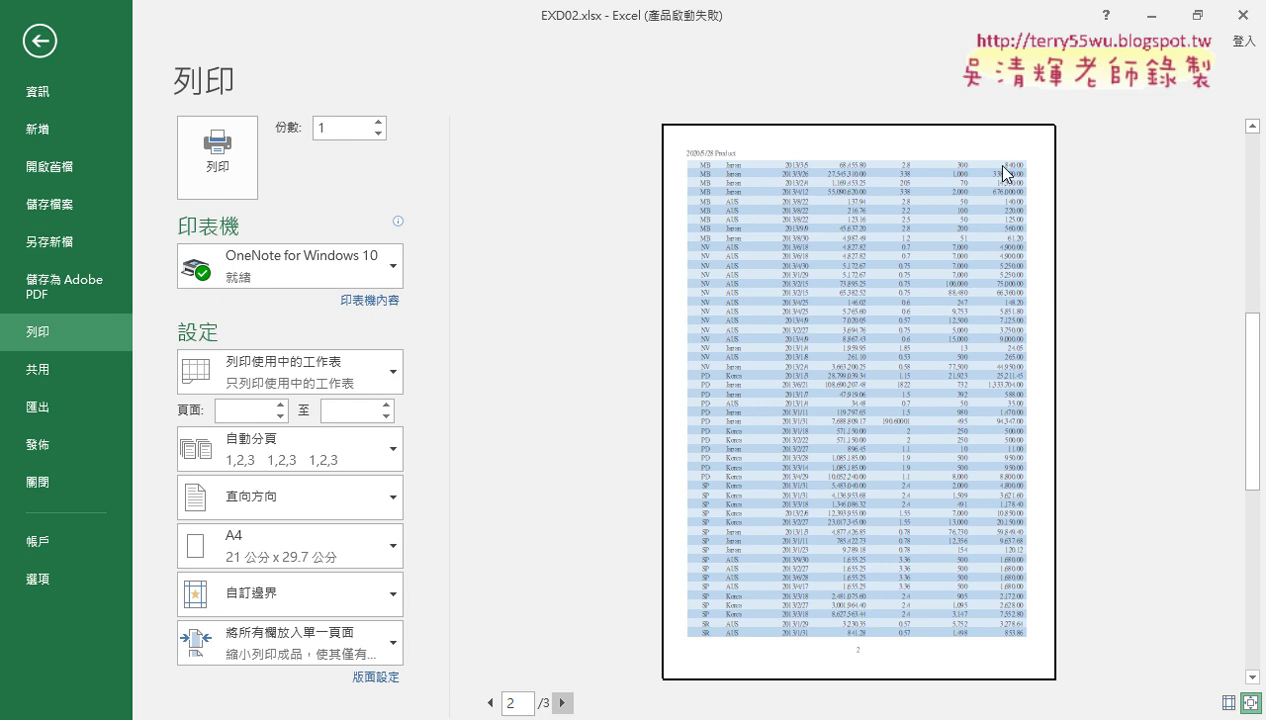
# Inspect Page Setup's Sheet tab, cancel without changes, and return to the worksheet
pyautogui.click(375, 680)
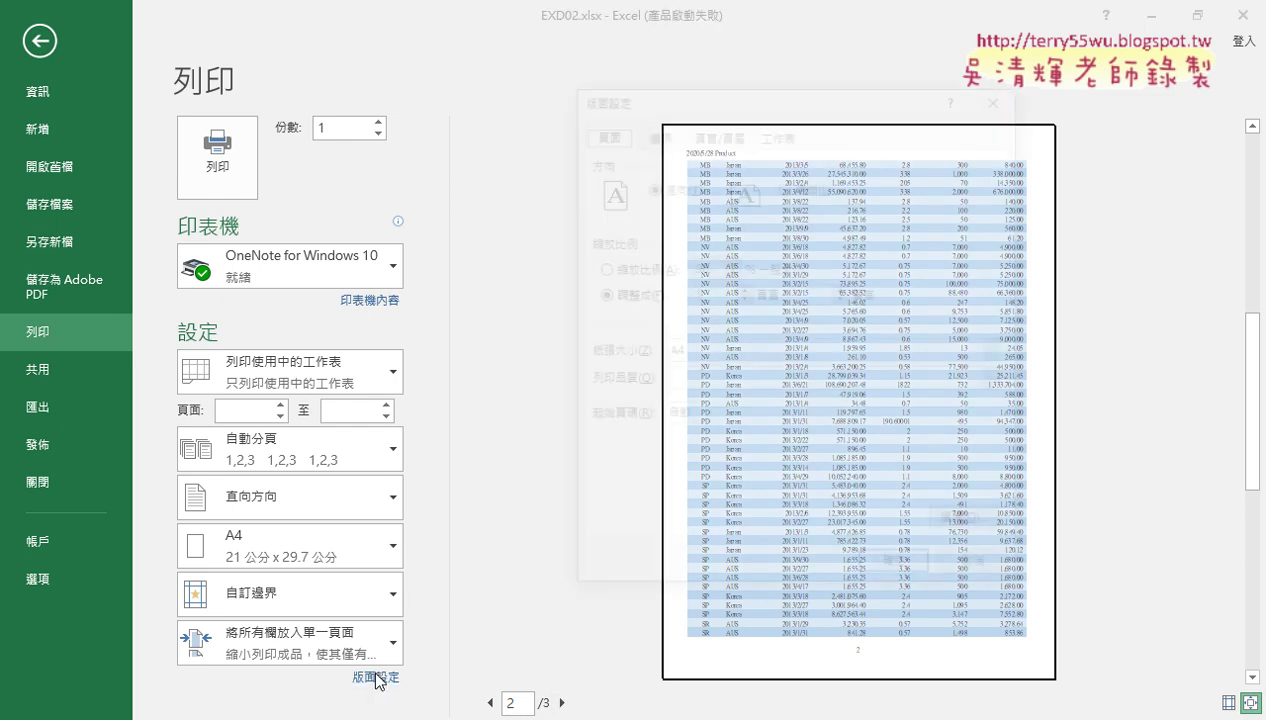
pyautogui.moveTo(789, 104); pyautogui.dragTo(550, 93)
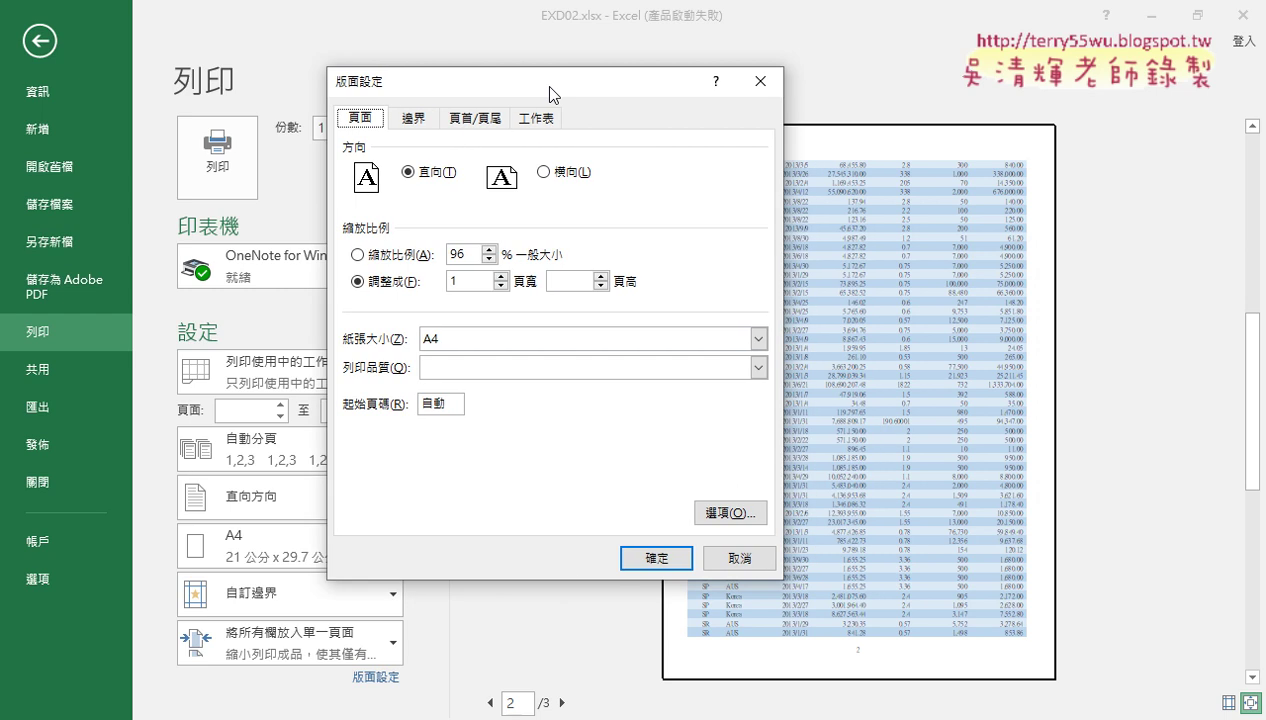
pyautogui.click(535, 119)
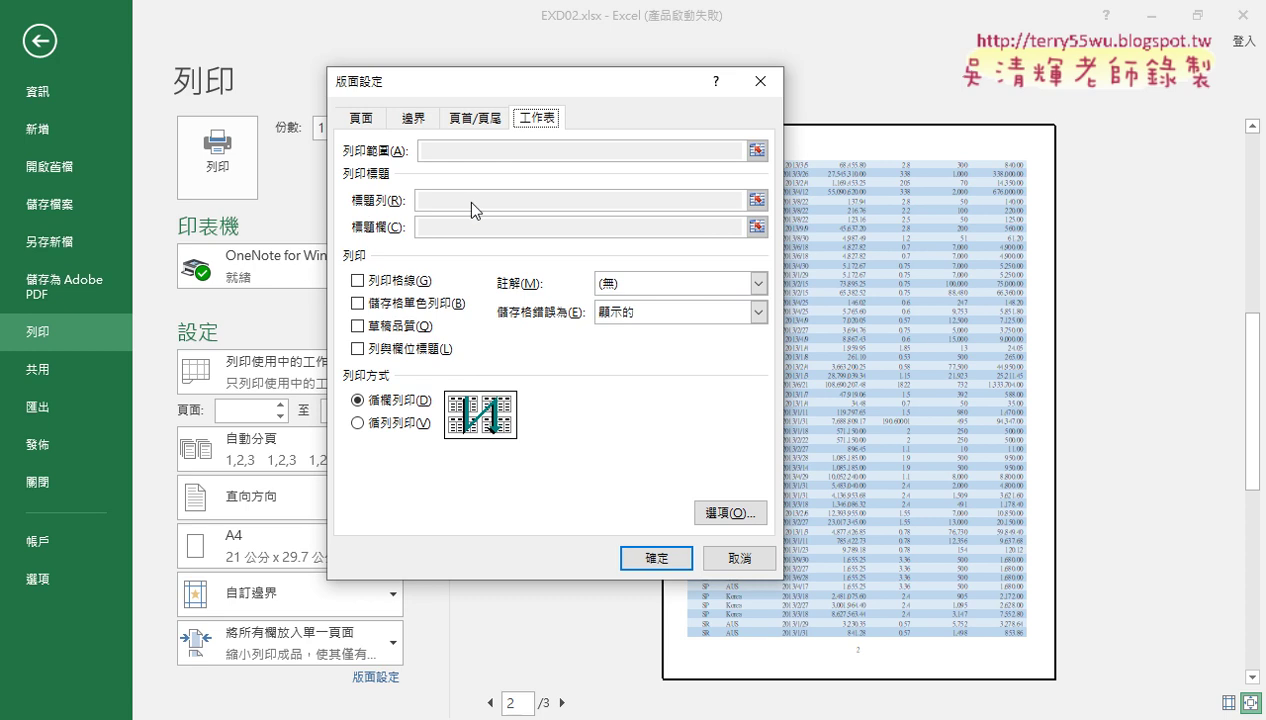
pyautogui.click(738, 557)
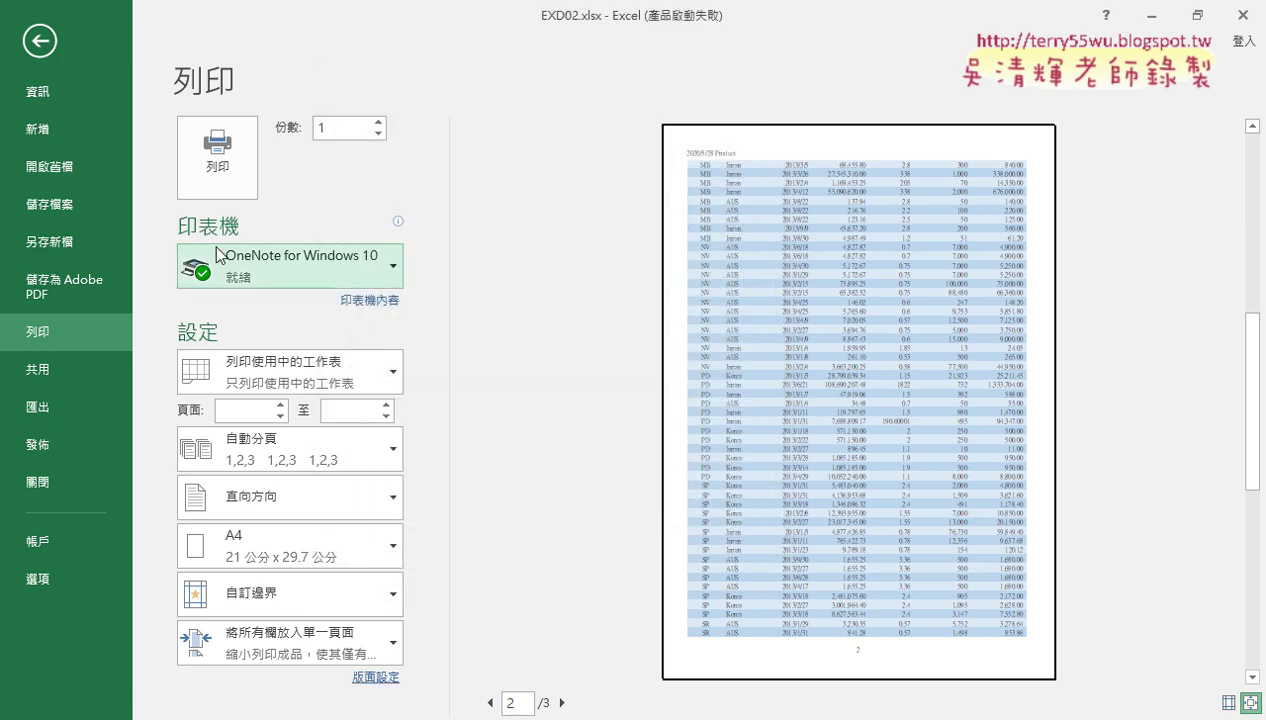
pyautogui.click(48, 40)
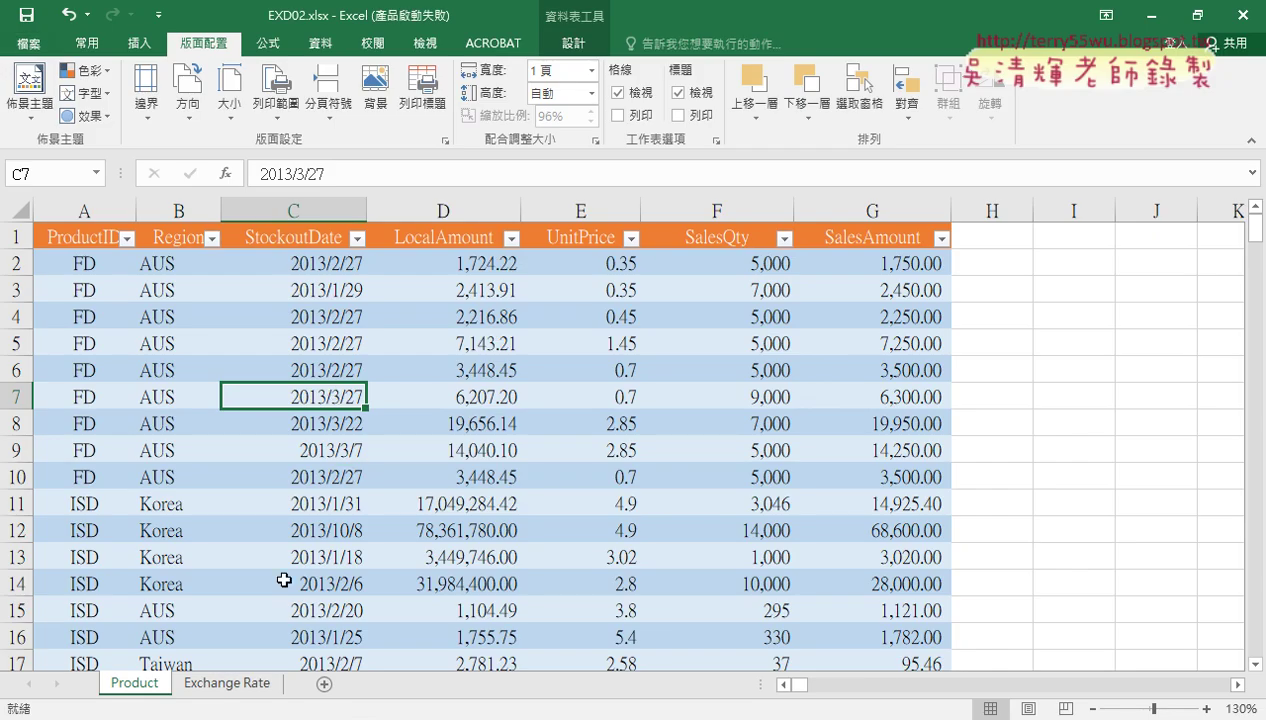
pyautogui.hotkey('alt', 'Tab')
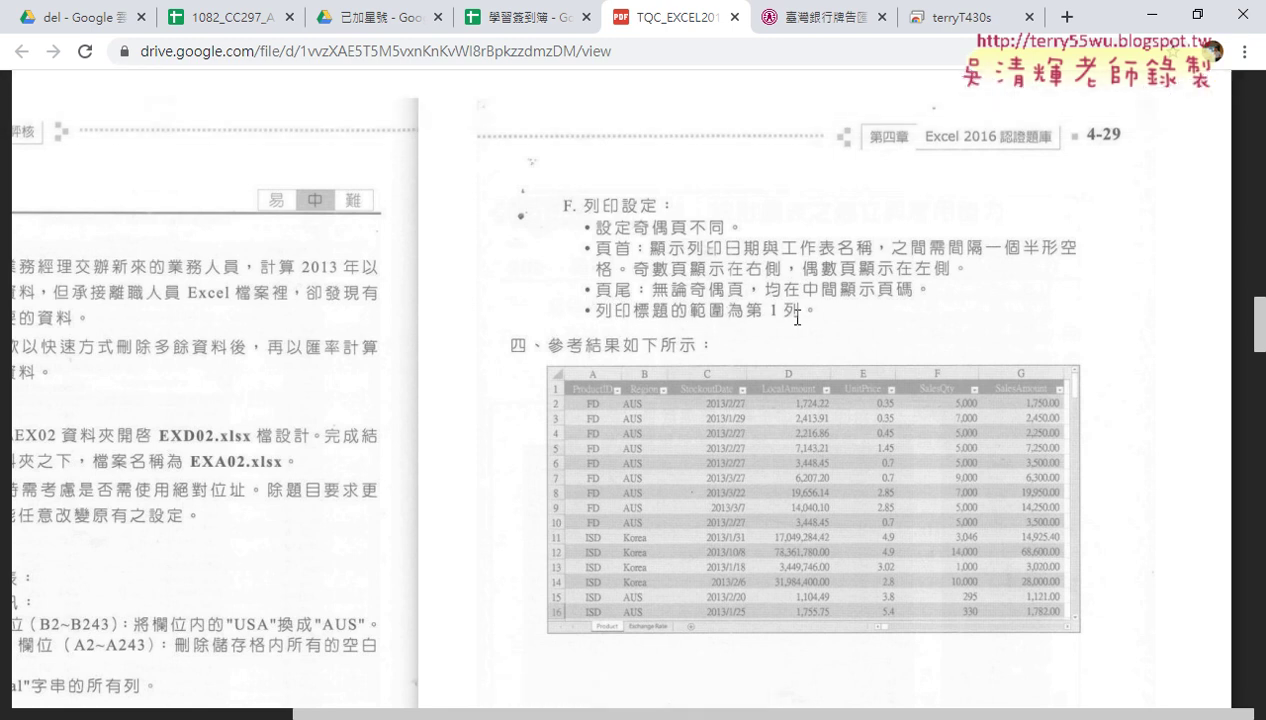
pyautogui.click(1145, 15)
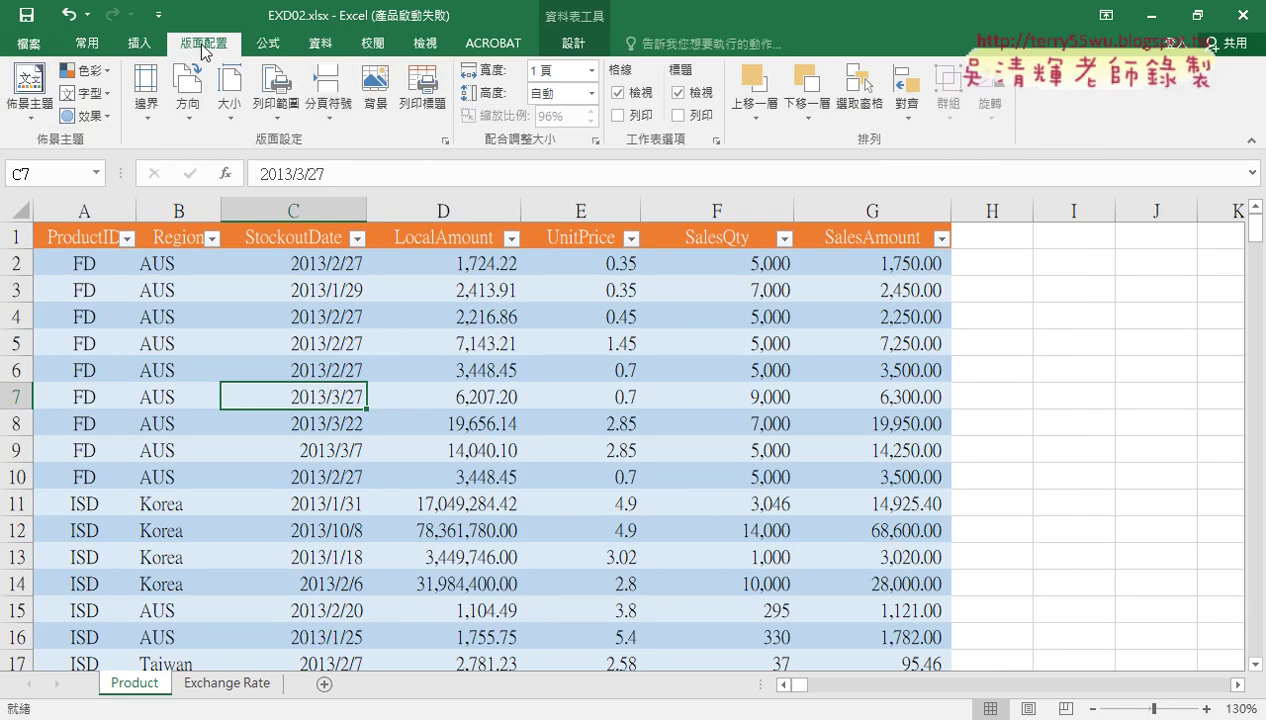
# Set row 1 ($1:$1) as the rows to repeat at top and preview the printout
pyautogui.click(446, 143)
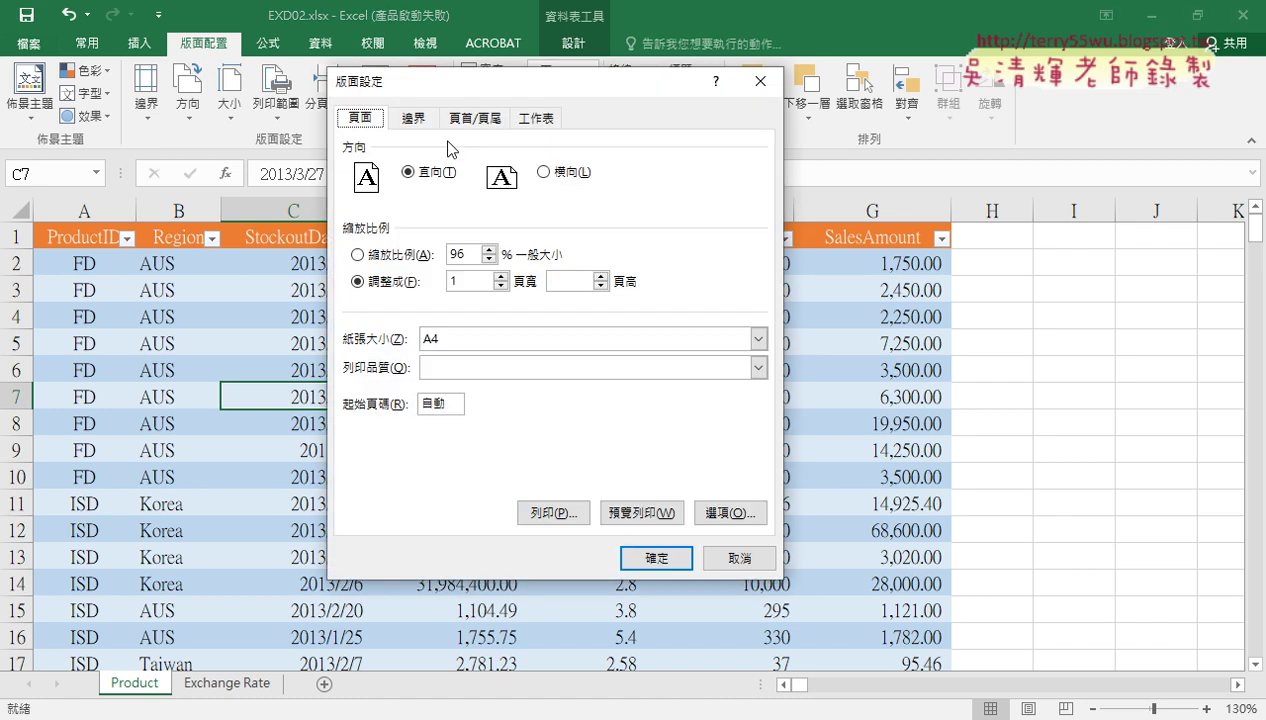
pyautogui.click(538, 119)
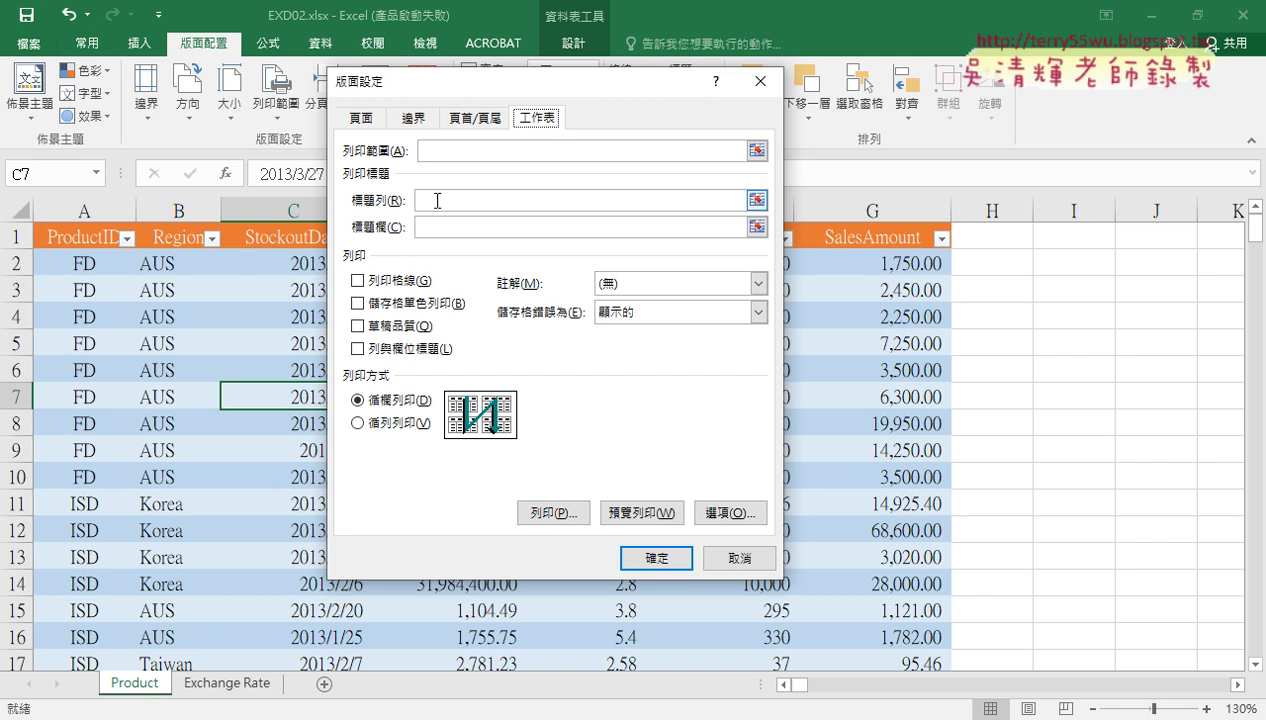
pyautogui.click(437, 200)
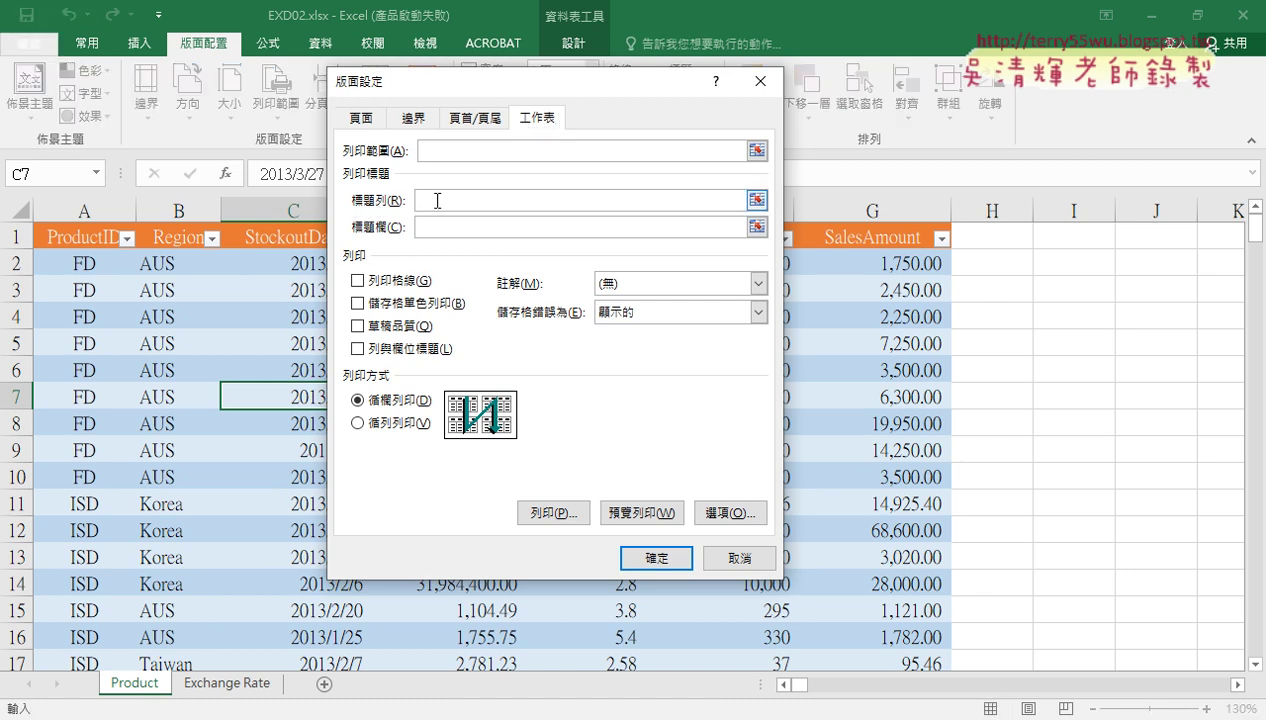
pyautogui.moveTo(600, 82); pyautogui.dragTo(760, 153)
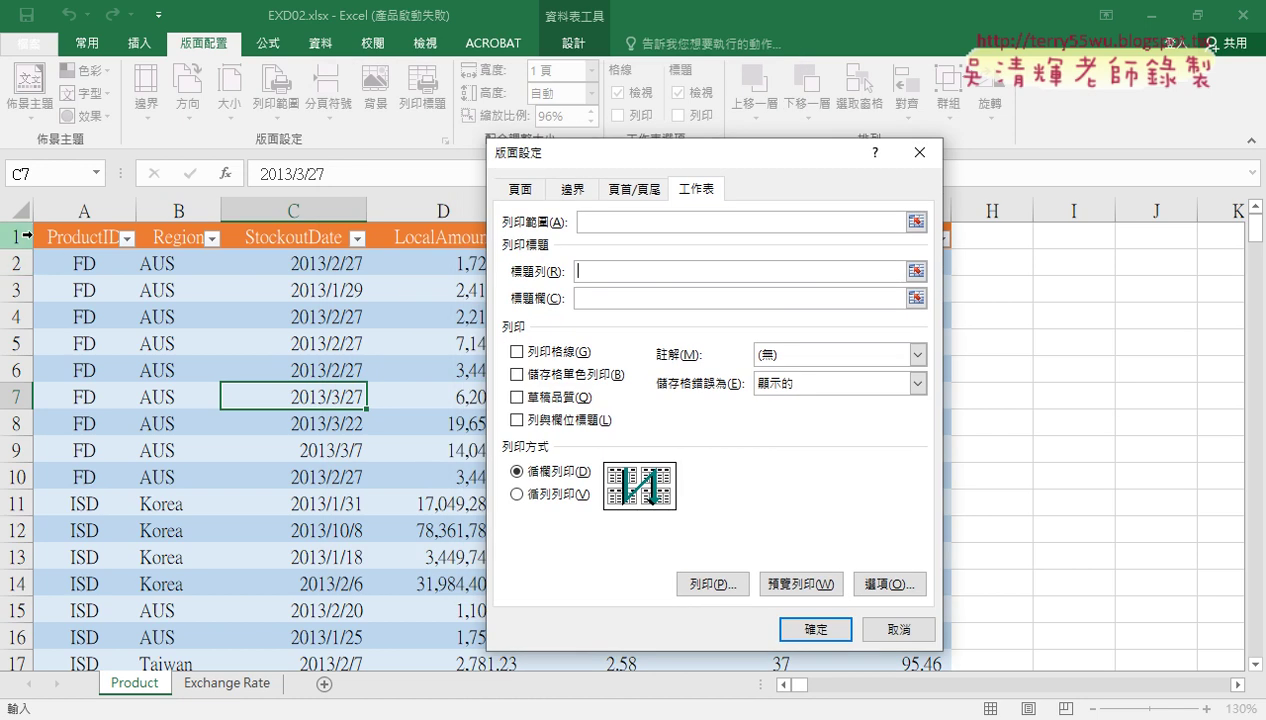
pyautogui.click(19, 236)
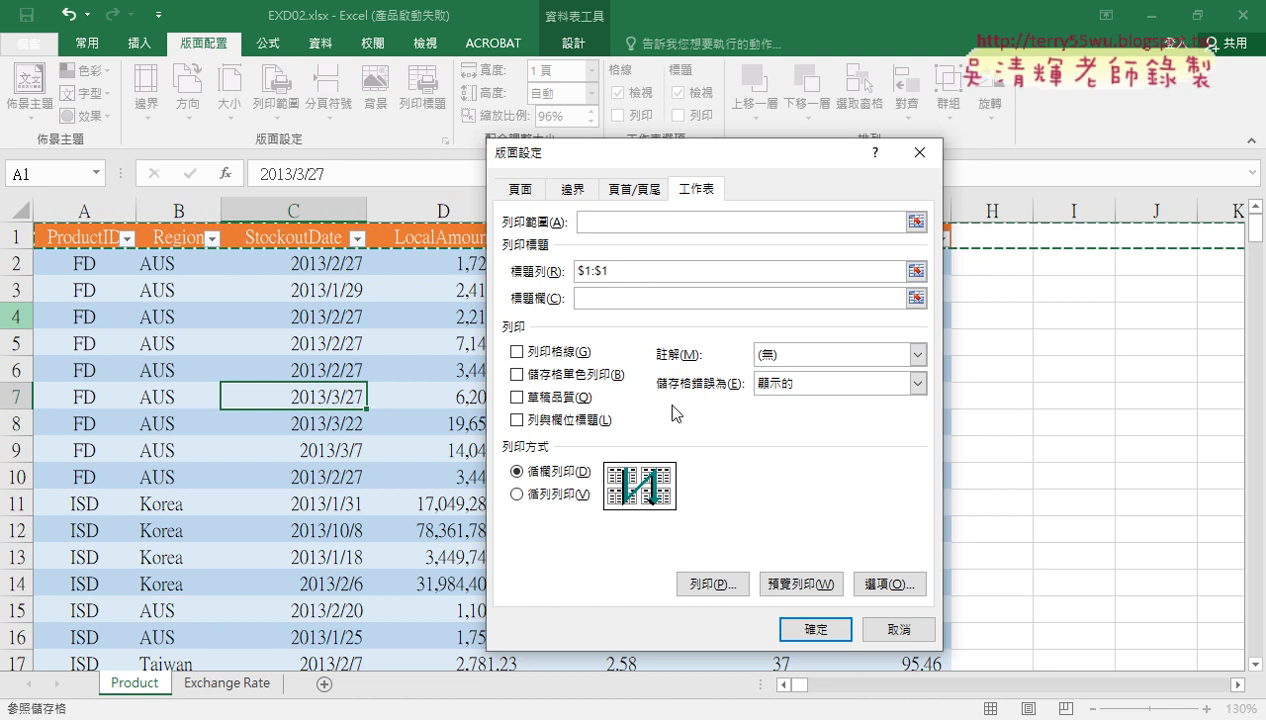
pyautogui.click(797, 580)
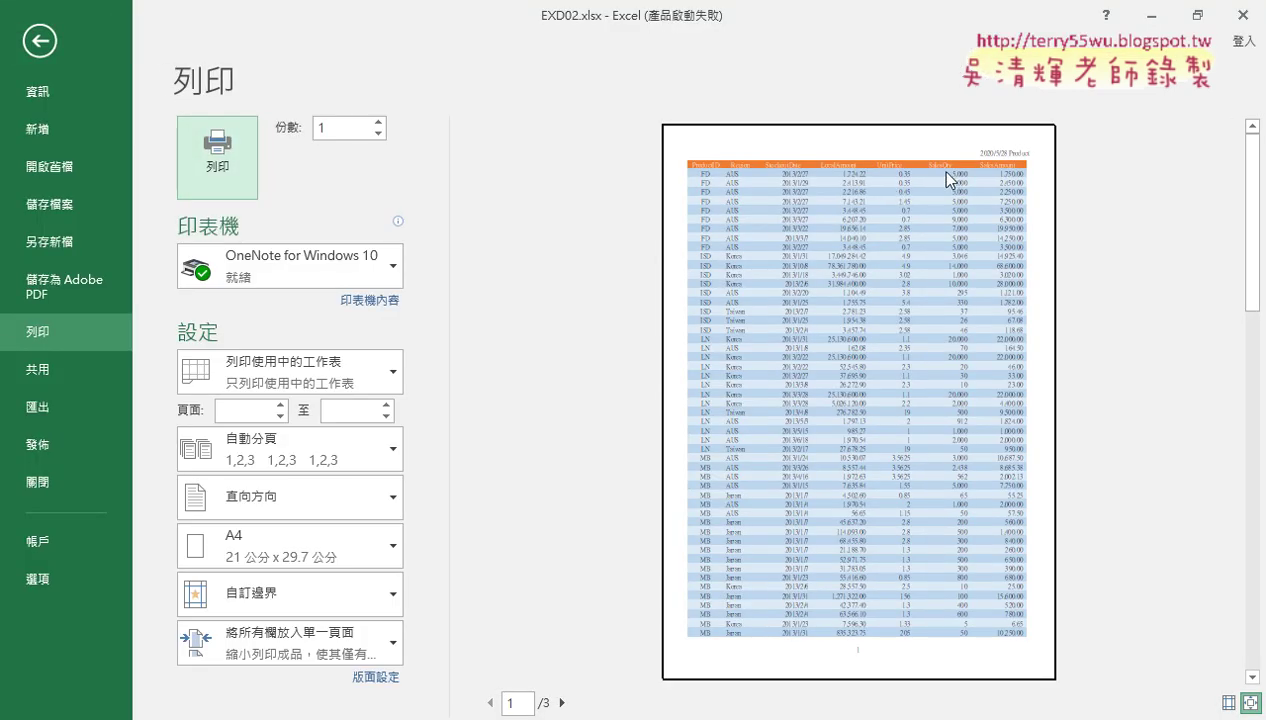
# Check pages 2 and 3 show the header row, exit the preview, and glance at the instructions PDF
pyautogui.click(565, 703)
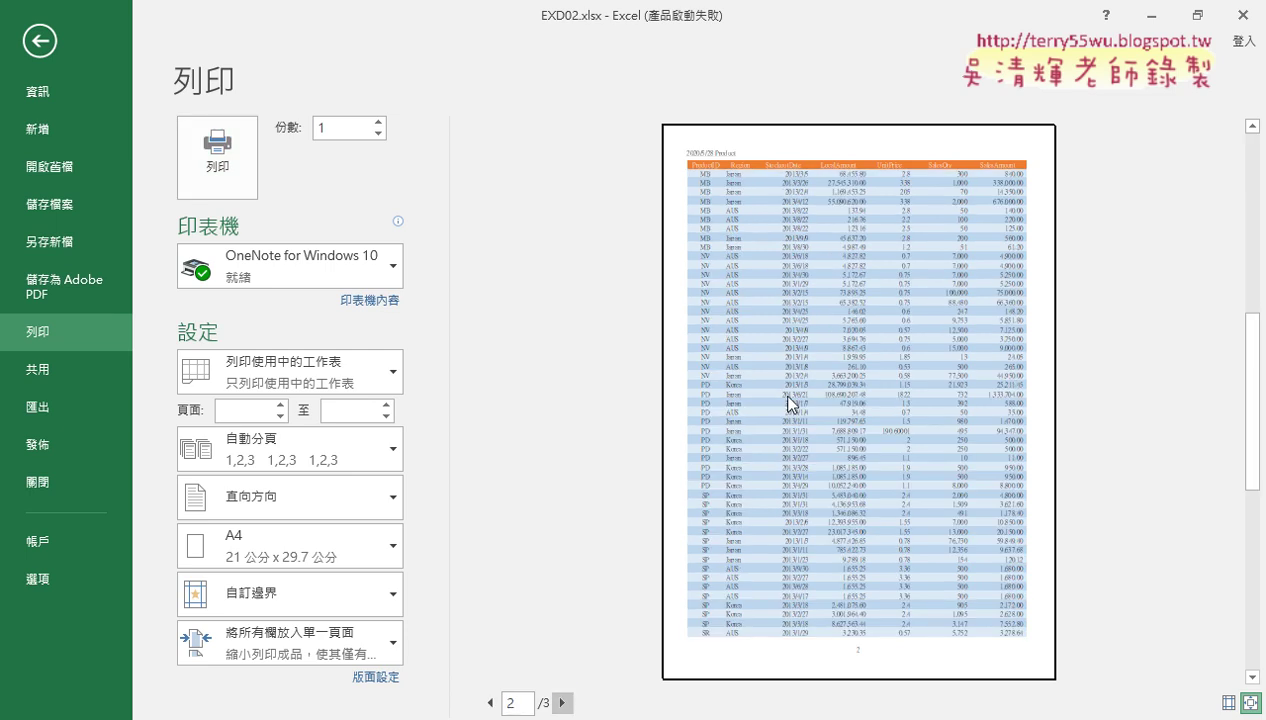
pyautogui.click(565, 703)
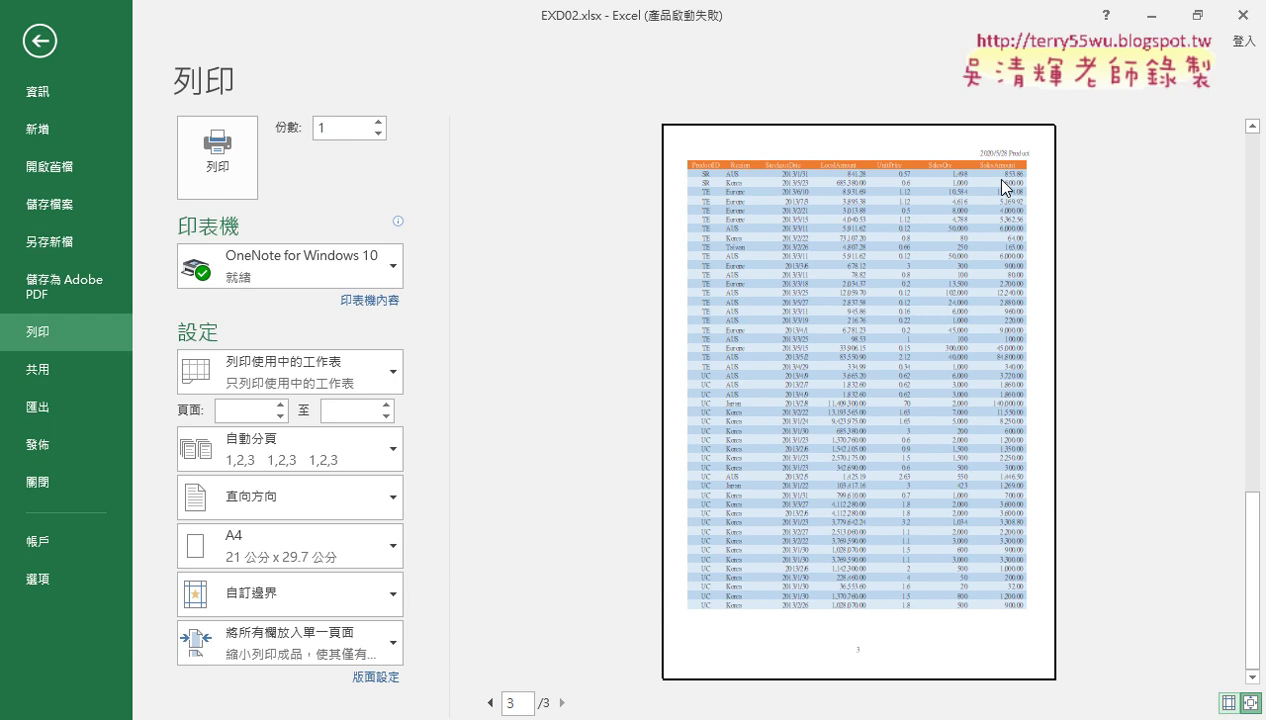
pyautogui.click(40, 41)
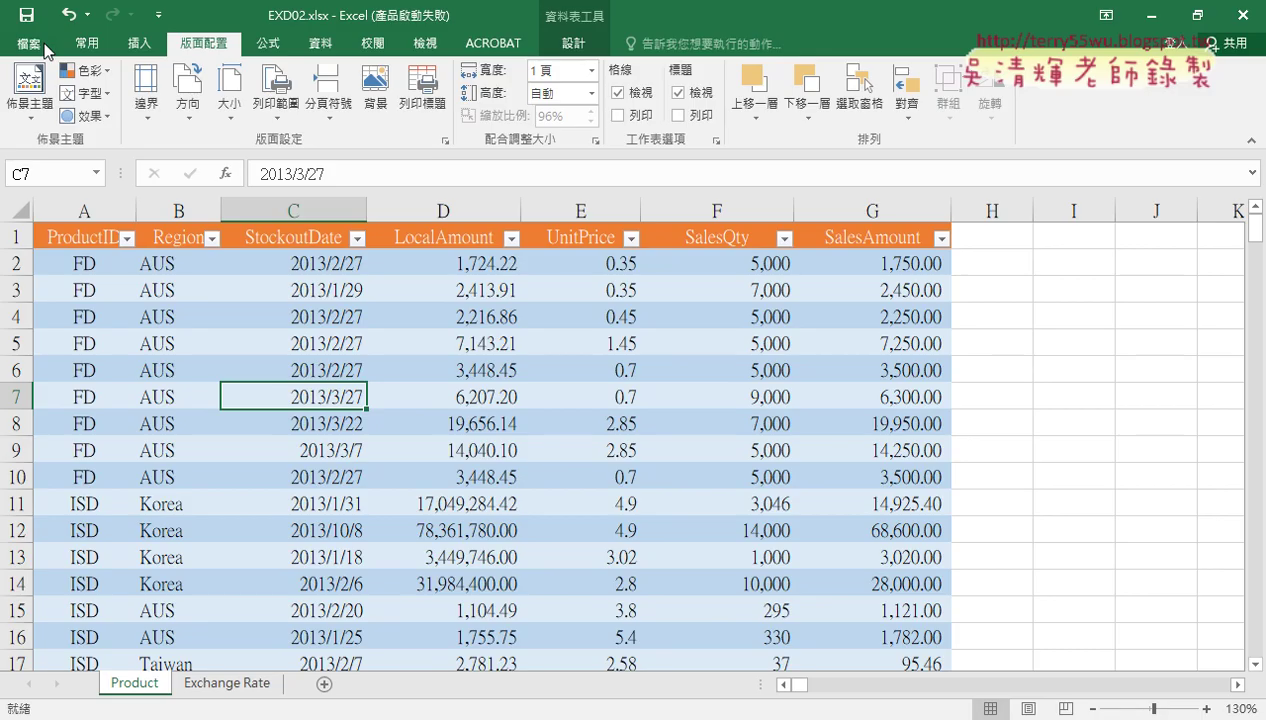
pyautogui.hotkey('alt', 'Tab')
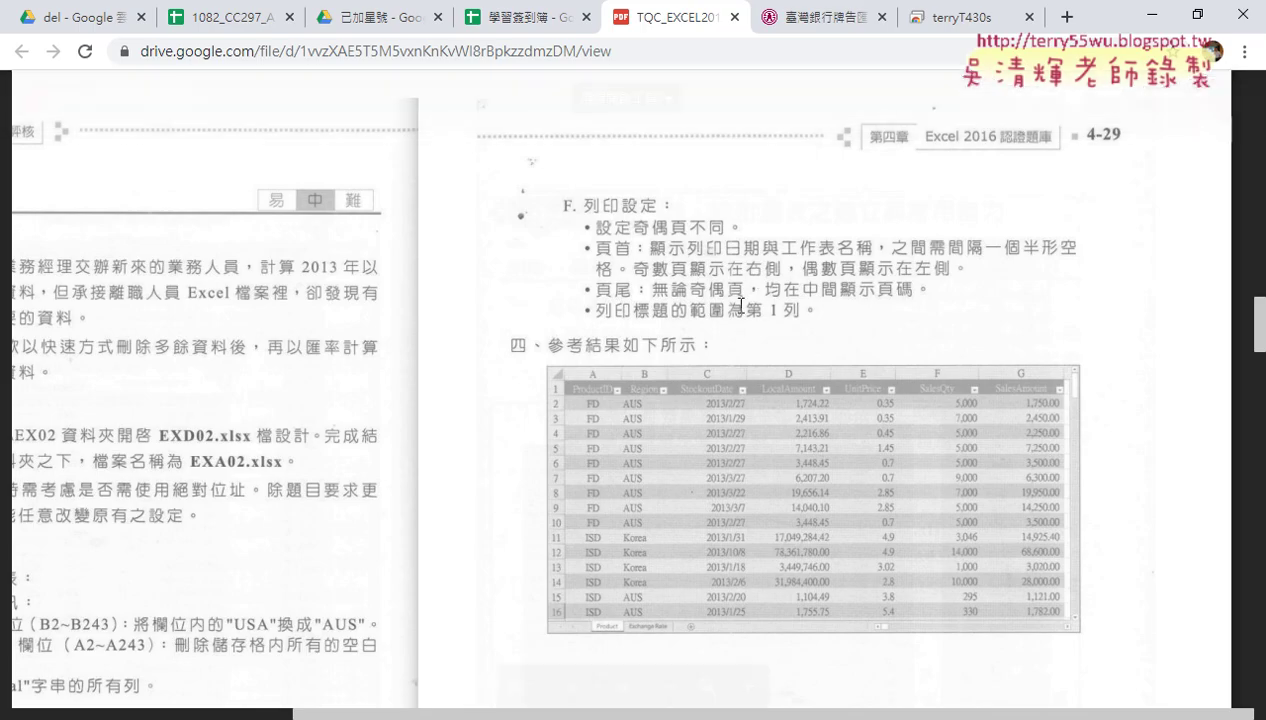
pyautogui.hotkey('alt', 'Tab')
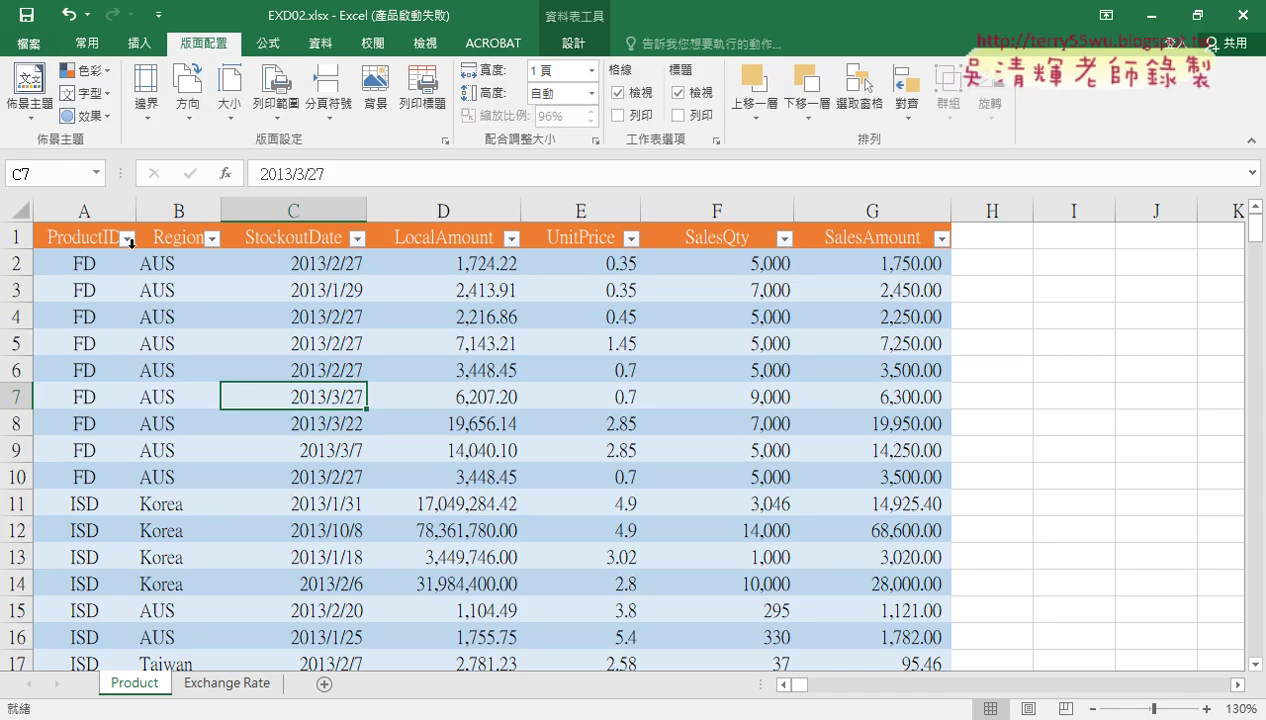
# Save the workbook to the Desktop under the new name EXA210.xlsx
pyautogui.click(32, 50)
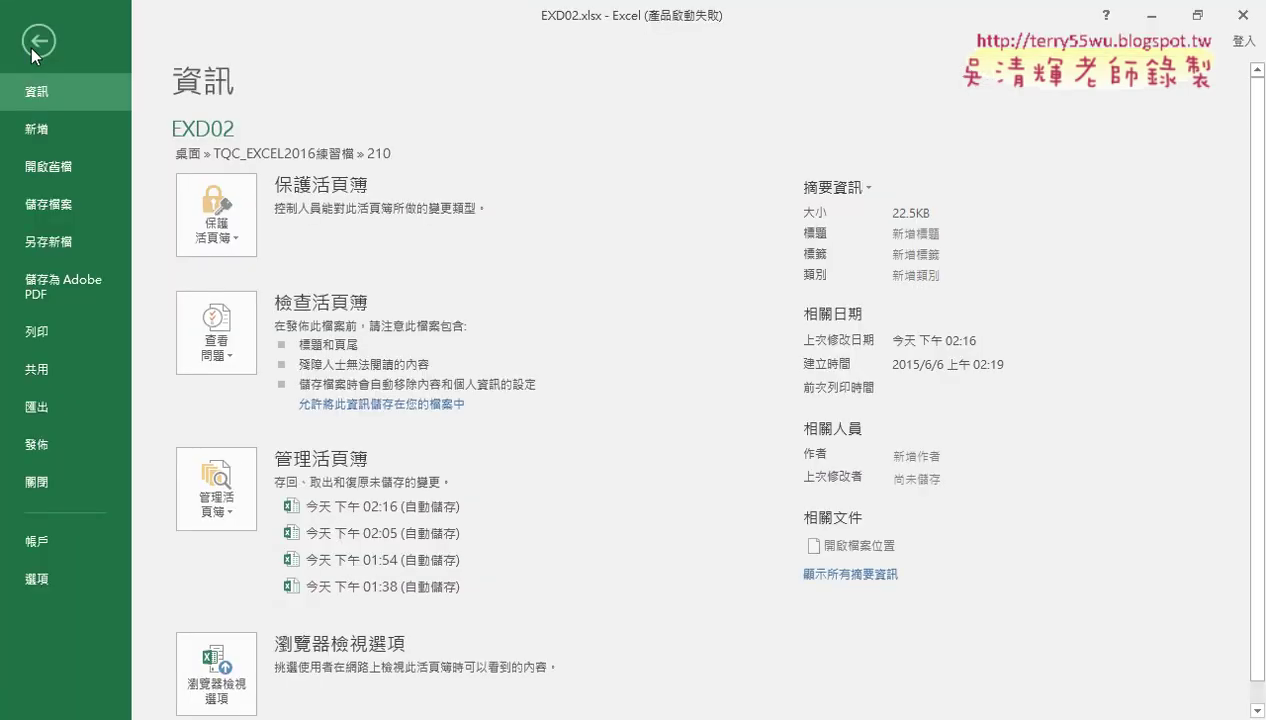
pyautogui.click(71, 244)
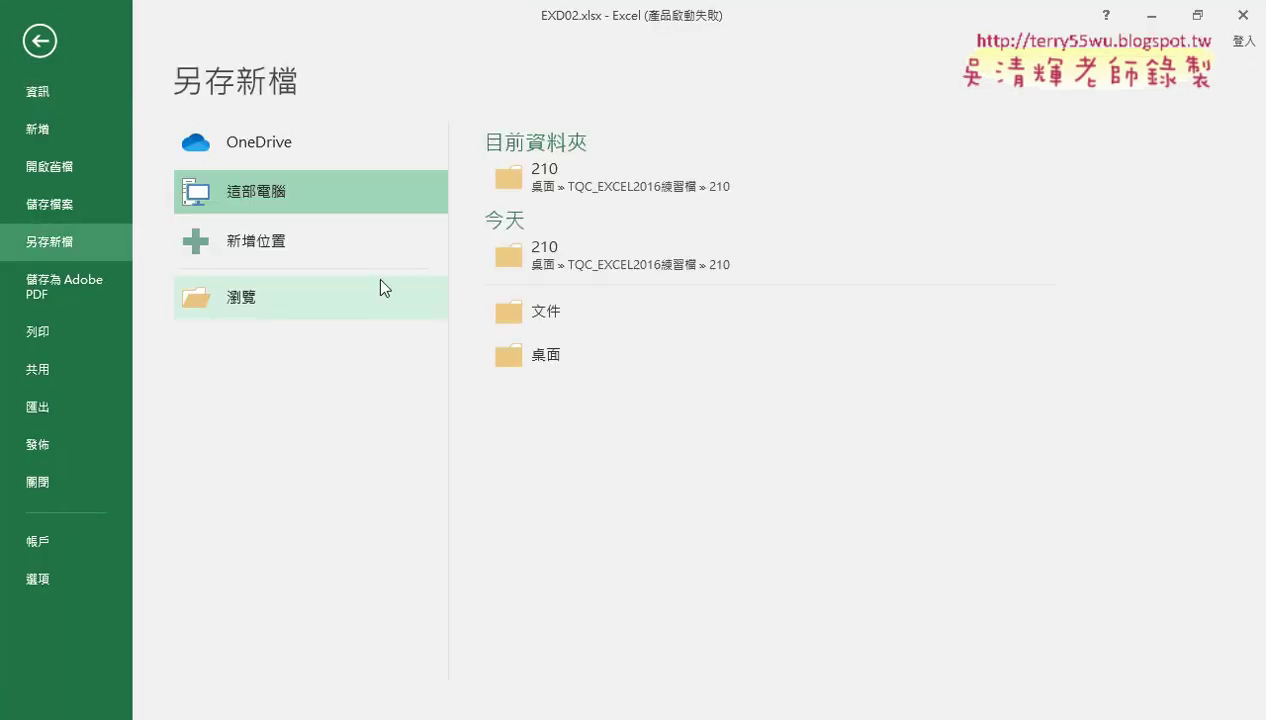
pyautogui.click(263, 298)
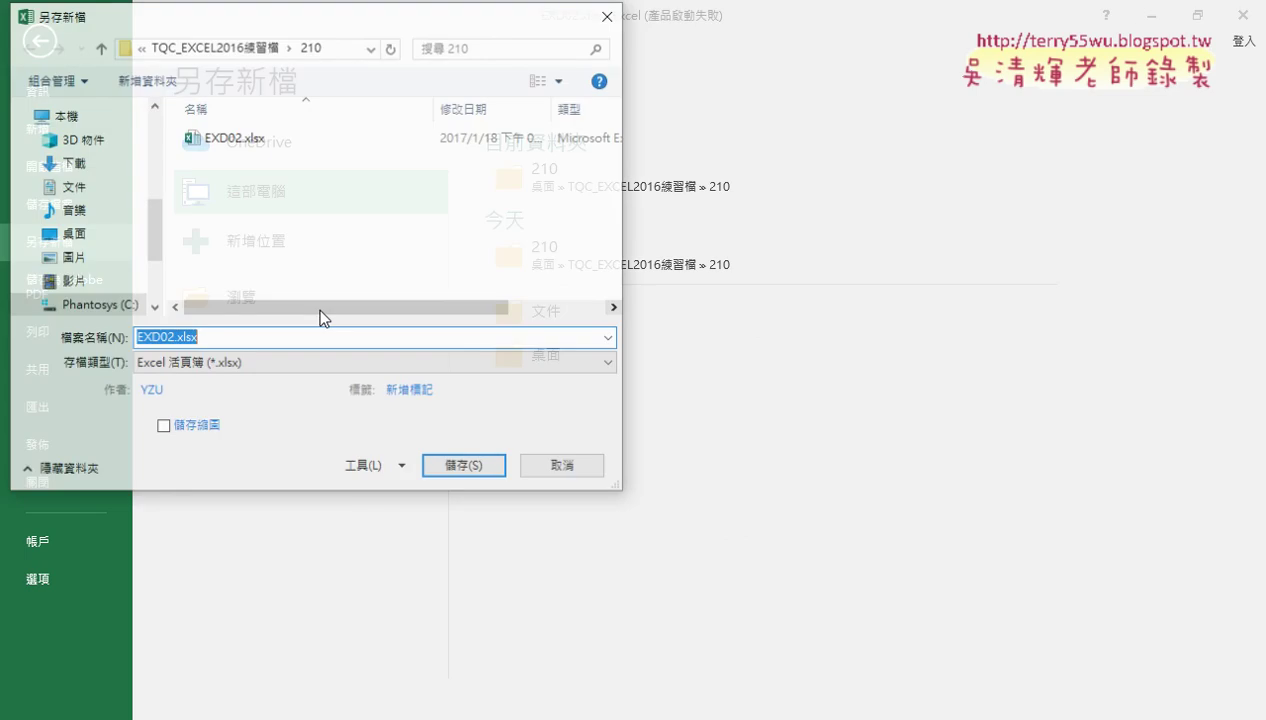
pyautogui.click(150, 337)
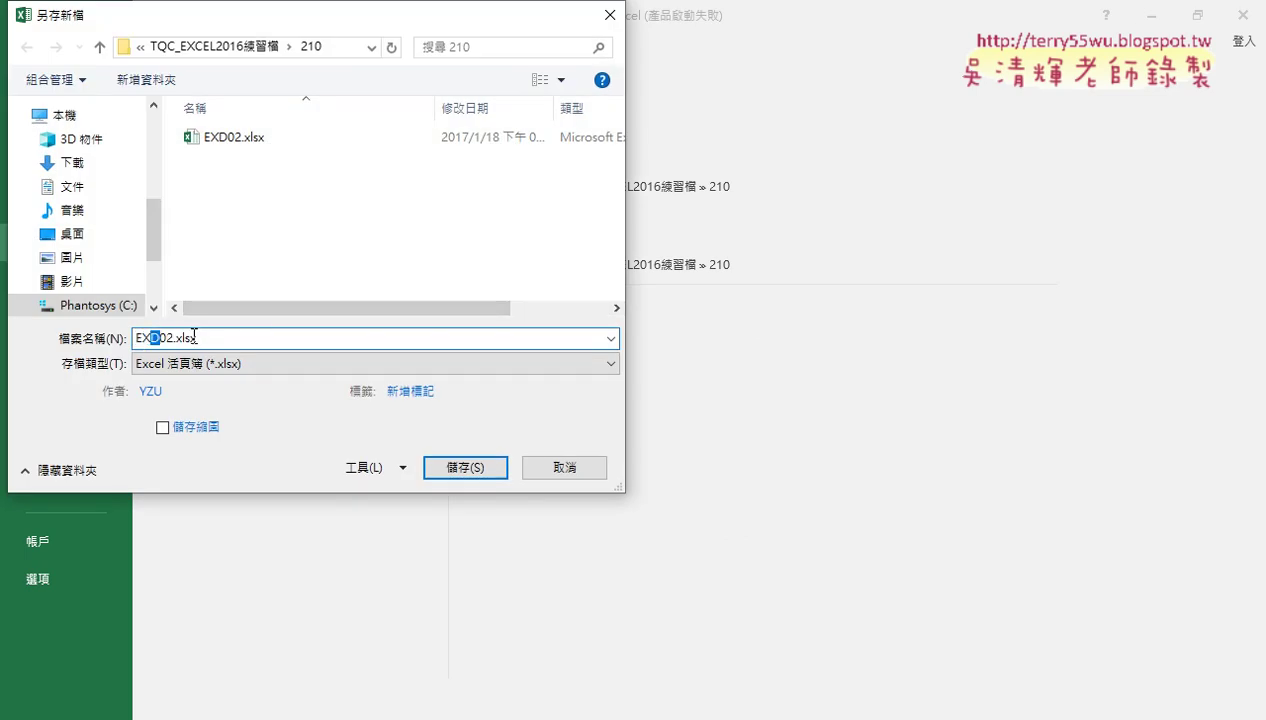
pyautogui.moveTo(221, 339); pyautogui.dragTo(152, 340)
pyautogui.press('BackSpace')
pyautogui.write('210')
pyautogui.moveTo(155, 235); pyautogui.dragTo(155, 150)
pyautogui.click(83, 148)
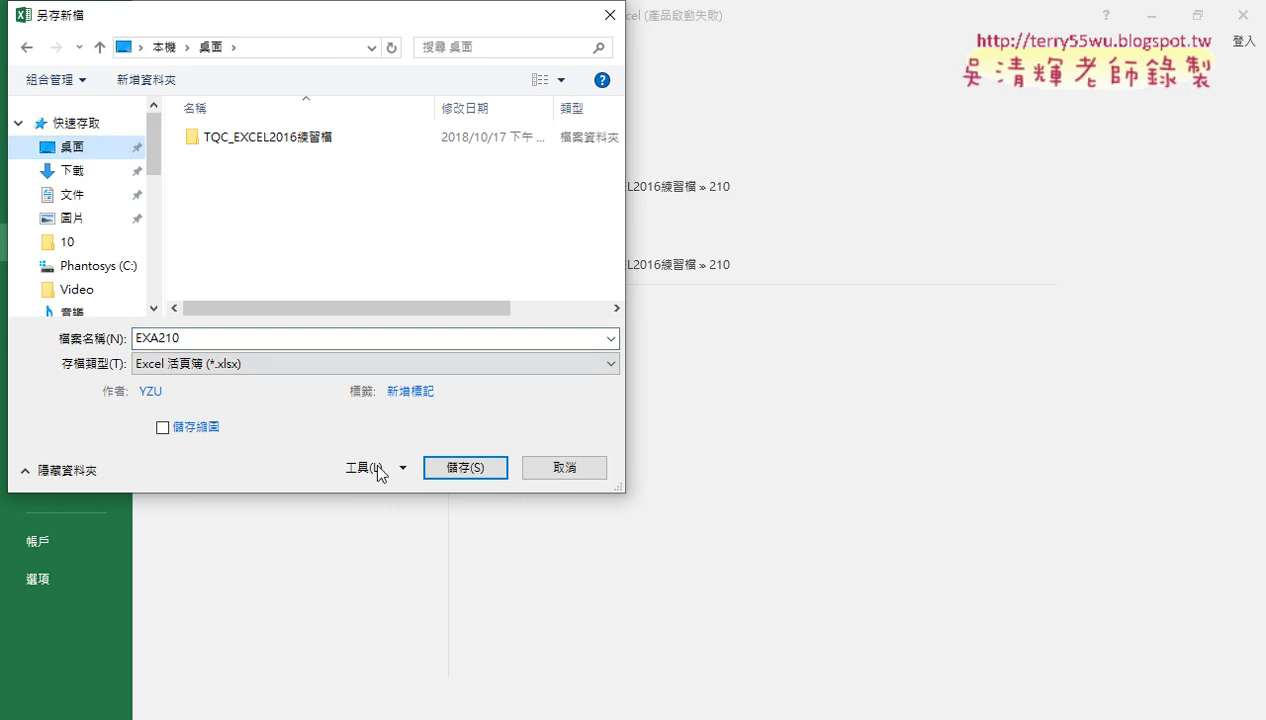
pyautogui.click(455, 467)
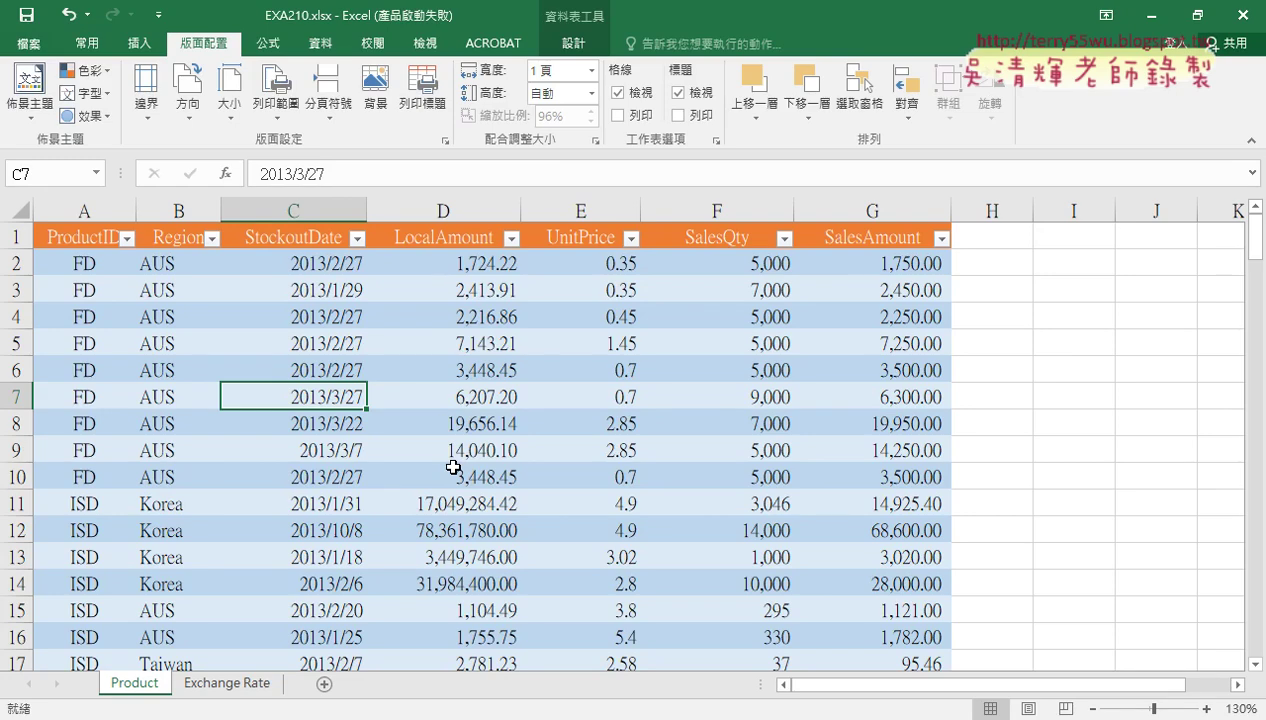